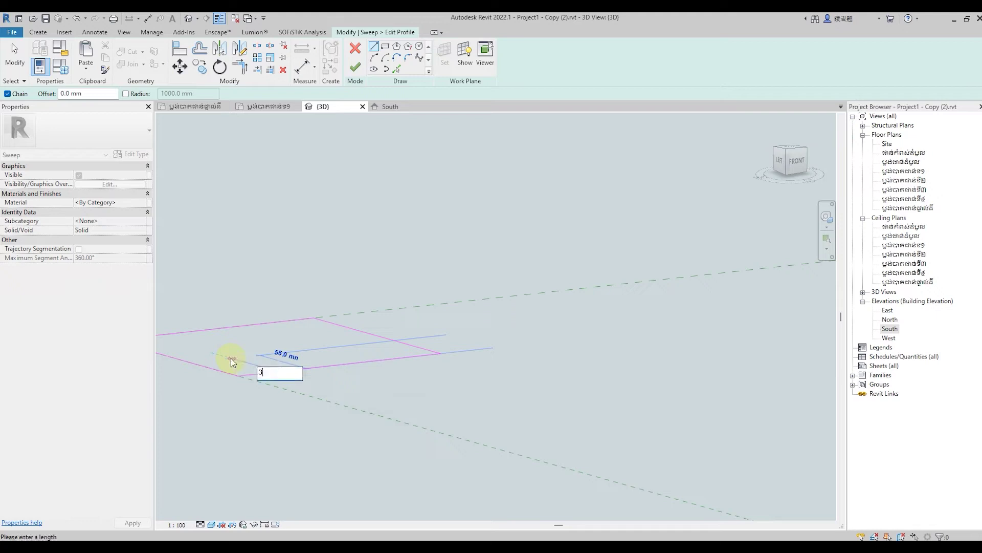
Draw the notch's profile lines with 30 mm segments, closing the loop at the starting corner
key(Return)
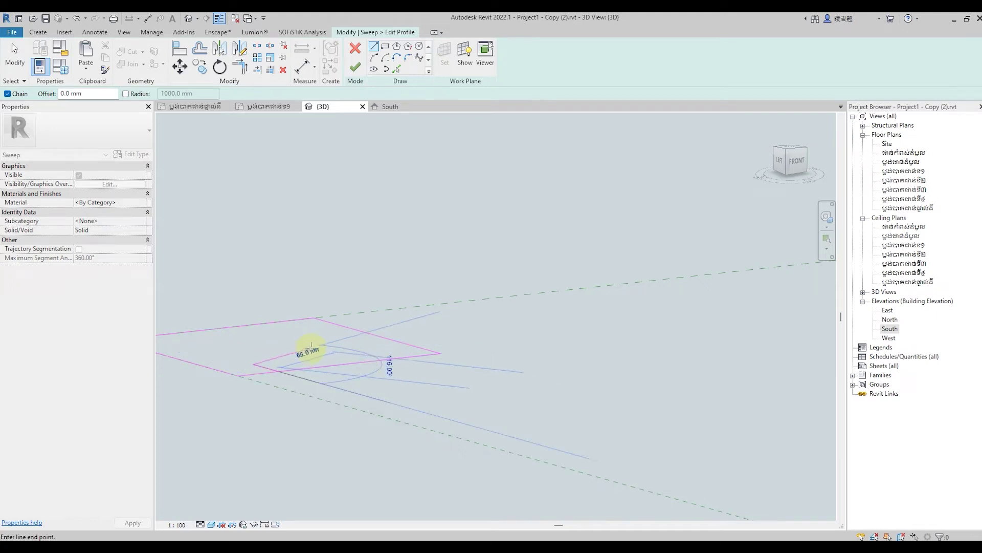
key(Escape)
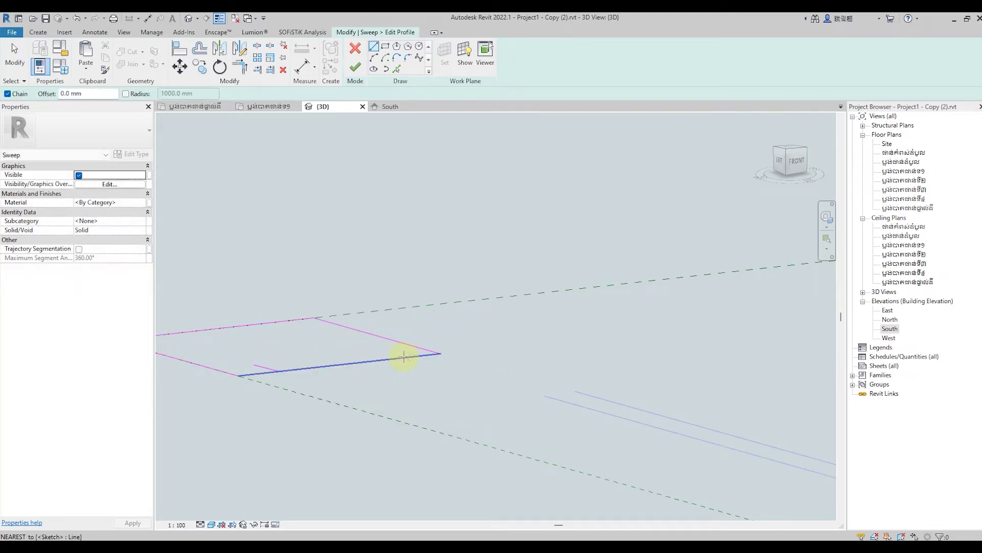
click(403, 357)
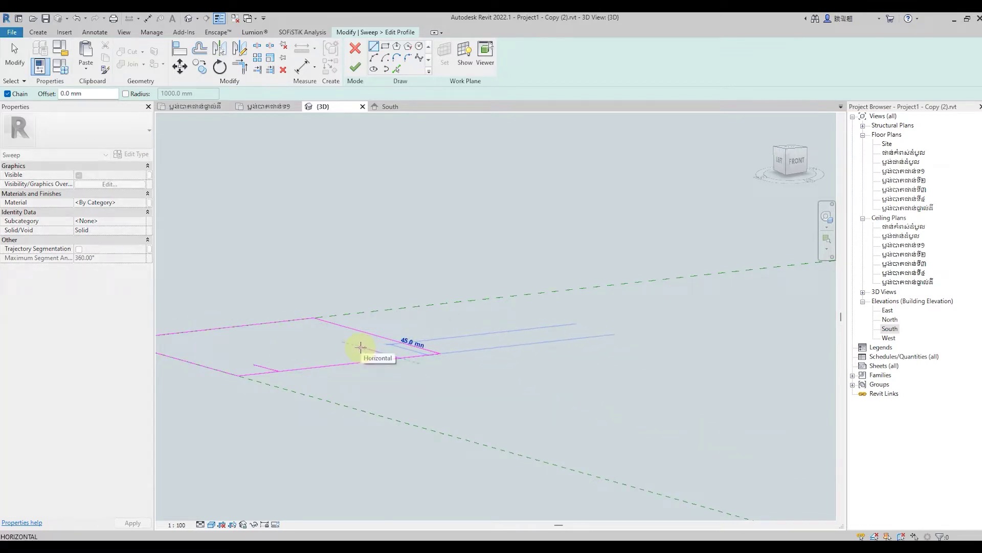
text(30)
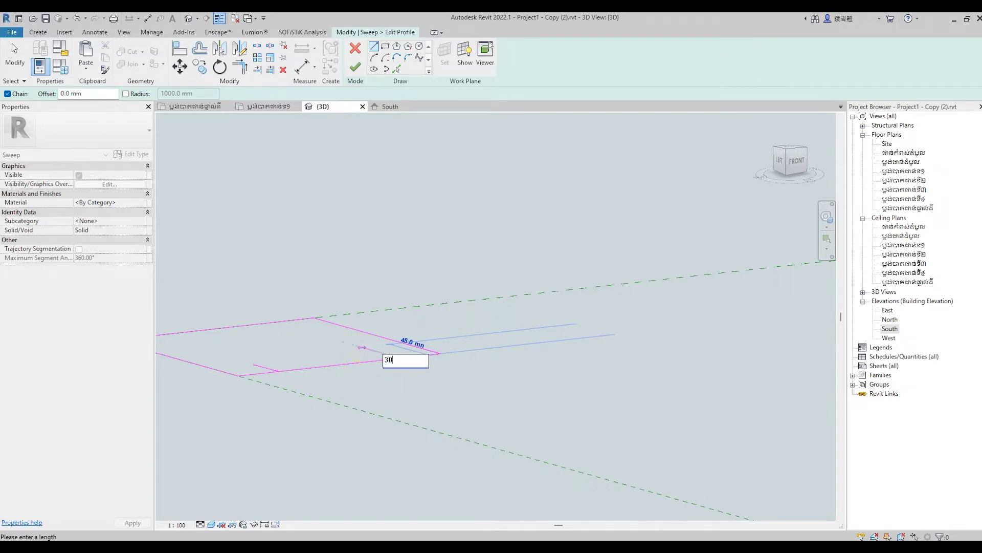
key(Return)
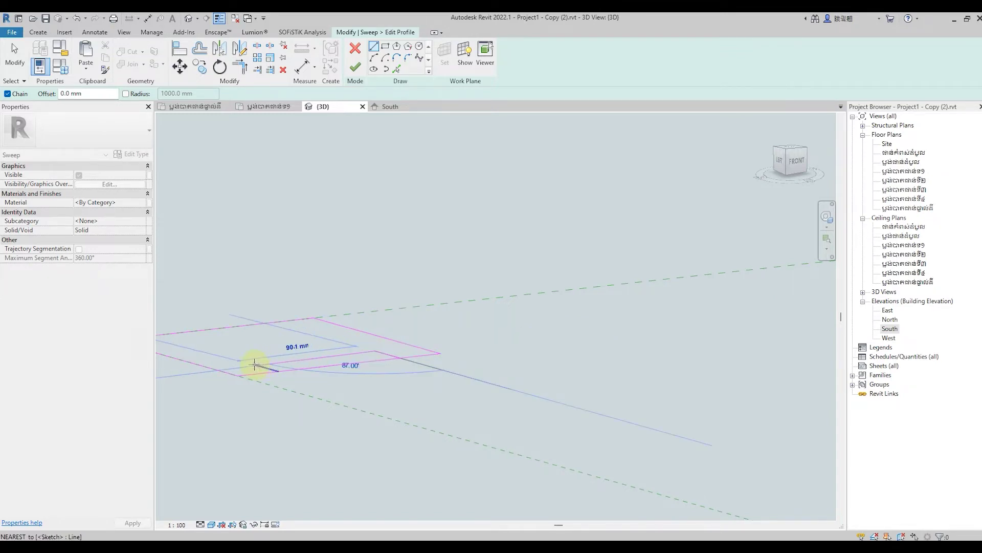
click(255, 364)
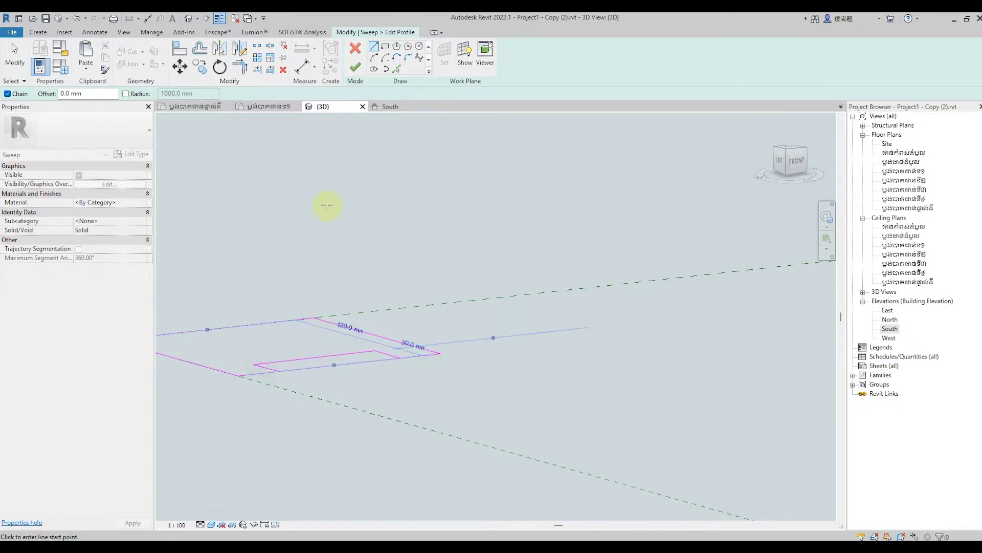
Split the profile lines at the step and trim the corners into a connected outline
click(269, 47)
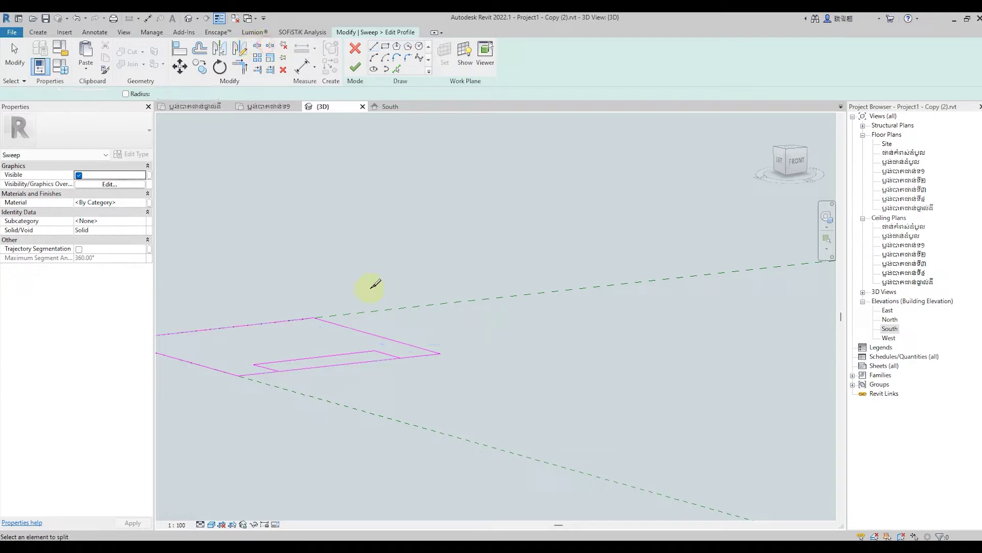
click(257, 45)
click(326, 366)
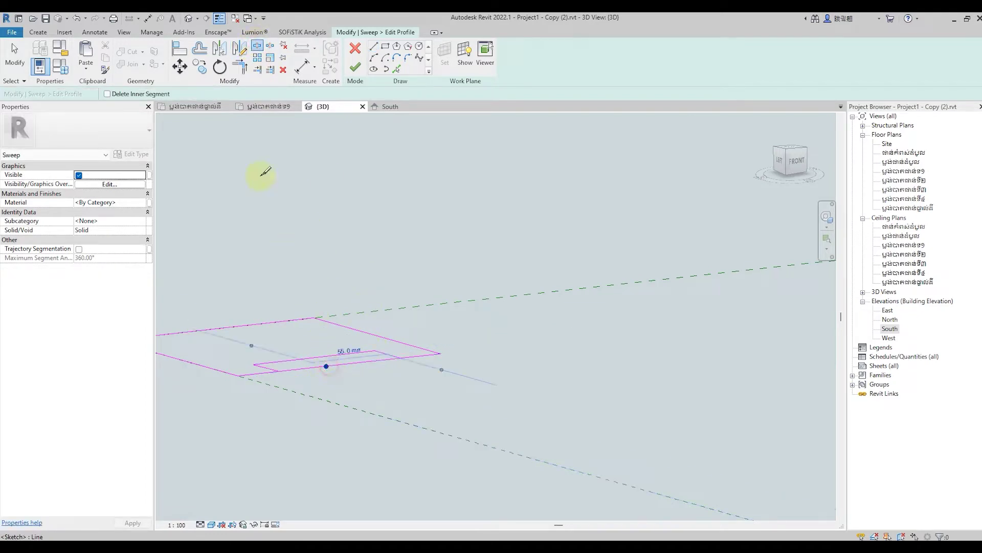
click(235, 74)
click(239, 68)
click(263, 376)
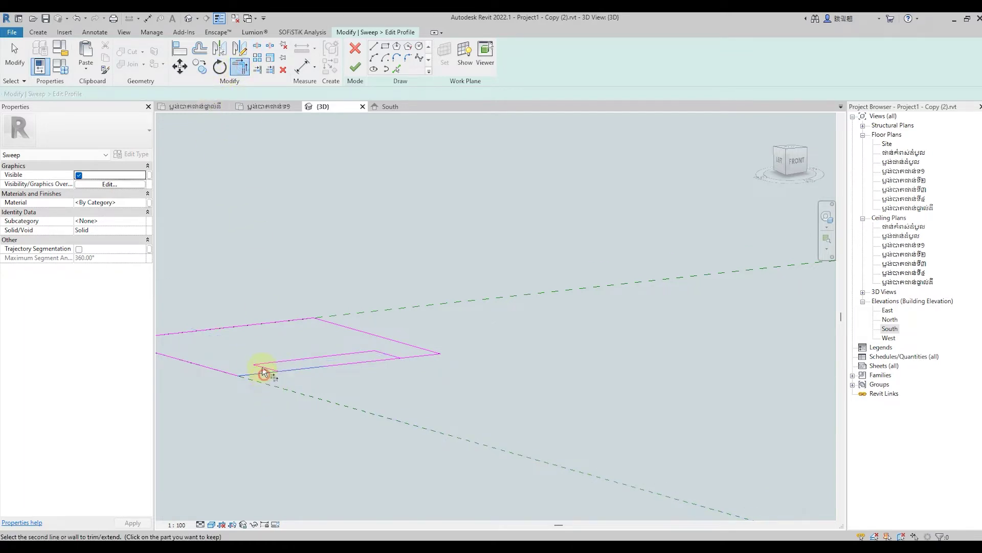
click(411, 362)
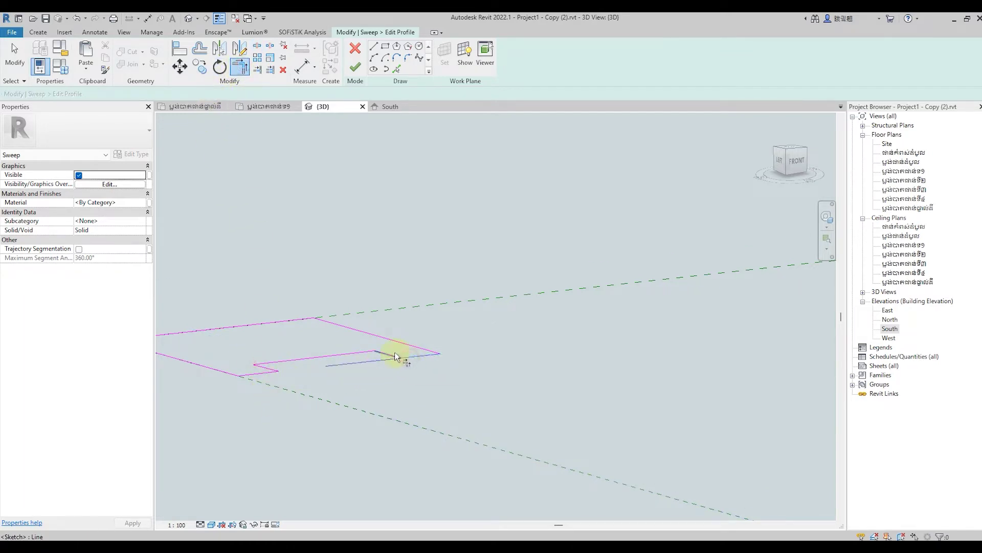
Orbit the view and window-select the five lower profile lines
scroll(358, 383, down, 2)
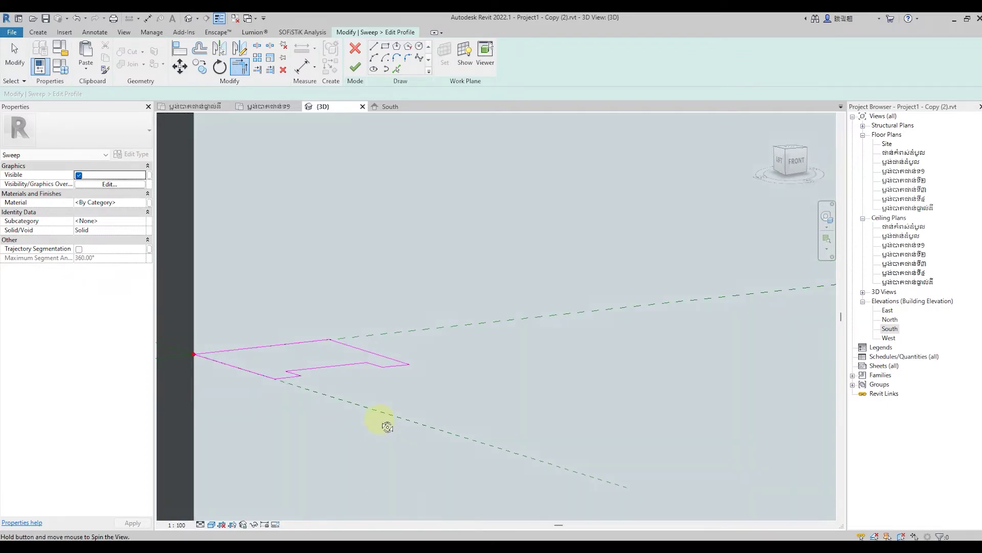
shift+middle_drag(405, 410, 515, 309)
scroll(514, 310, down, 2)
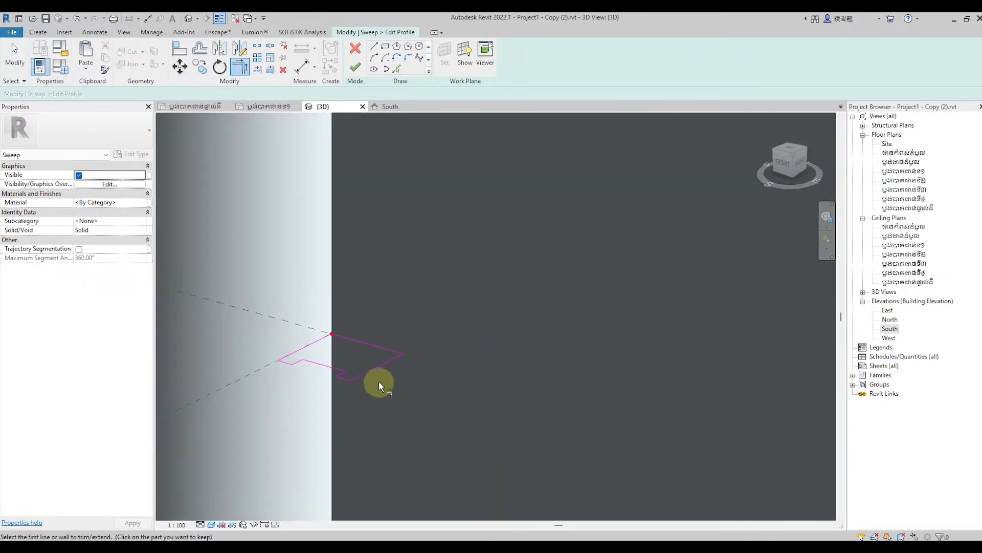
shift+middle_drag(400, 382, 345, 322)
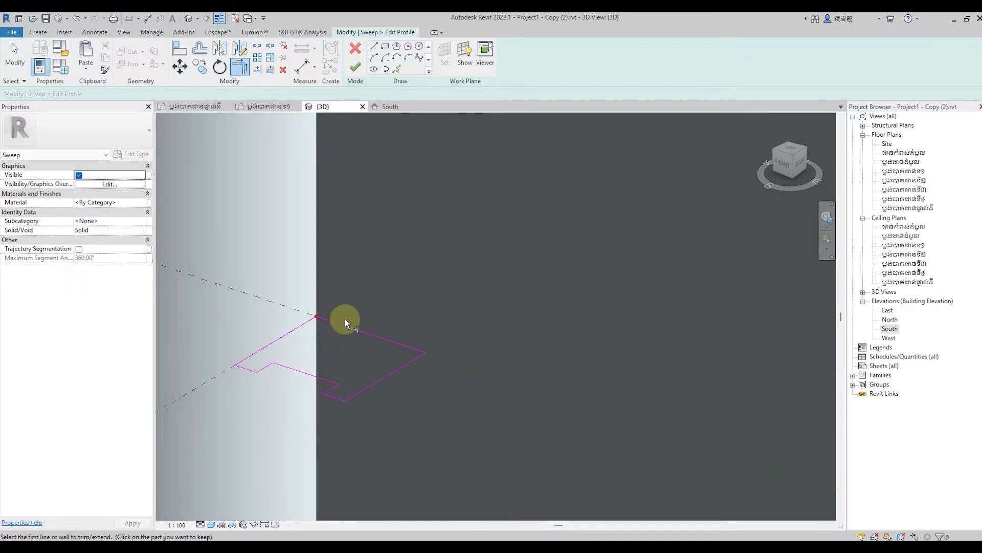
click(8, 75)
drag(231, 338, 369, 449)
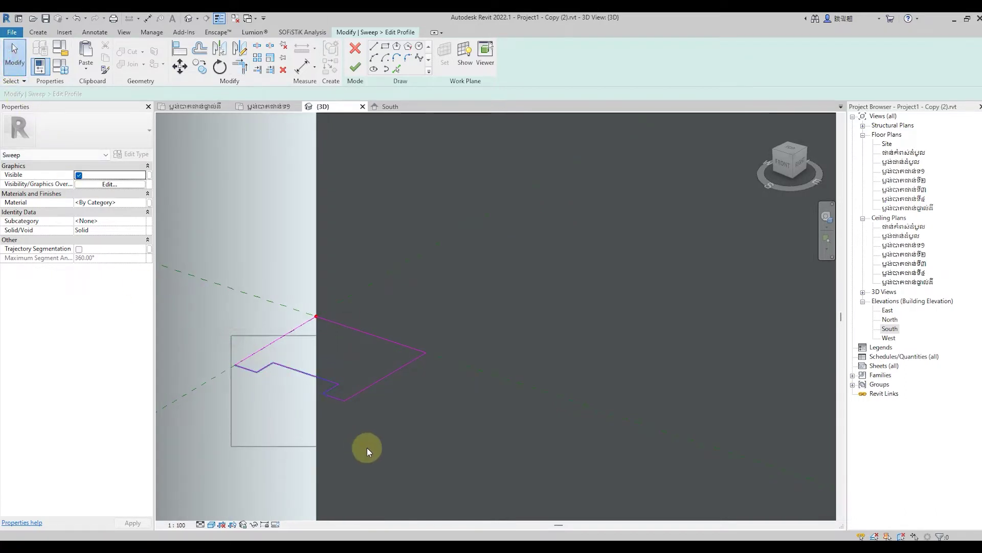
Mirror the lower lines about a drawn axis; finishing is refused for overlapping lines
key(d)
key(m)
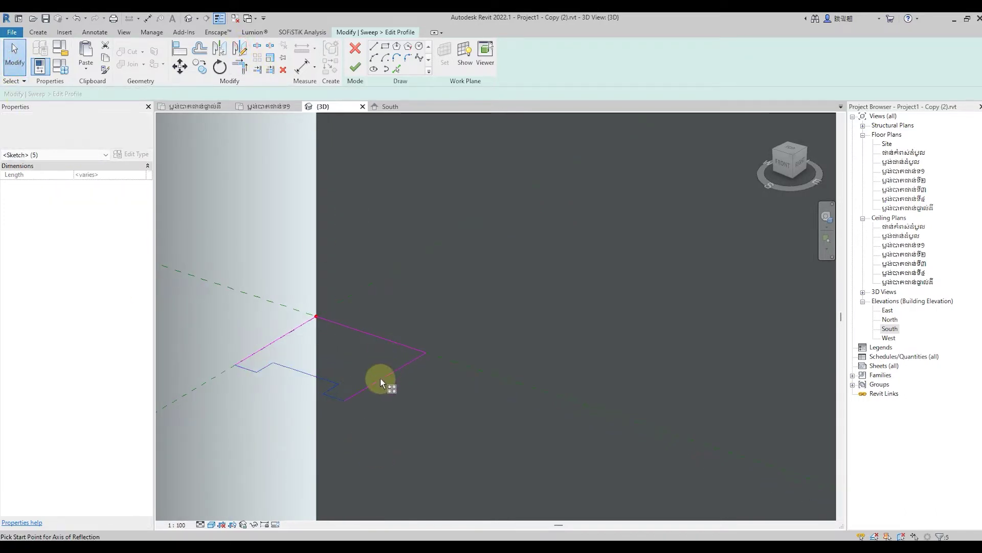
click(381, 378)
click(406, 385)
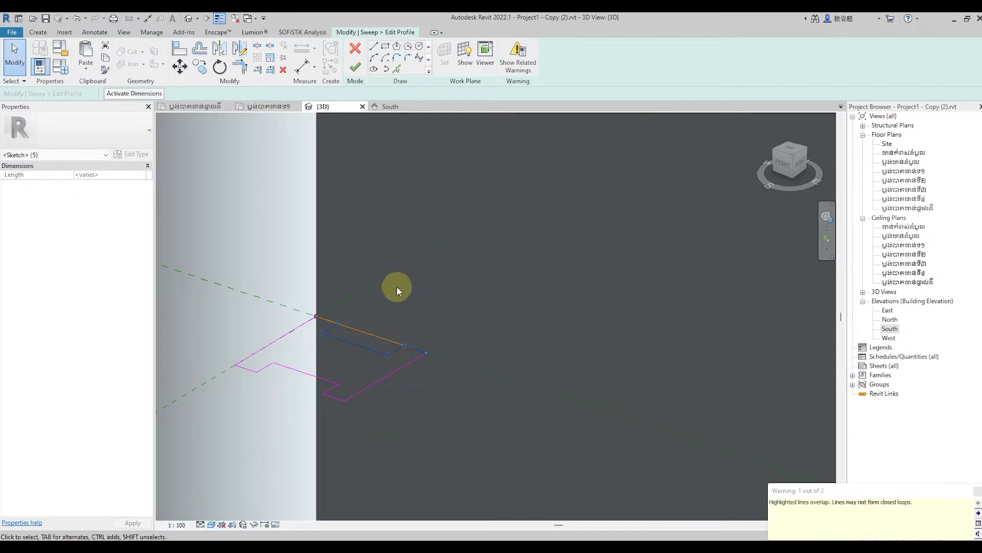
click(335, 325)
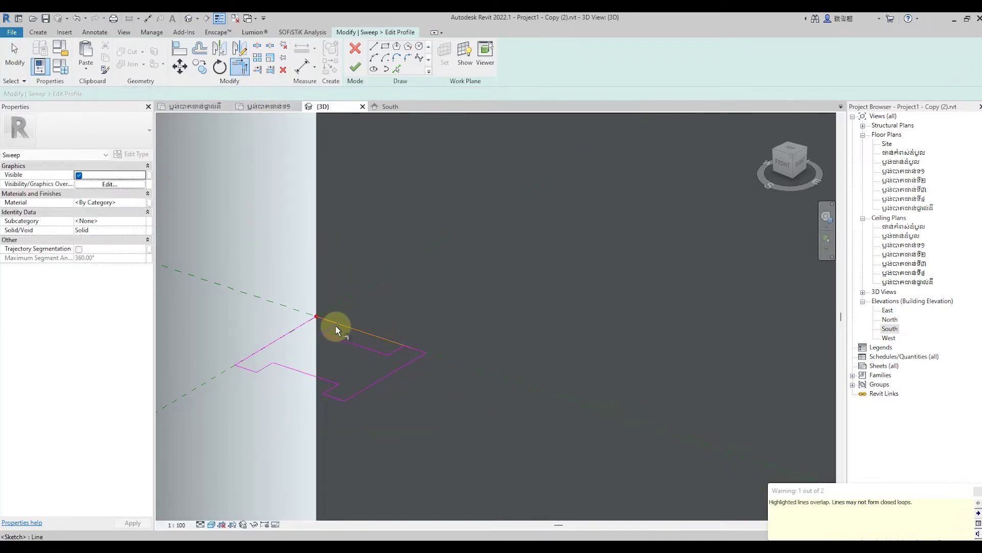
key(t)
key(r)
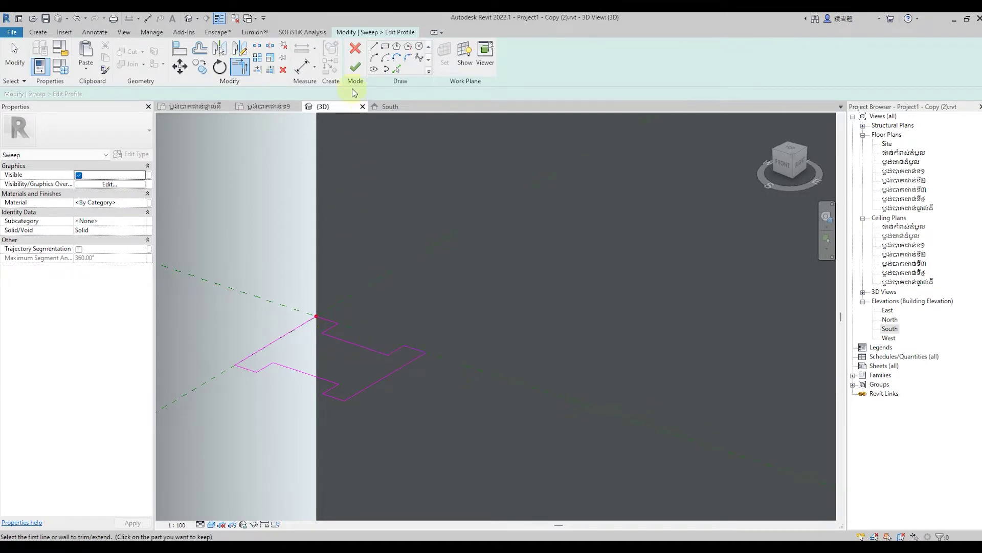
click(356, 69)
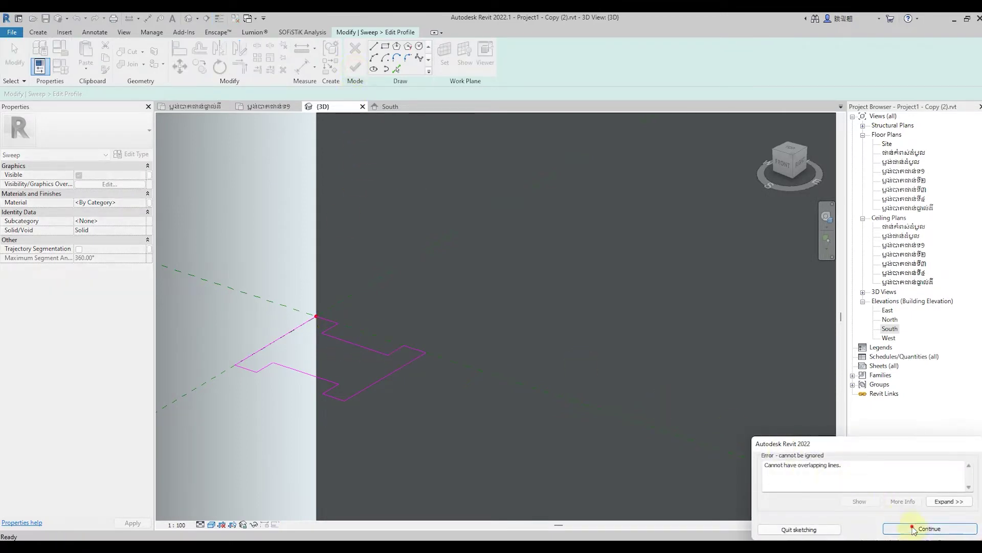
Continue sketching, delete the overlapping 30 mm segment, then undo the deletion
click(908, 527)
key(Escape)
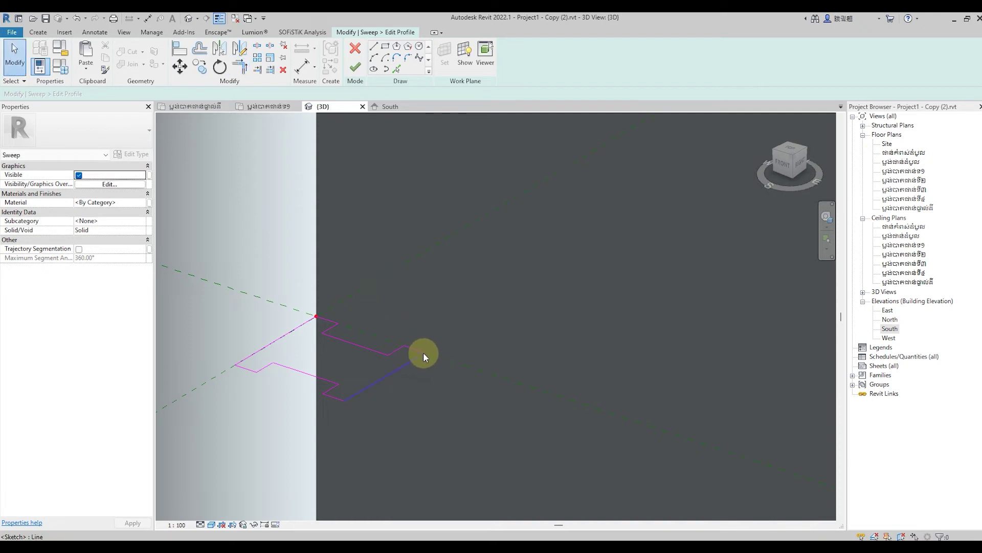
click(422, 352)
click(413, 335)
click(420, 348)
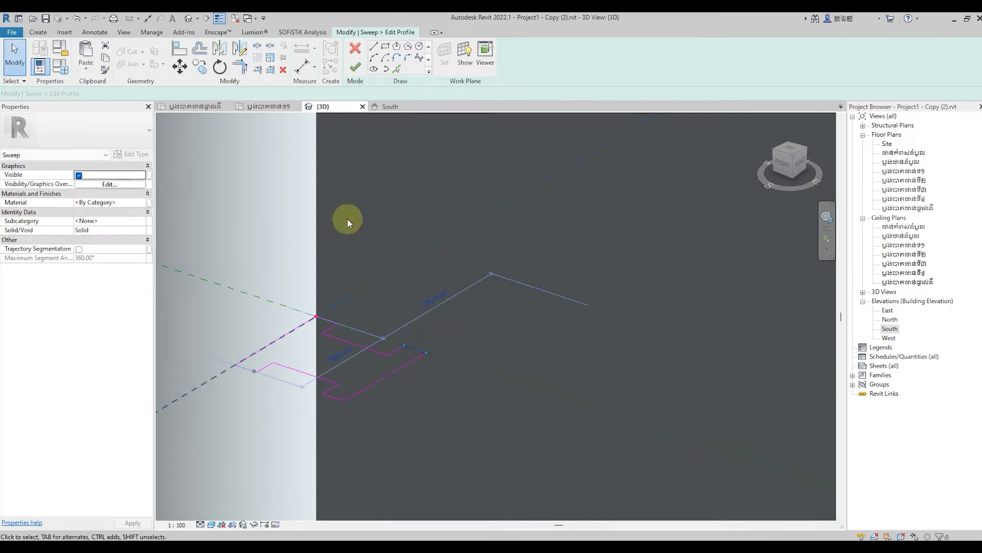
click(283, 70)
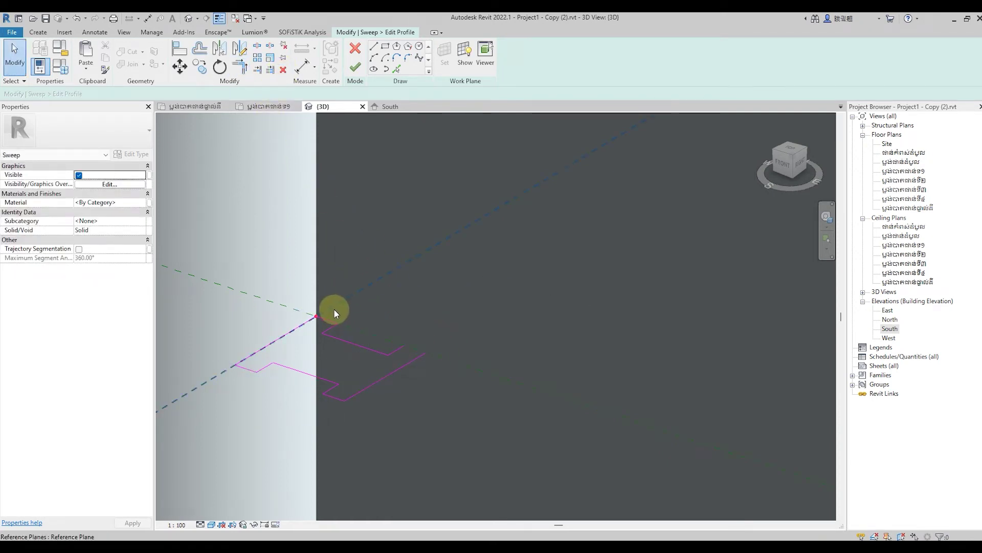
key(ctrl+z)
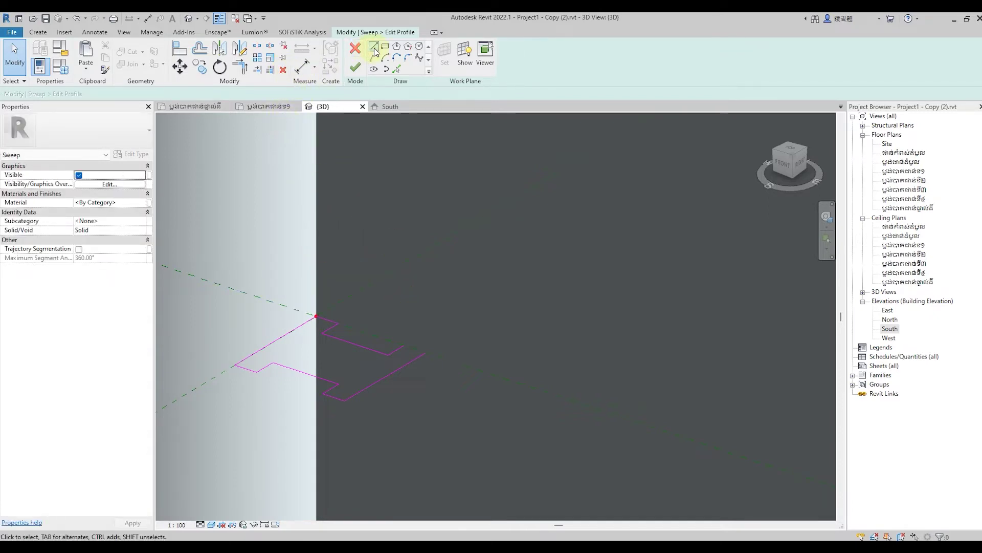
Draw a line from the profile corner to close the stepped outline
click(374, 51)
click(404, 347)
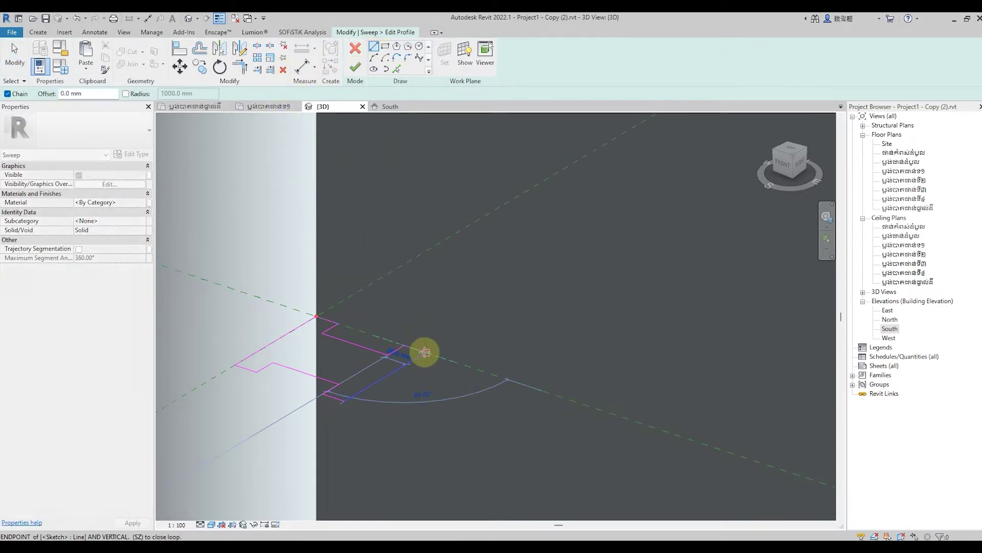
click(424, 352)
click(12, 43)
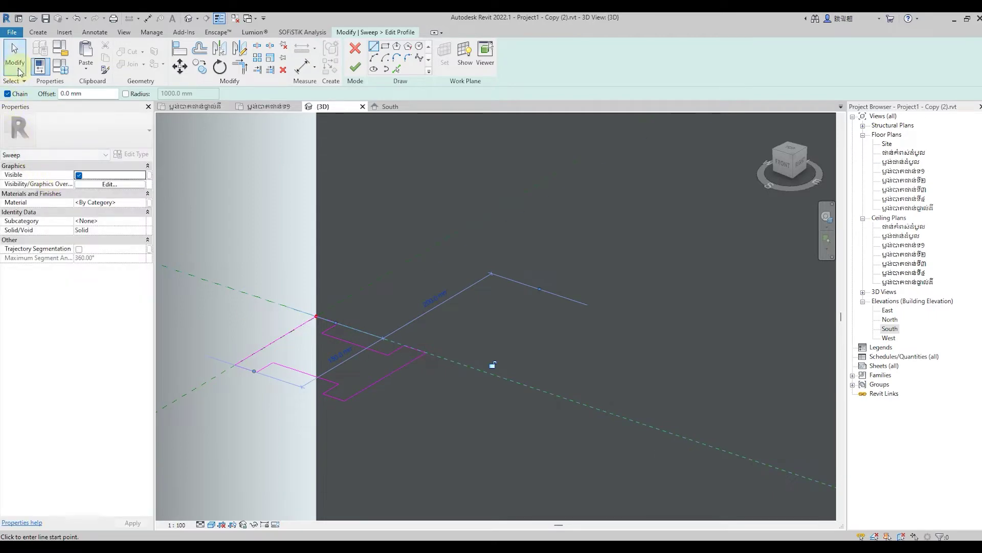
Finish the profile and sweep, orbit to a front view, and select the door-frame molding
click(355, 72)
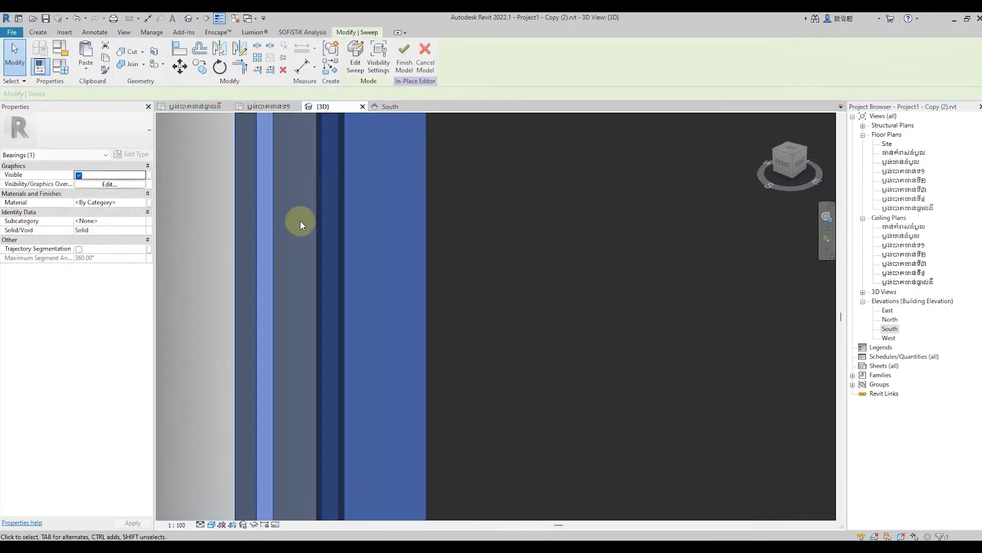
scroll(300, 219, down, 5)
scroll(219, 284, down, 2)
click(219, 284)
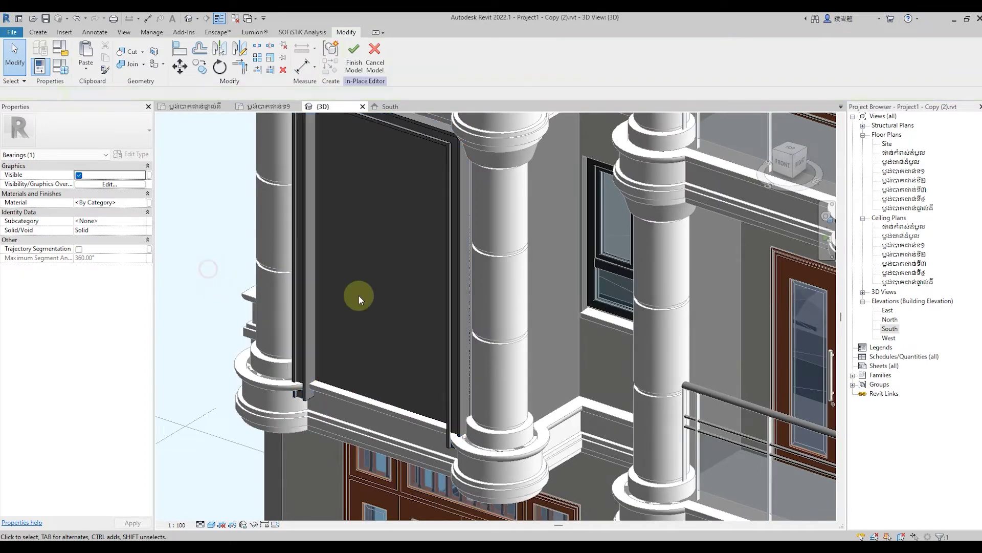
shift+middle_drag(221, 327, 254, 254)
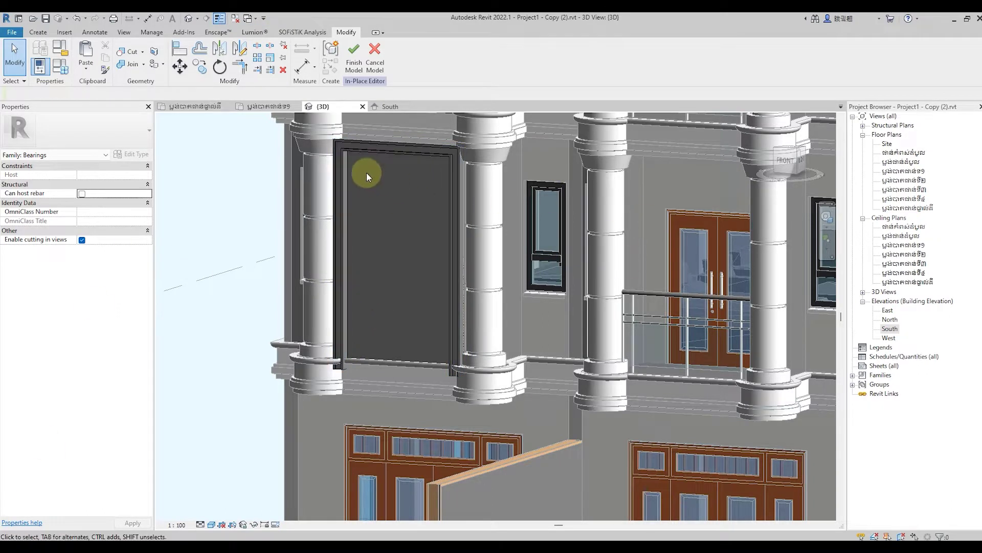
click(347, 162)
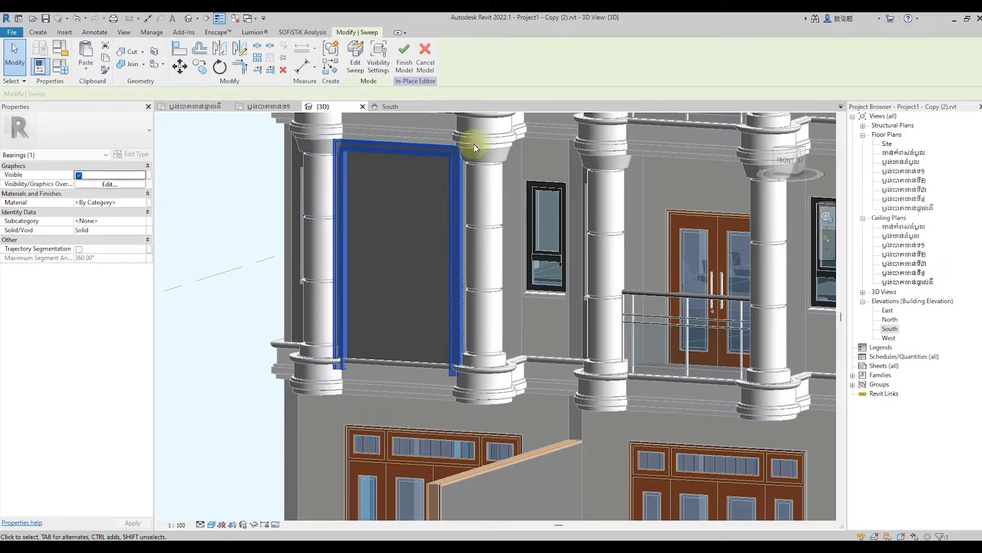
Assign the Electrolux Brasil - Texture - Glass material to the door-frame molding sweep
click(144, 203)
click(145, 205)
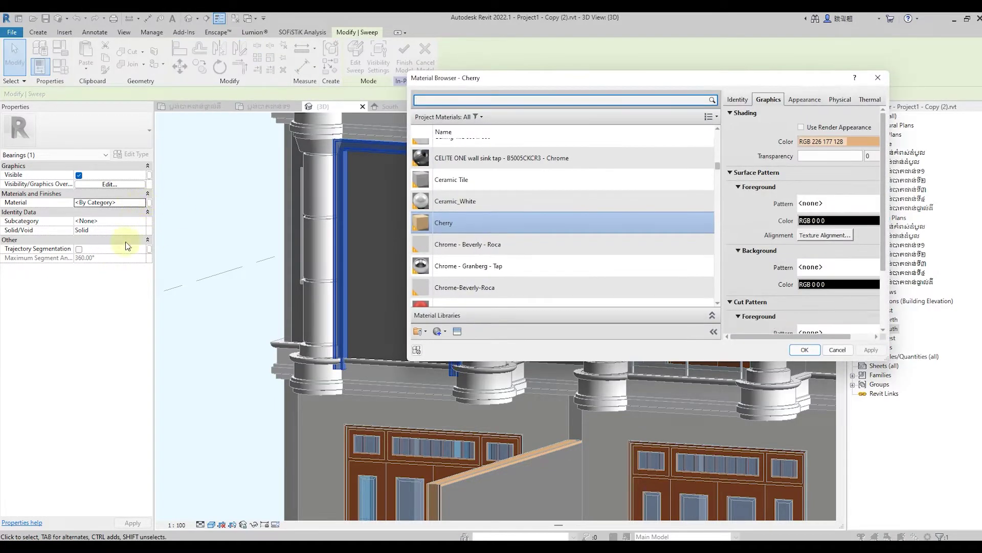
scroll(536, 273, down, 1)
scroll(536, 271, up, 3)
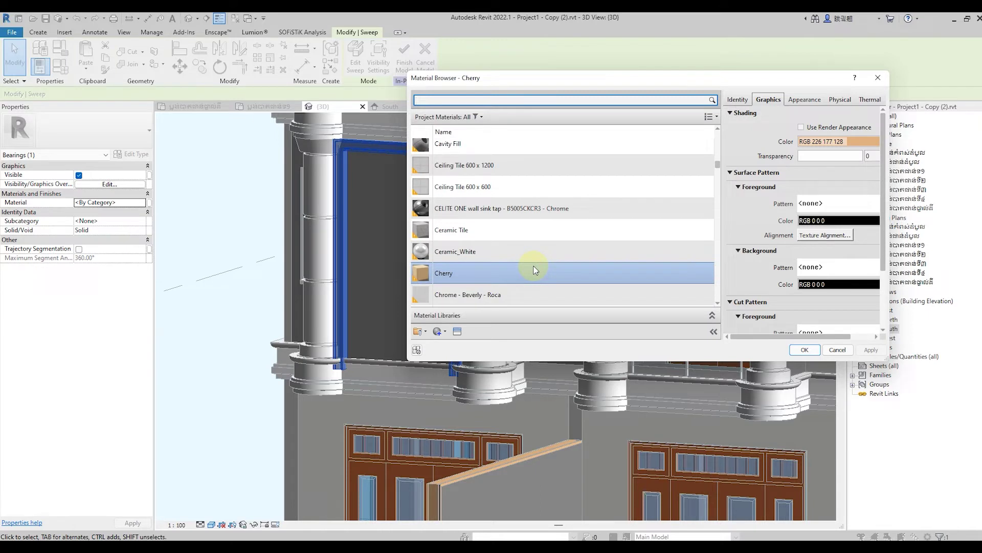
scroll(596, 239, down, 5)
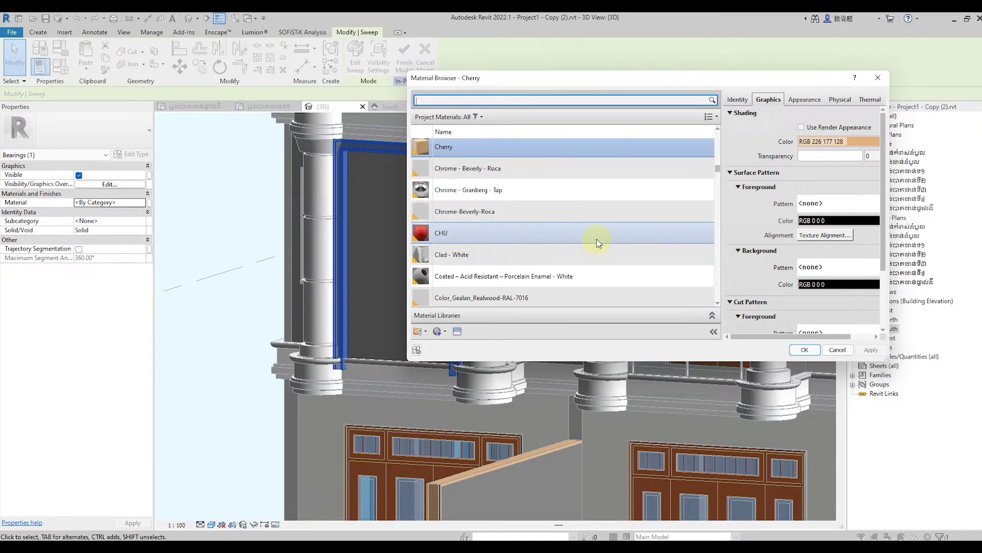
scroll(569, 244, down, 3)
scroll(549, 255, down, 3)
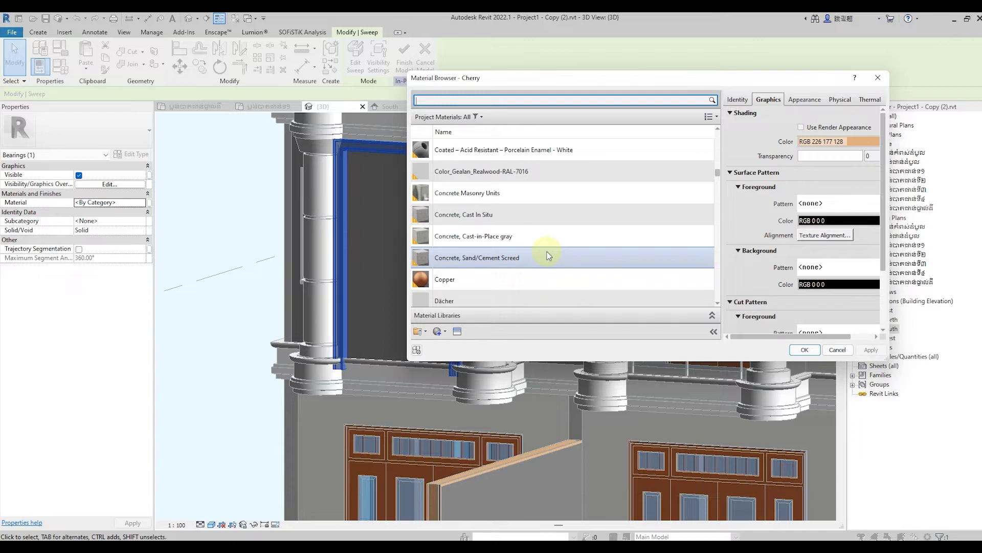
scroll(549, 255, down, 3)
scroll(549, 255, down, 4)
scroll(549, 255, down, 4)
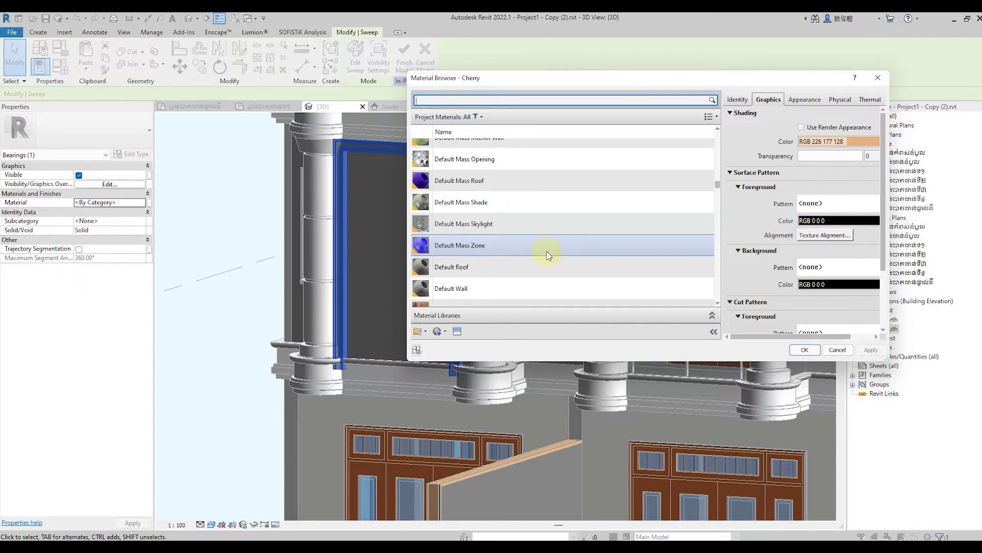
scroll(548, 255, down, 3)
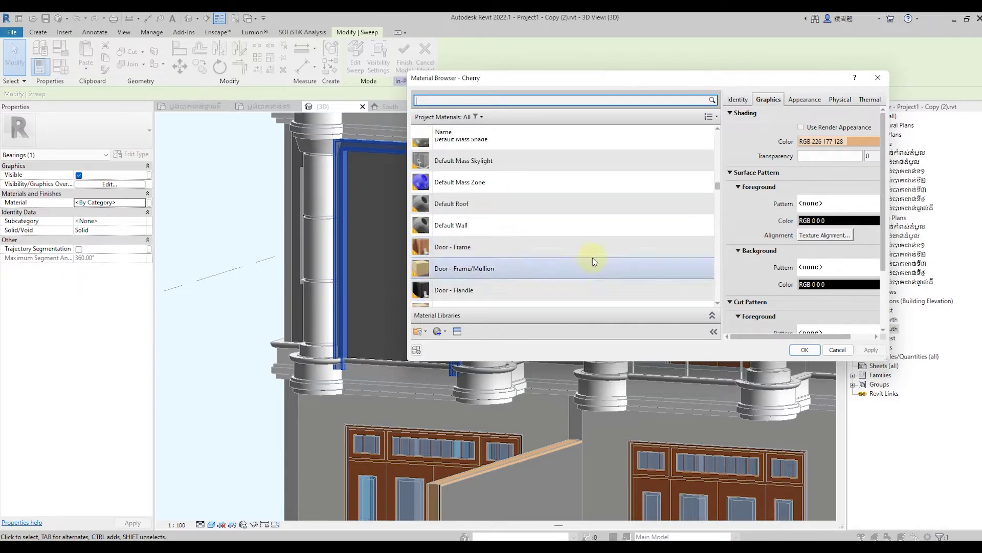
scroll(515, 283, down, 4)
scroll(515, 282, down, 6)
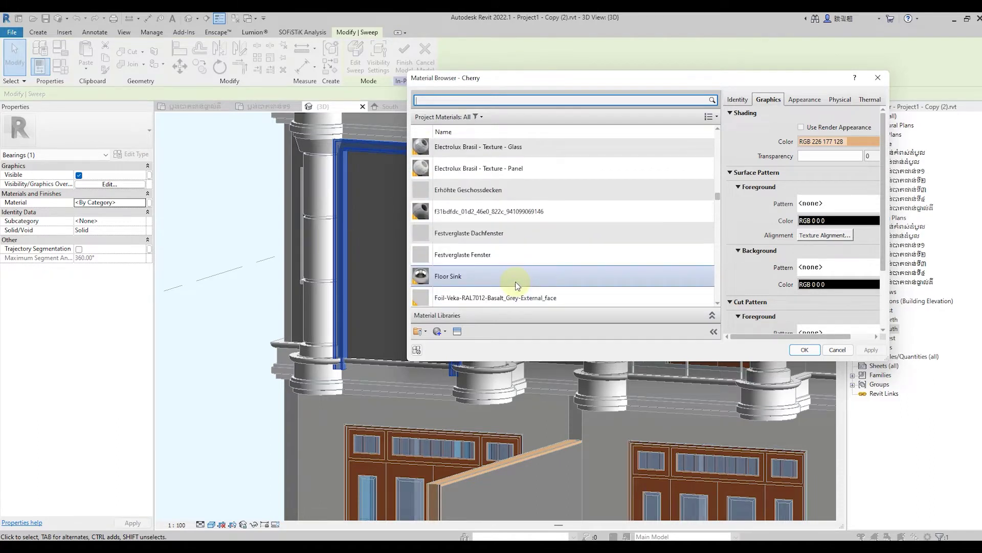
scroll(518, 283, down, 5)
scroll(518, 283, up, 3)
scroll(519, 282, up, 3)
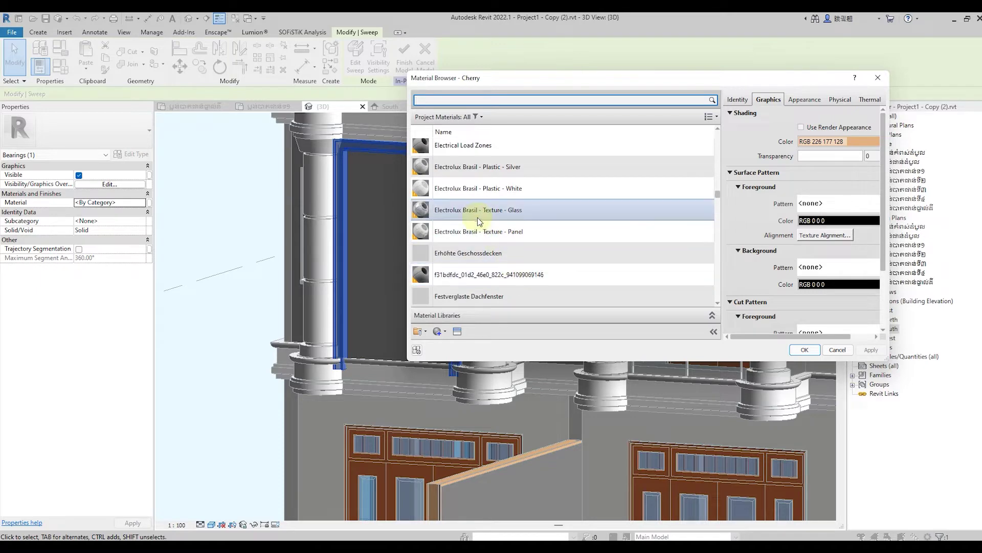
double_click(477, 213)
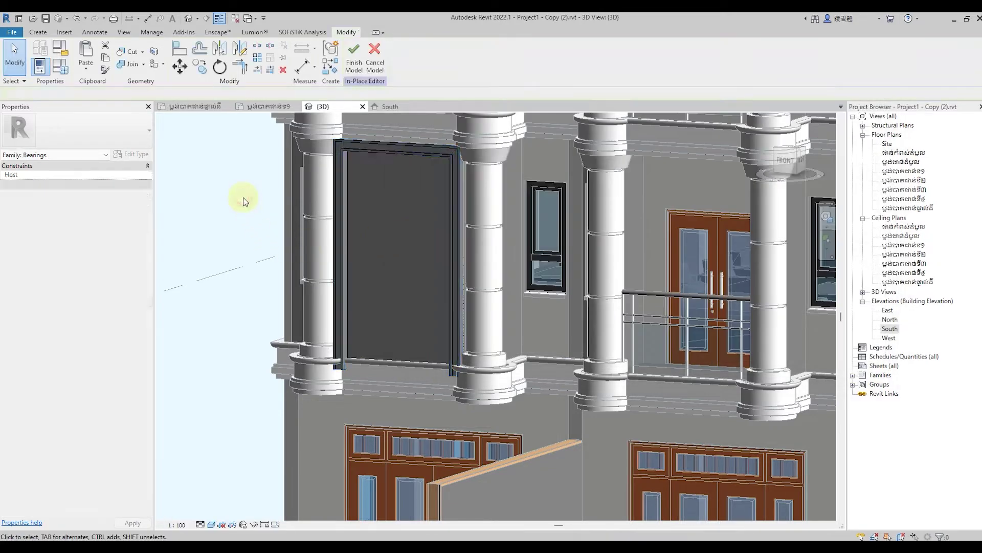
Finish the sweep and the in-place Bearings model
click(243, 197)
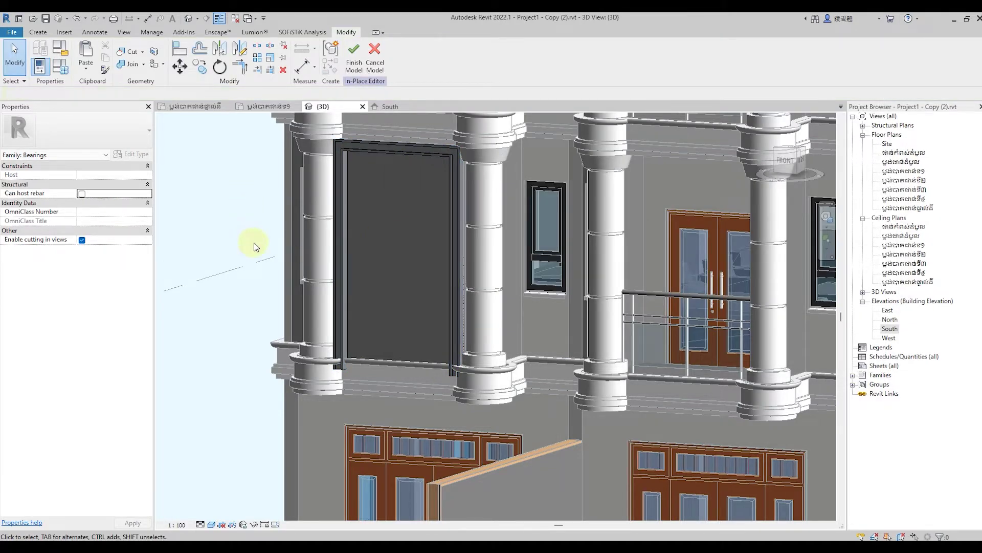
click(354, 56)
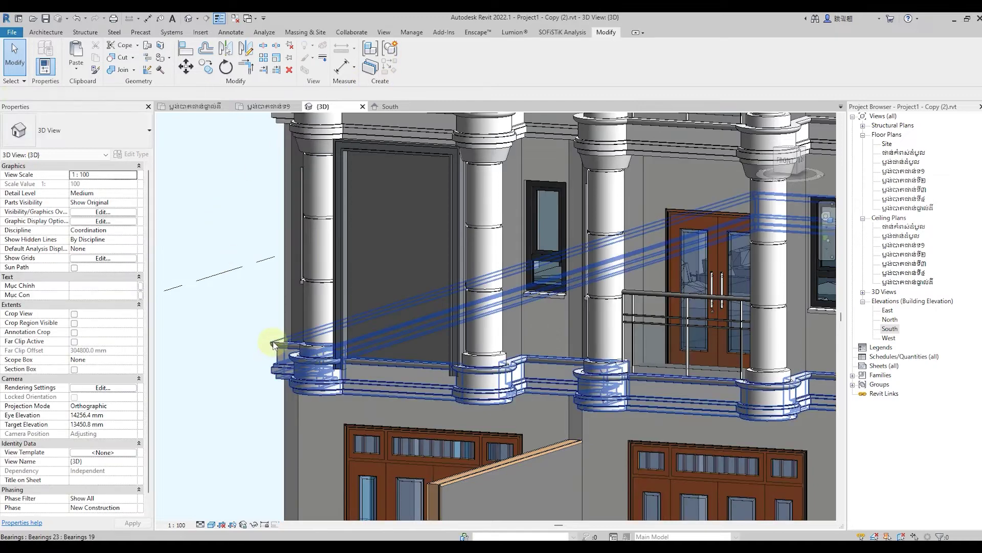
scroll(274, 340, down, 2)
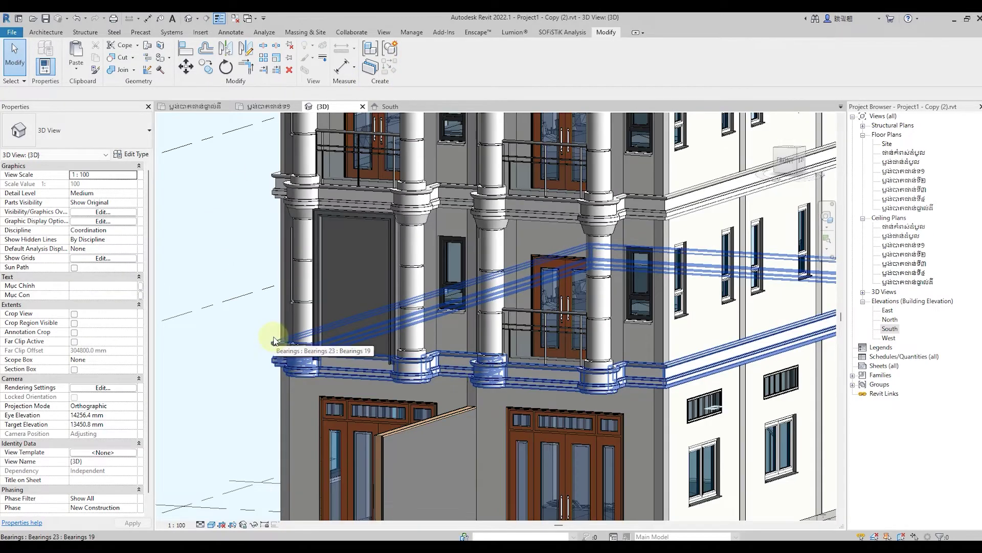
On the first-floor plan, move both bearing moldings upward
double_click(910, 172)
scroll(512, 369, down, 2)
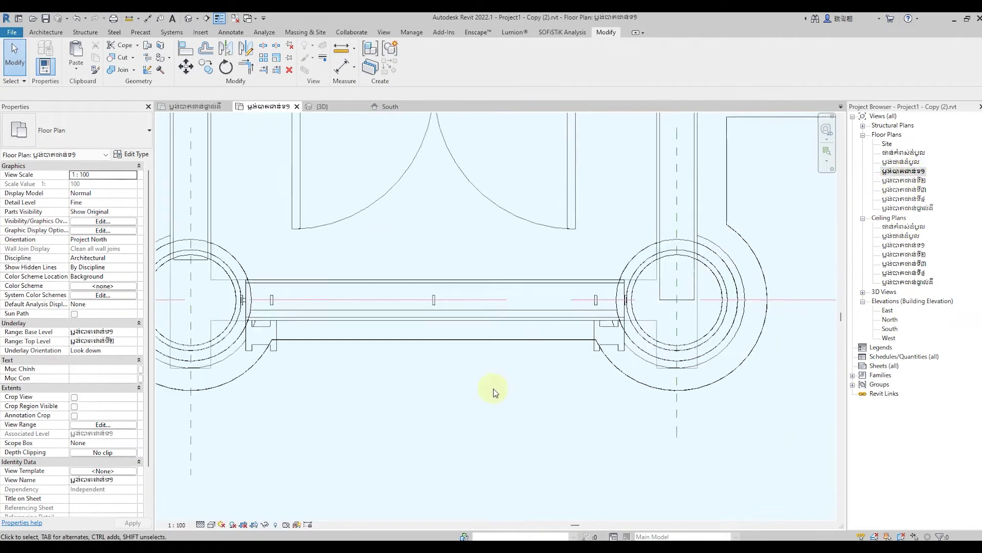
scroll(491, 384, down, 2)
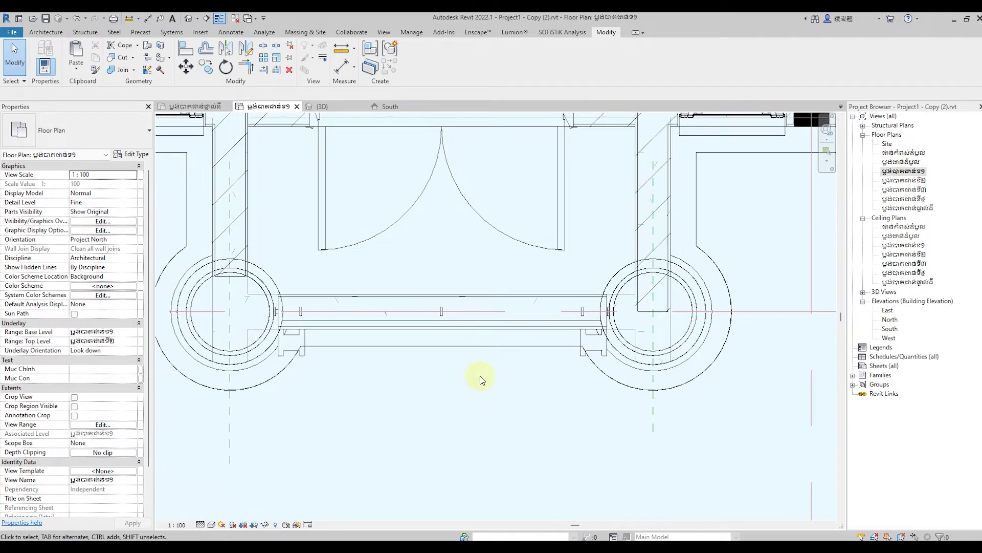
click(303, 355)
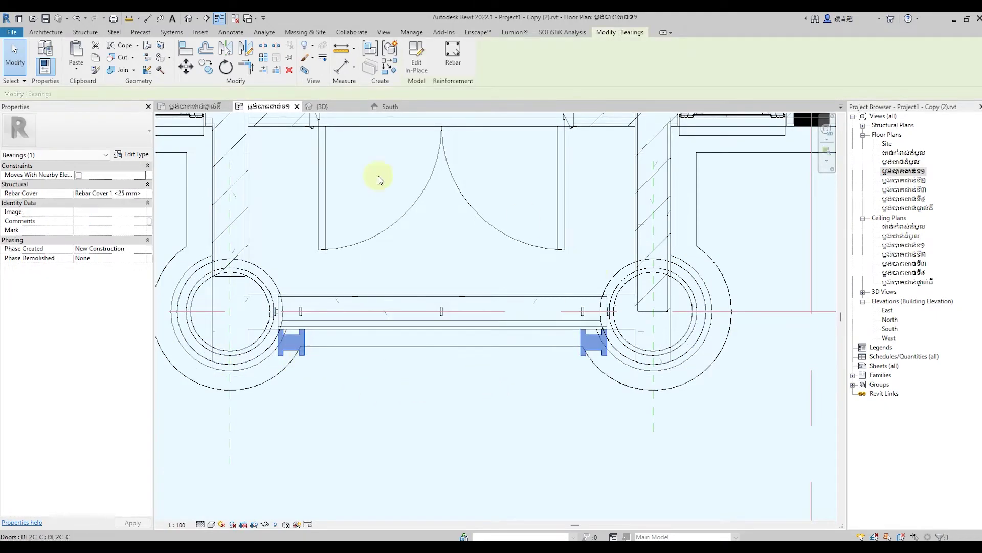
click(186, 66)
scroll(278, 344, up, 2)
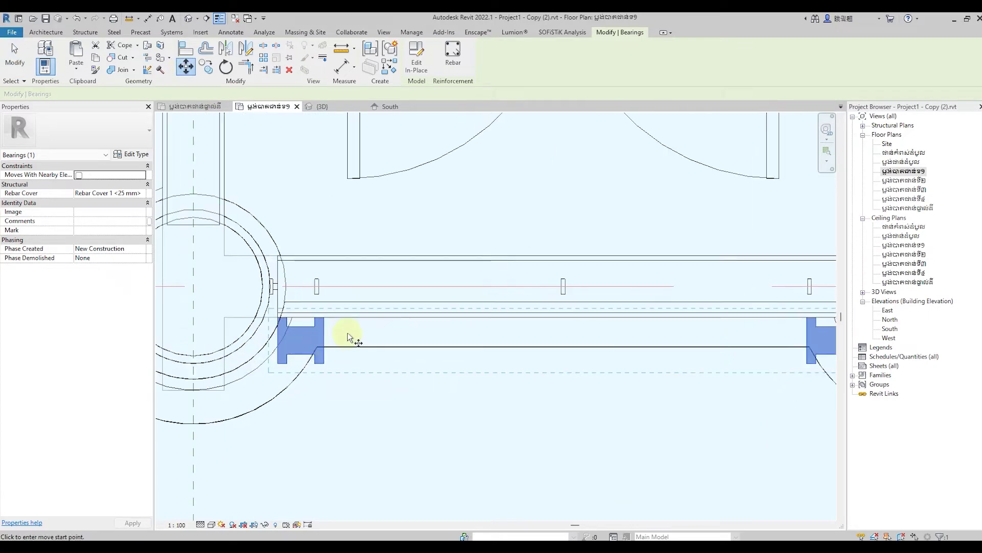
click(324, 340)
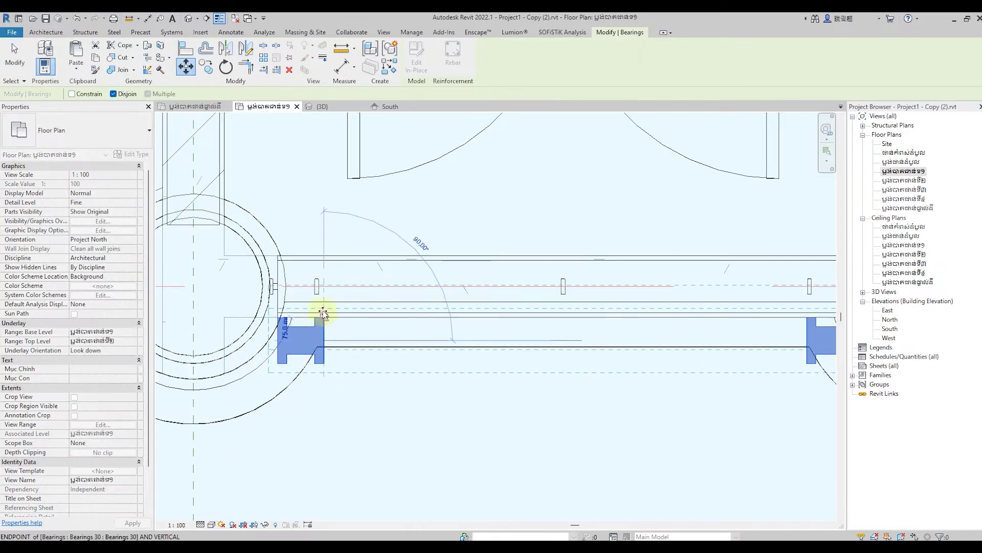
click(323, 286)
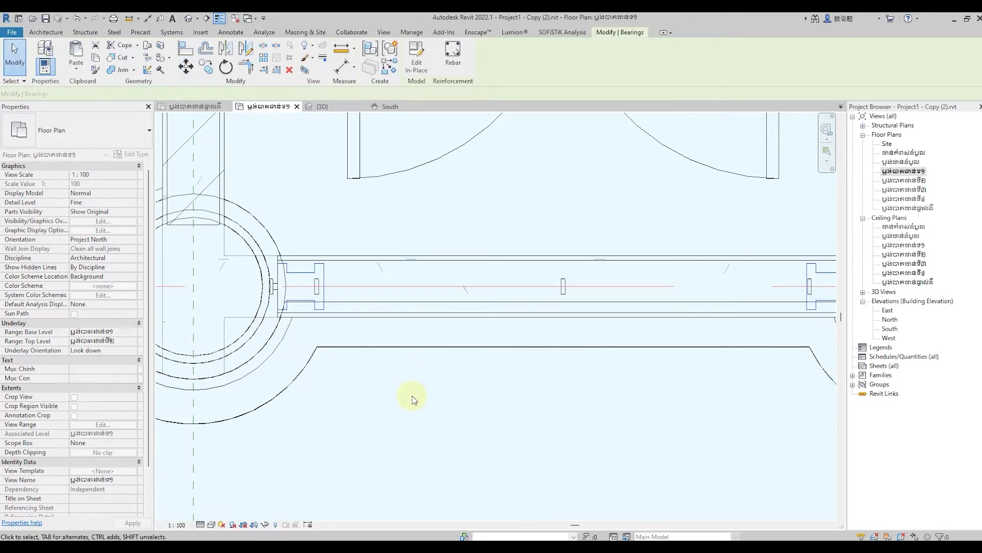
Delete the wall between the columns and return to the default 3D view
click(355, 314)
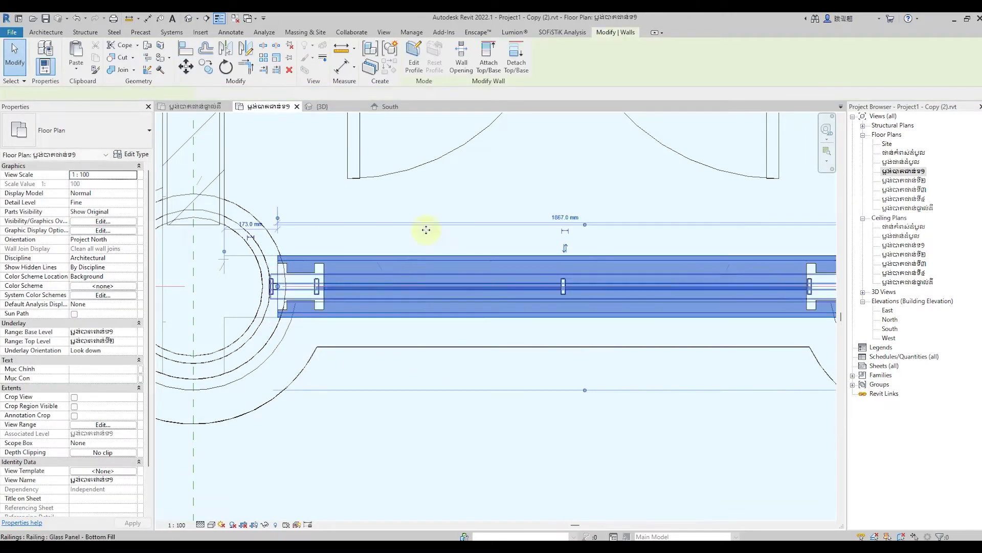
click(290, 72)
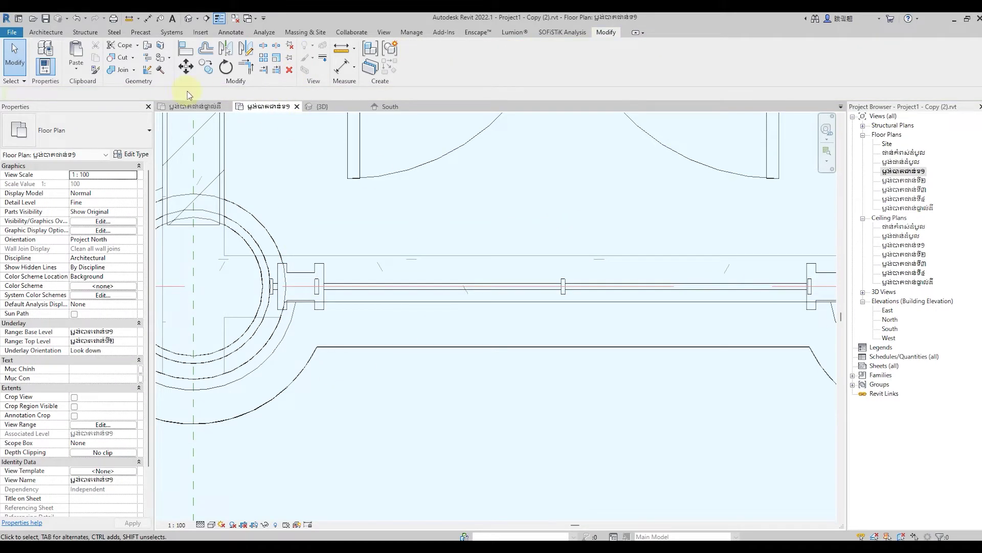
click(188, 19)
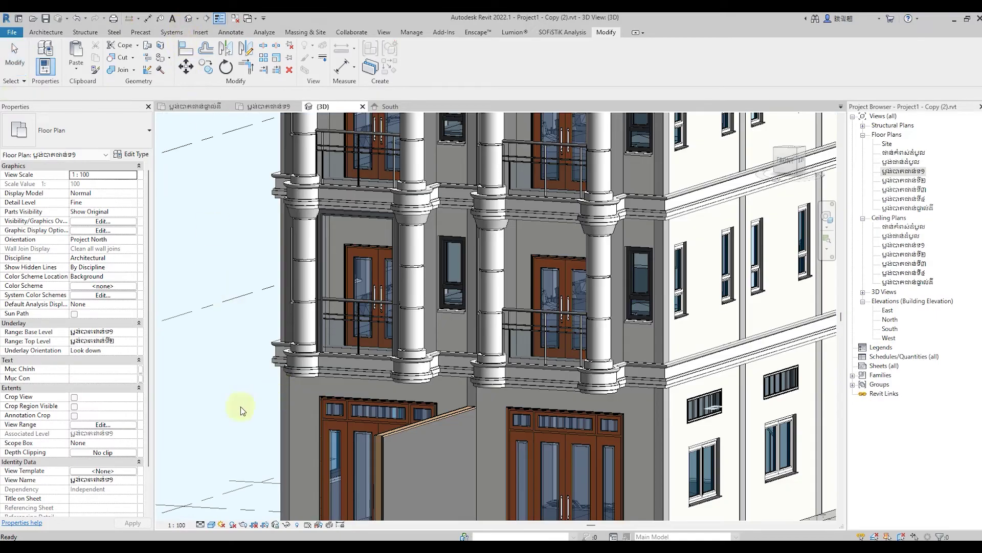
Orbit to a near-front view and zoom out to review the full multi-storey facade
scroll(223, 388, up, 2)
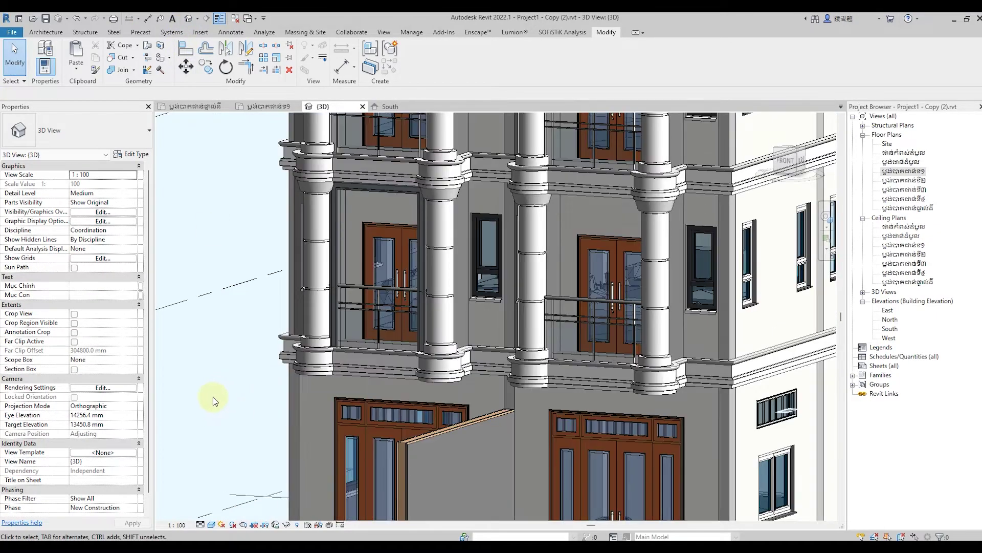
mouse_move(213, 397)
shift+middle_down()
mouse_move(296, 369)
mouse_move(537, 391)
mouse_move(585, 410)
mouse_move(560, 401)
mouse_move(587, 396)
shift+middle_up()
scroll(327, 372, down, 3)
scroll(326, 371, down, 2)
scroll(377, 353, up, 2)
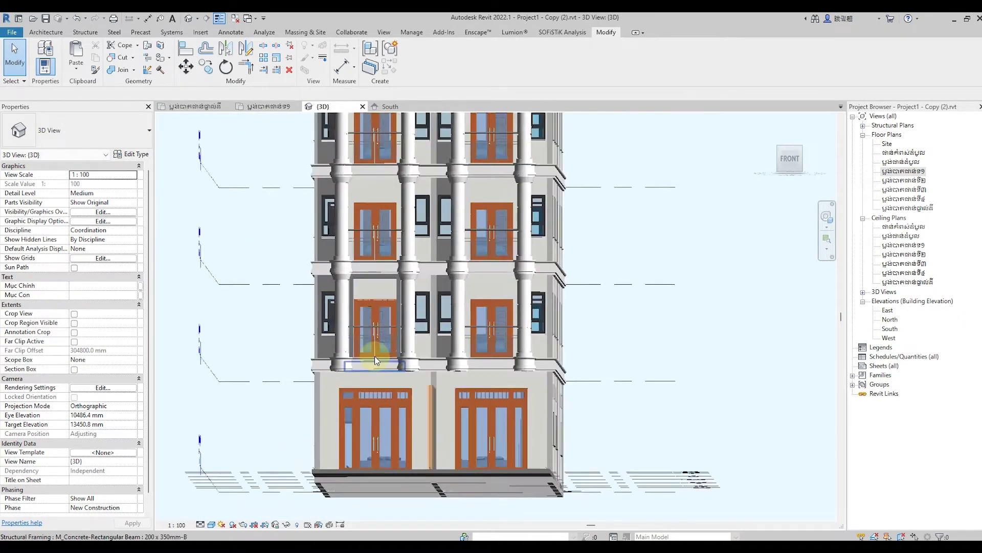
scroll(377, 351, up, 2)
shift+middle_drag(227, 346, 229, 344)
scroll(228, 344, down, 1)
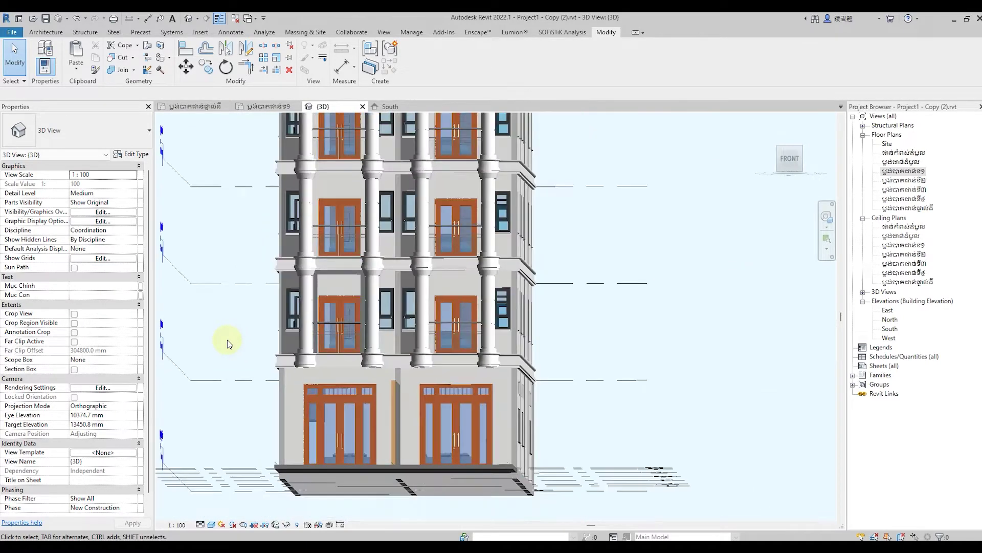
scroll(590, 361, down, 2)
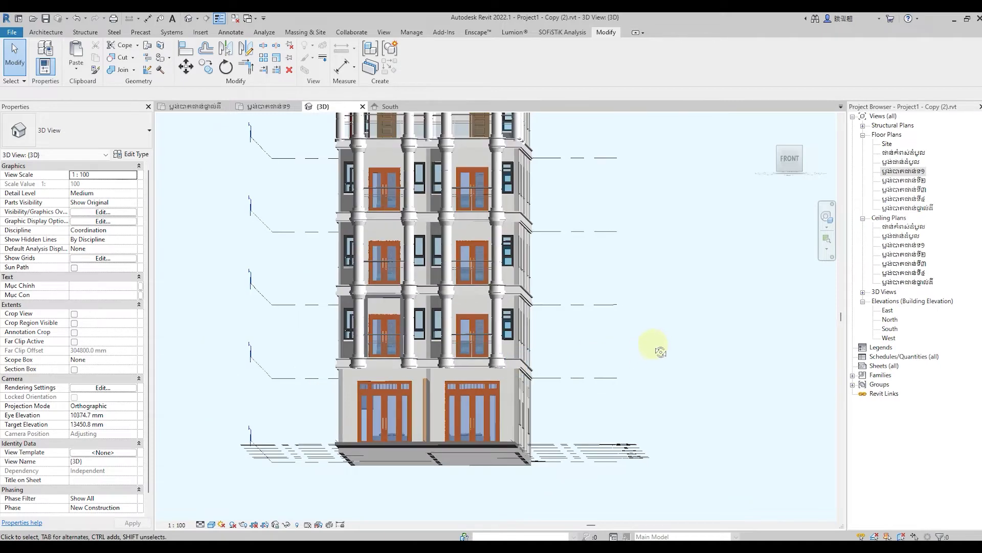
In the South elevation, select the lower balcony molding and edit it in place
double_click(889, 329)
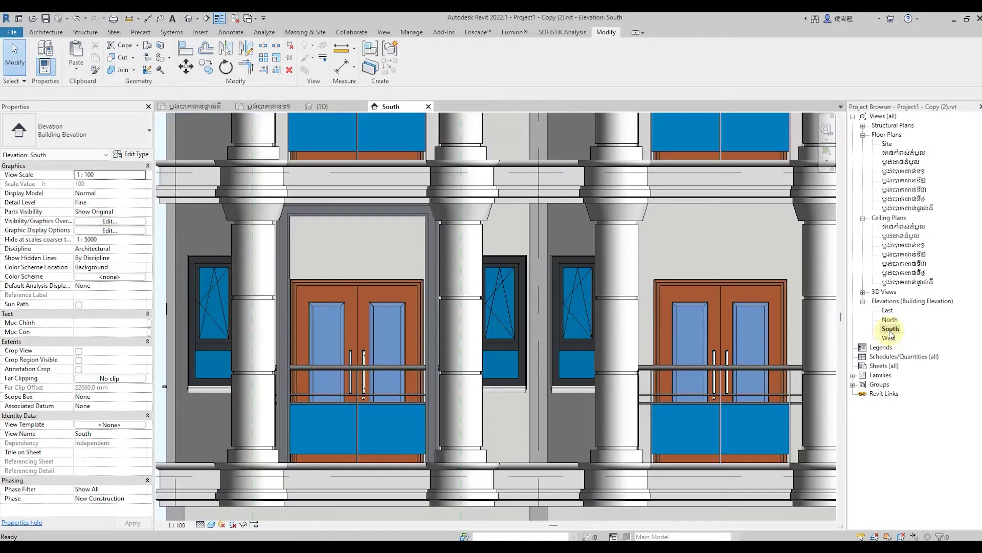
scroll(253, 420, down, 1)
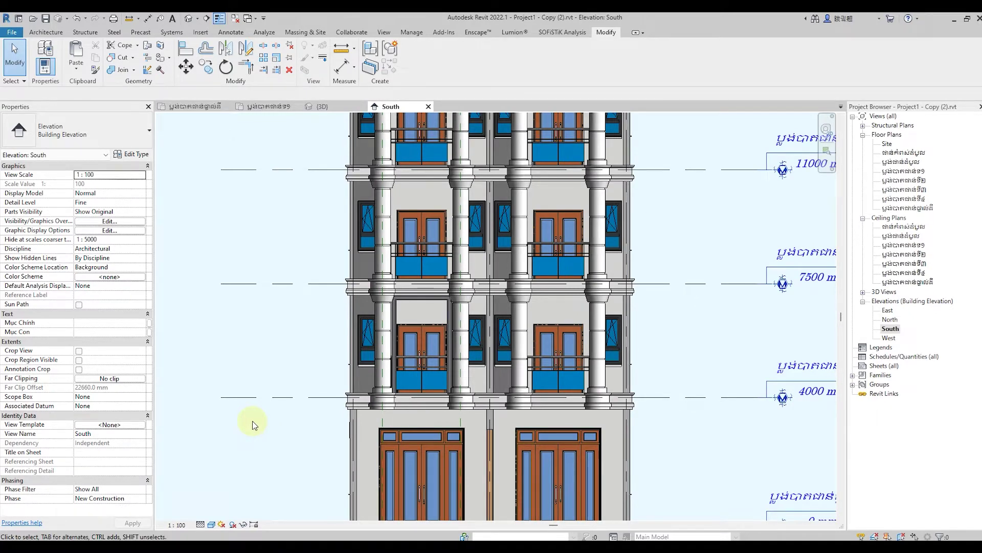
scroll(390, 333, up, 3)
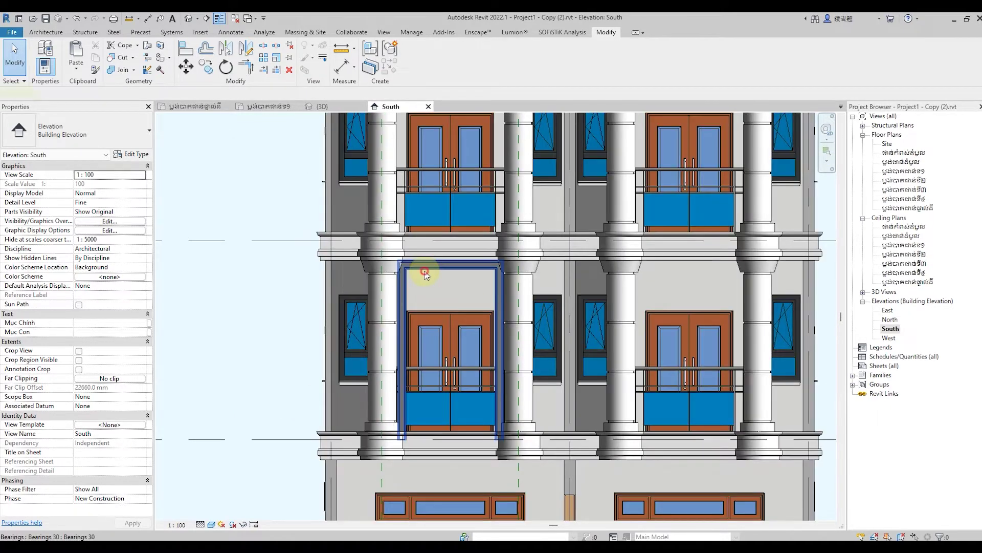
click(425, 278)
click(416, 63)
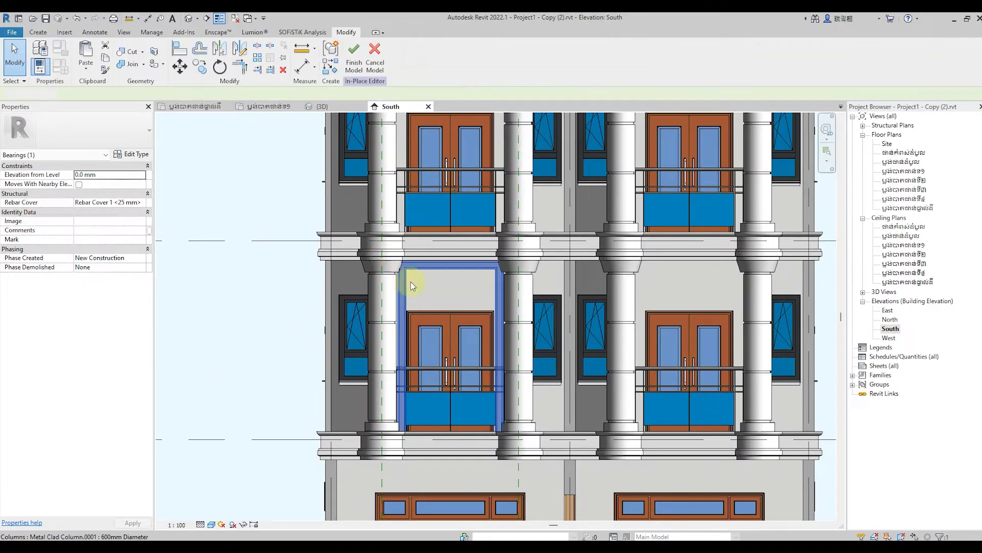
click(434, 274)
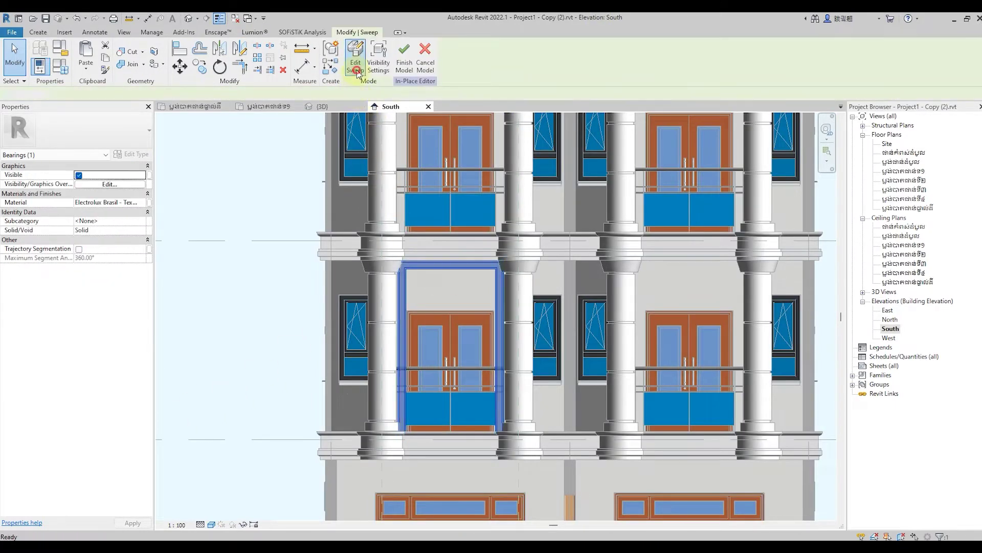
Edit the sweep's profile and open it in the Floor Plan: Site view
click(354, 61)
click(501, 59)
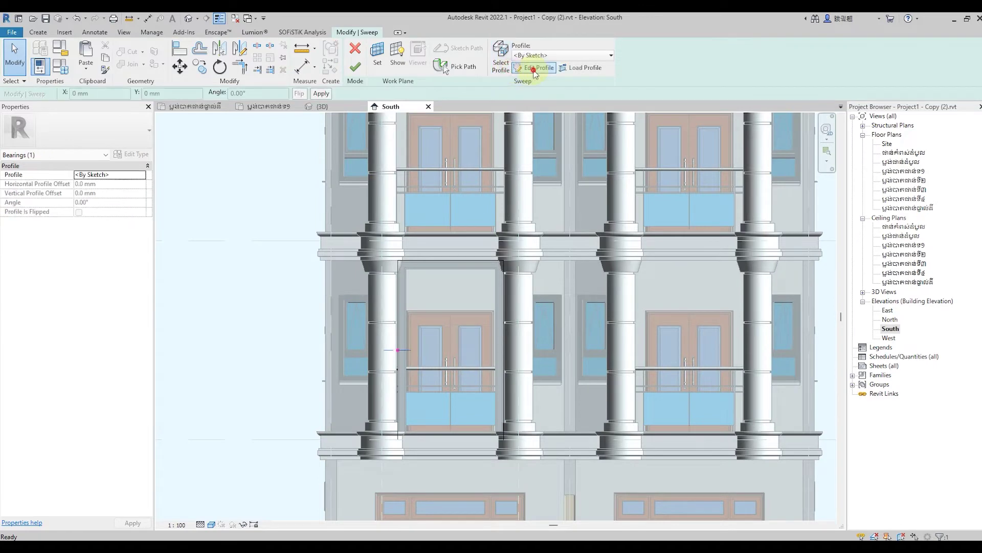
click(534, 67)
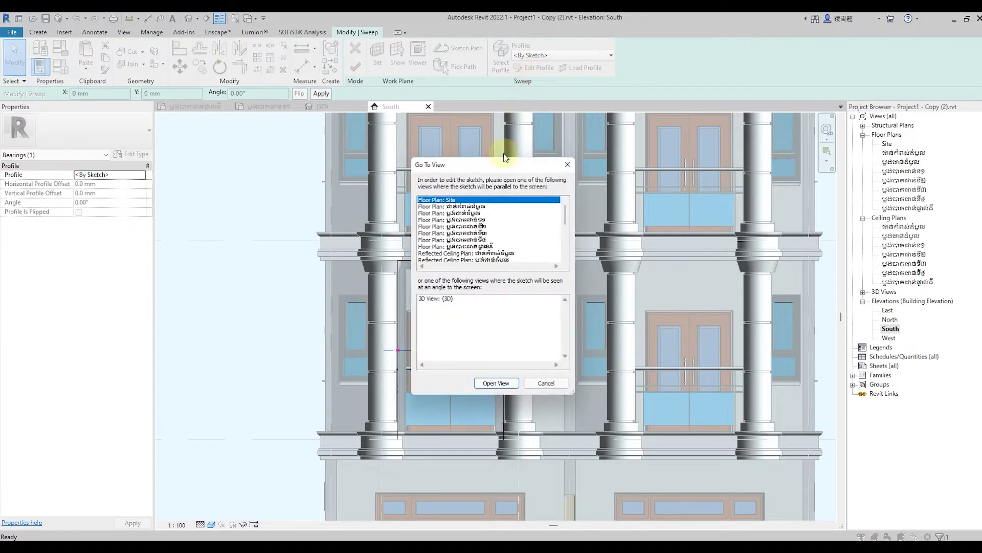
click(499, 383)
Move the right side of the H-shaped profile 50 mm to the right
scroll(511, 368, up, 2)
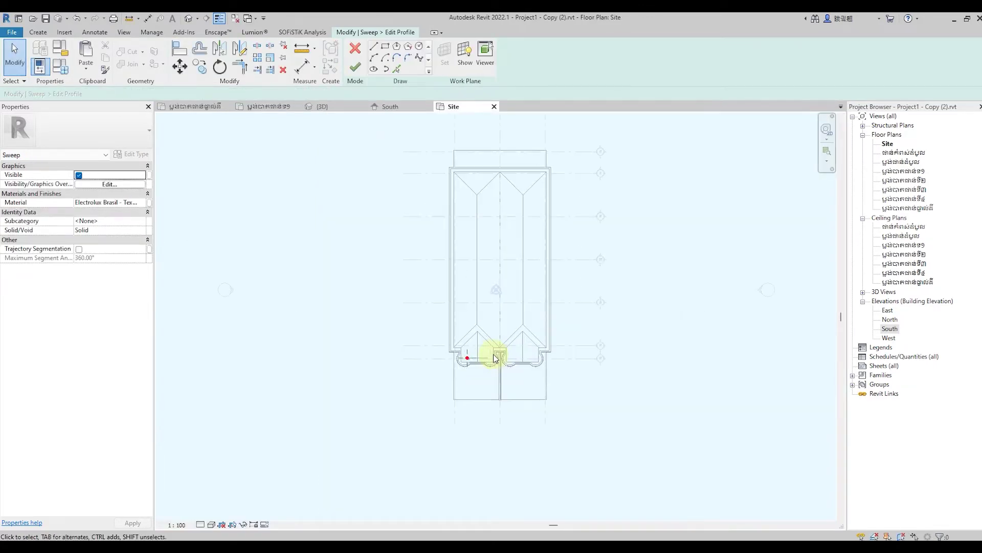
scroll(499, 348, up, 2)
scroll(449, 362, up, 2)
scroll(445, 373, up, 2)
scroll(446, 345, up, 2)
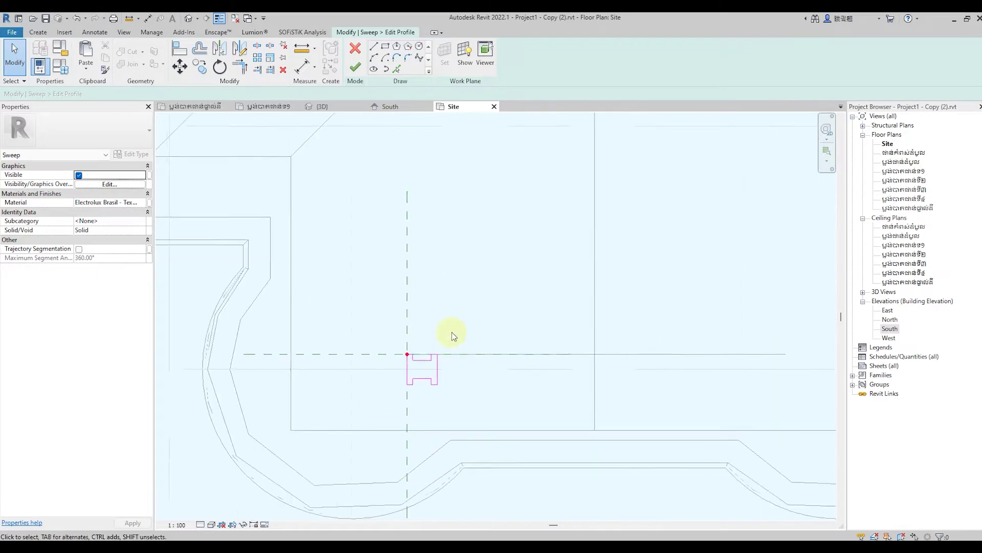
scroll(453, 332, up, 2)
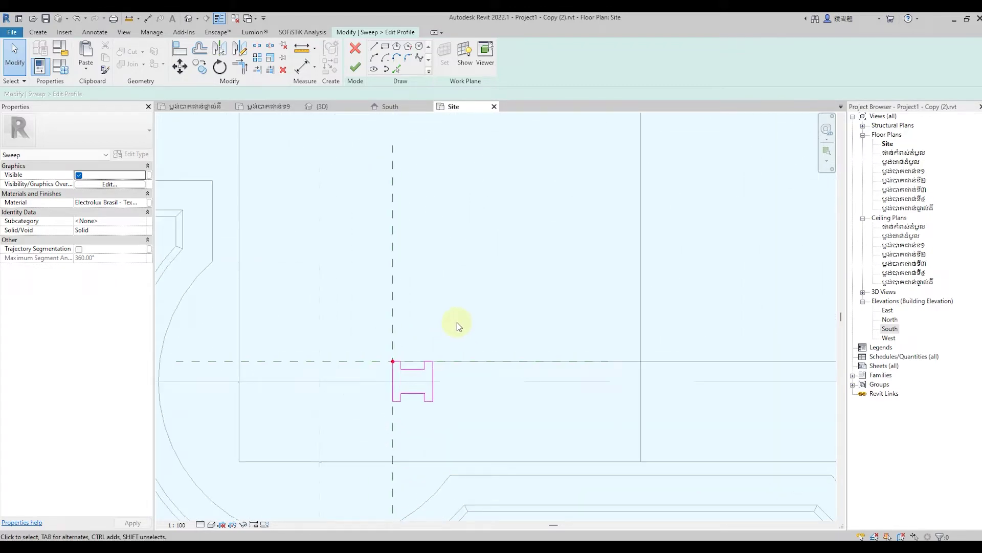
drag(414, 334, 465, 434)
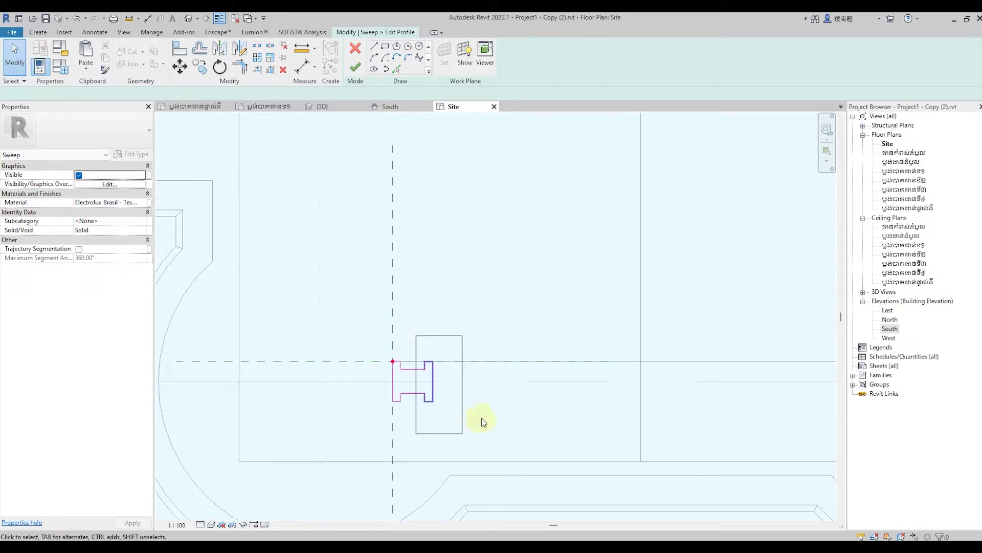
click(180, 66)
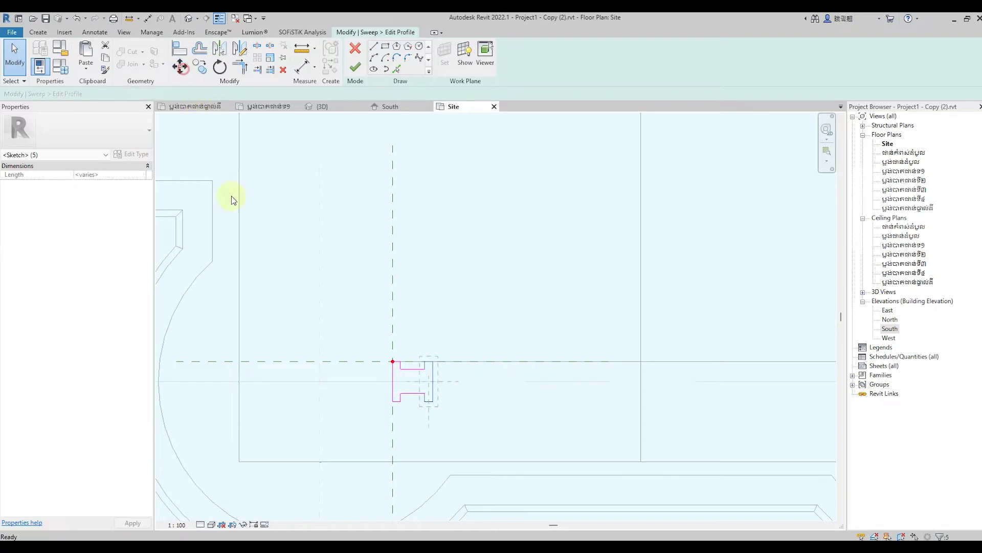
scroll(438, 401, up, 2)
scroll(435, 403, up, 1)
click(430, 403)
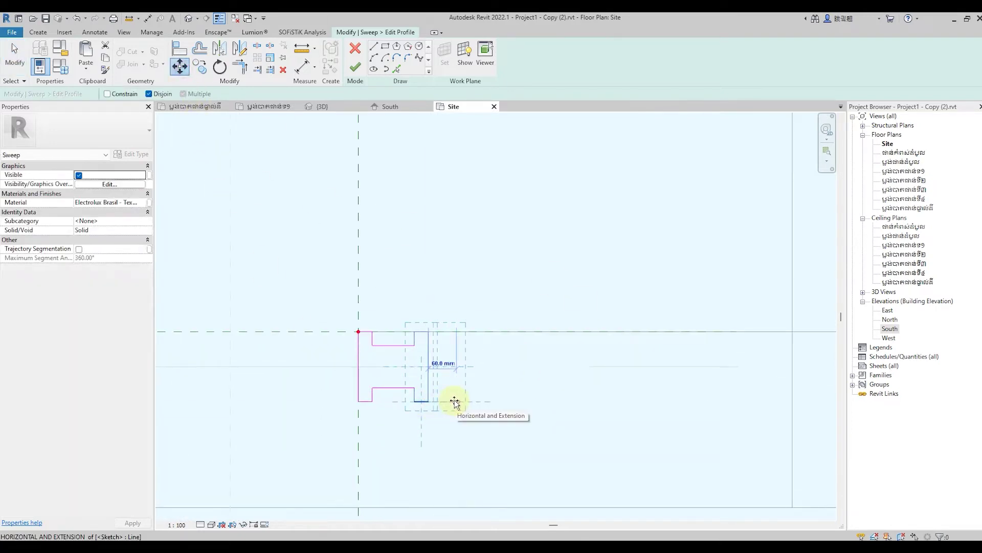
text(50)
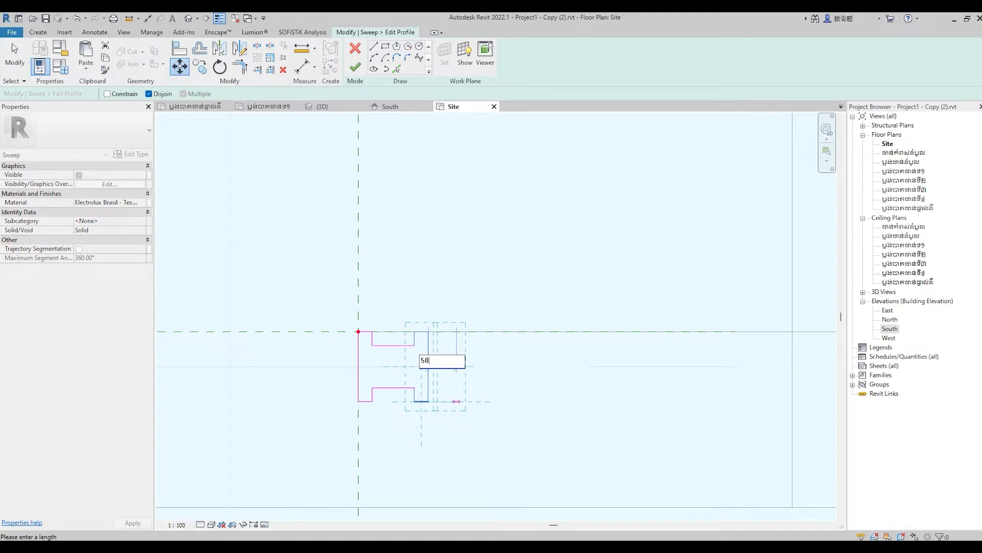
key(Return)
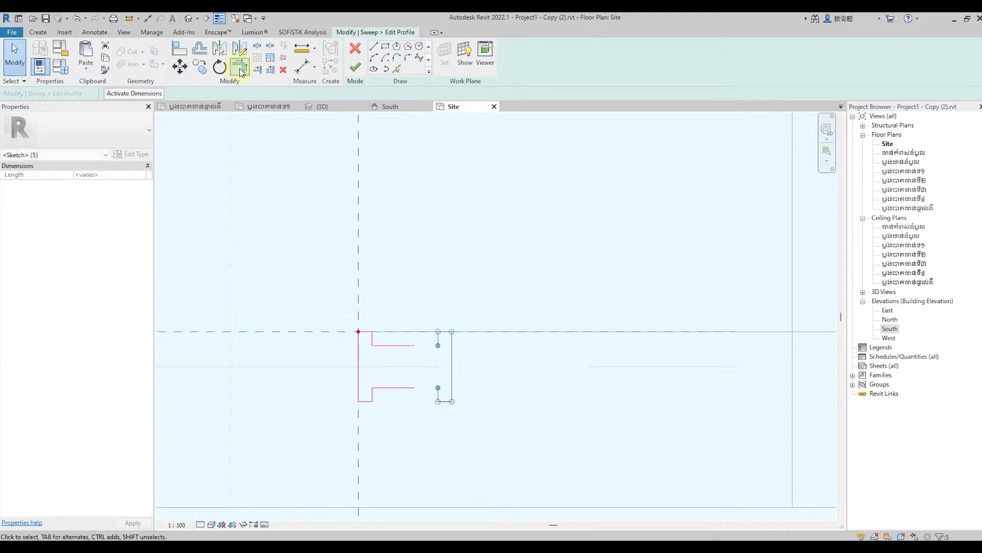
Join the top inner line to the right vertical and finish the profile and sweep
click(241, 70)
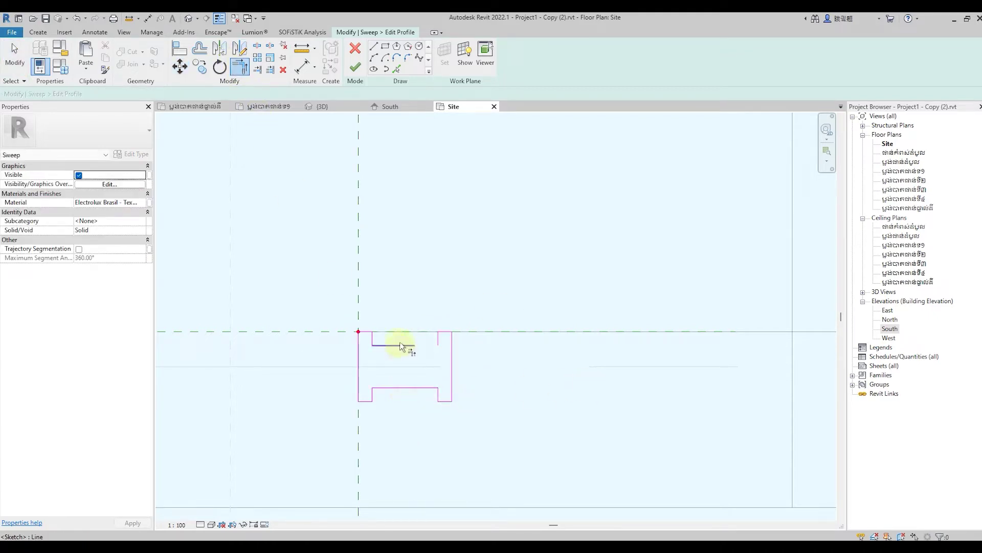
click(407, 346)
click(438, 339)
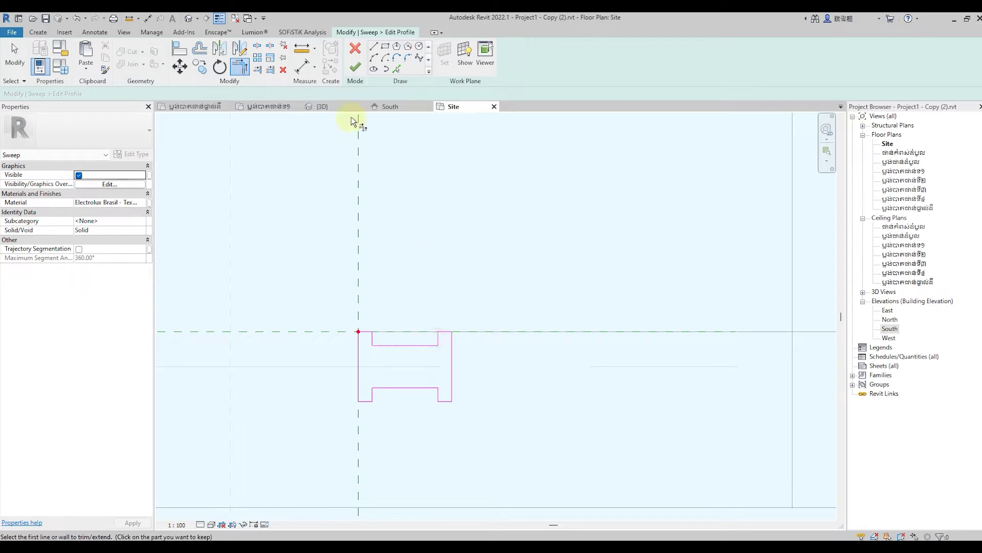
click(355, 67)
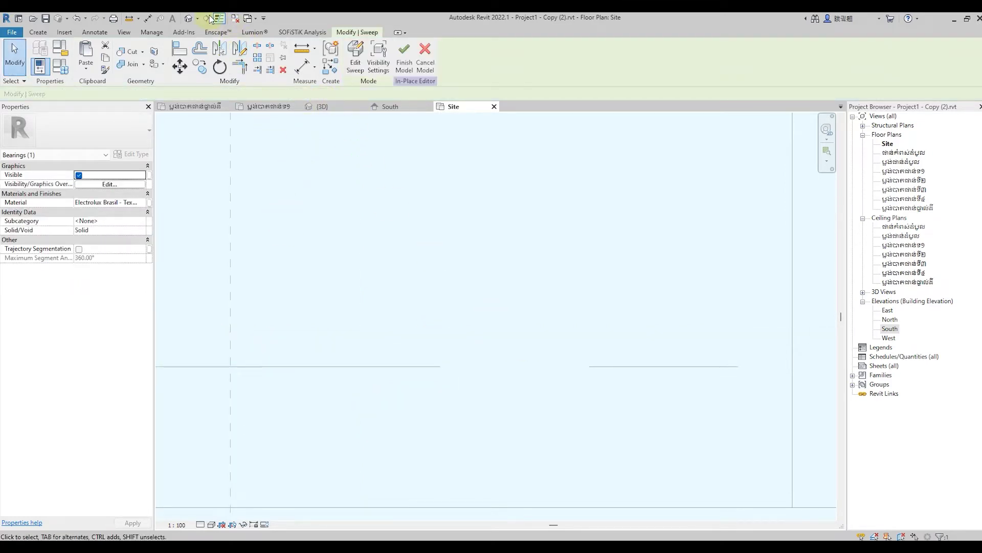
Switch to the {3D} view and zoom in and out to inspect the updated balconies
click(309, 105)
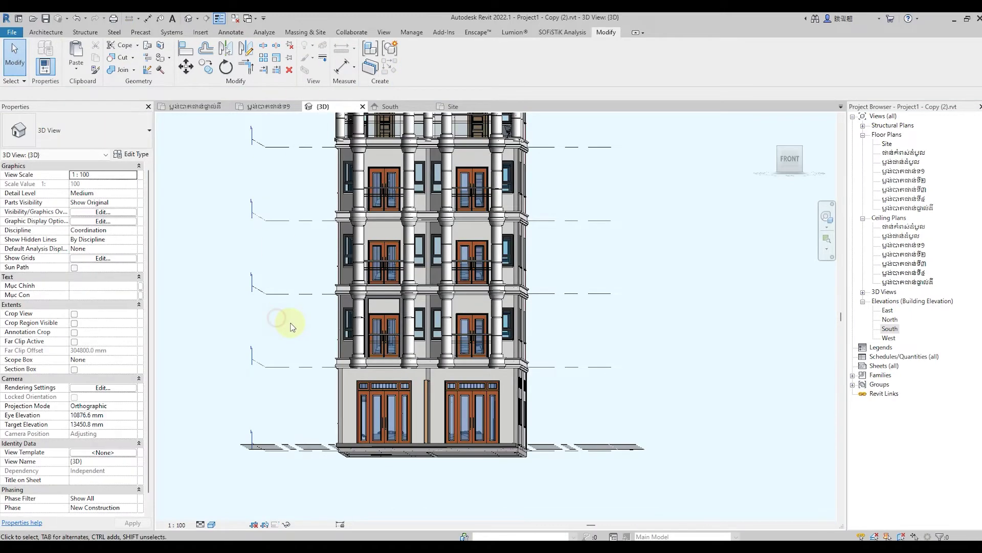
scroll(295, 322, up, 2)
scroll(295, 321, up, 1)
scroll(297, 320, up, 1)
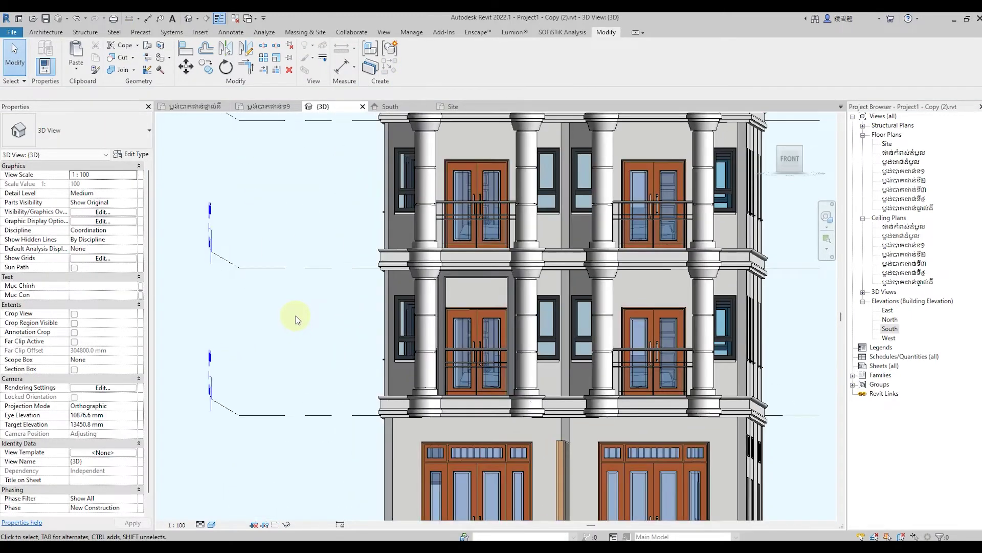
scroll(588, 397, up, 1)
scroll(546, 373, up, 2)
scroll(596, 366, up, 1)
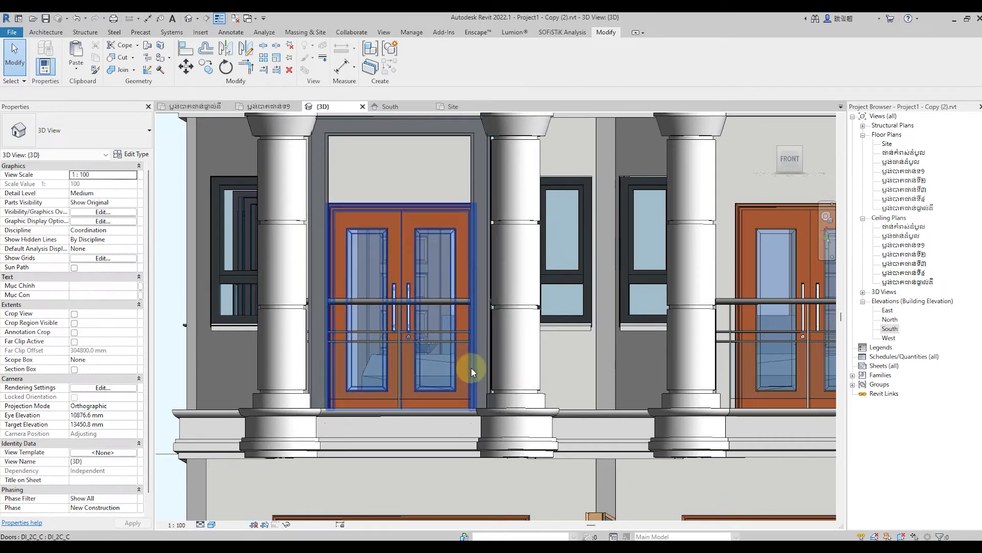
scroll(267, 394, down, 2)
scroll(309, 354, up, 1)
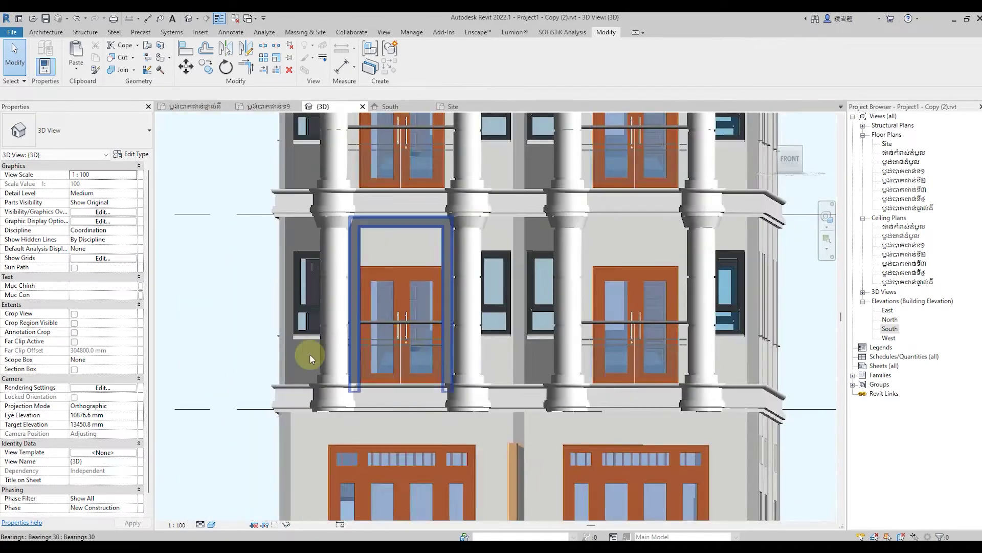
scroll(309, 354, down, 2)
scroll(263, 395, down, 2)
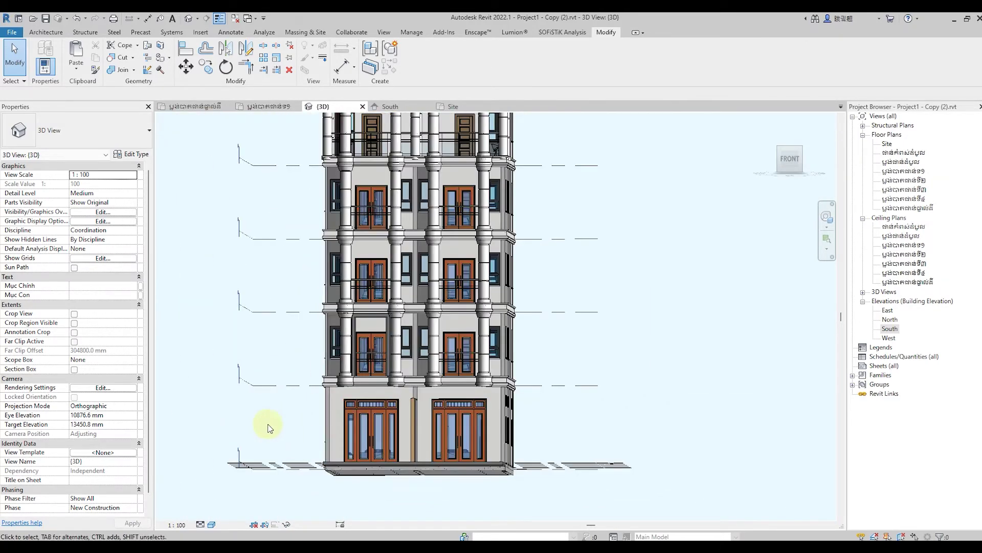
scroll(386, 327, up, 3)
scroll(390, 308, up, 1)
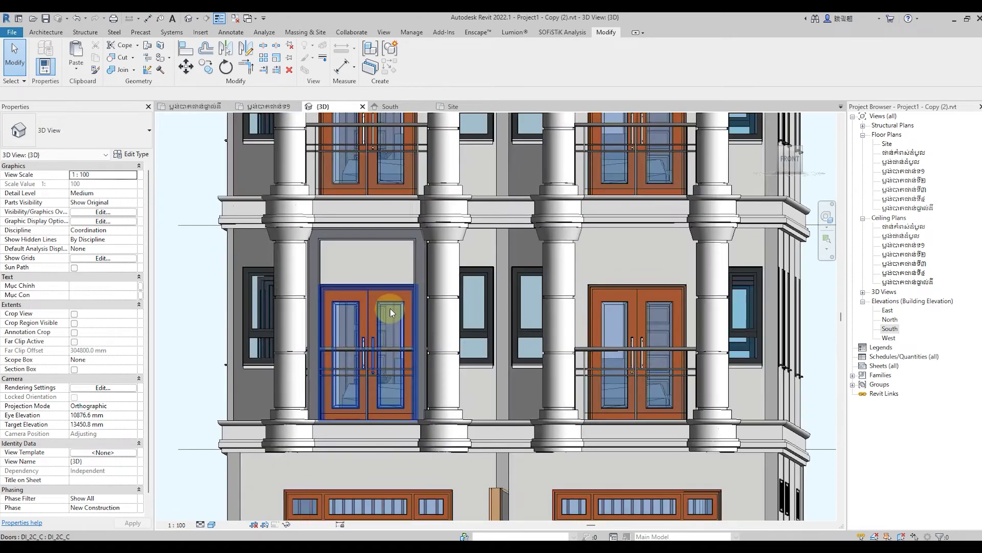
scroll(390, 308, down, 2)
scroll(388, 308, down, 1)
scroll(290, 394, down, 2)
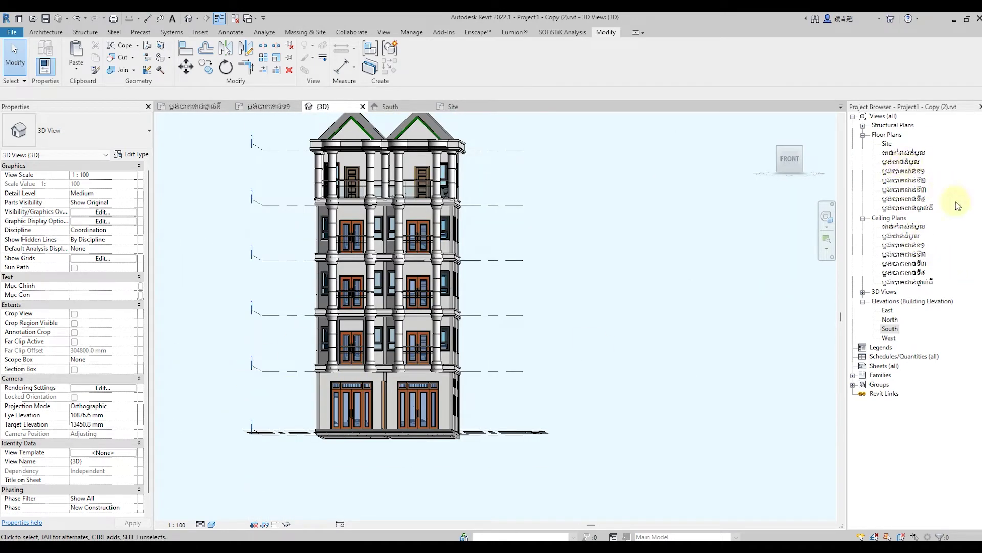
Open the upper floor plan and zoom in on the left bay's balcony piers
double_click(902, 172)
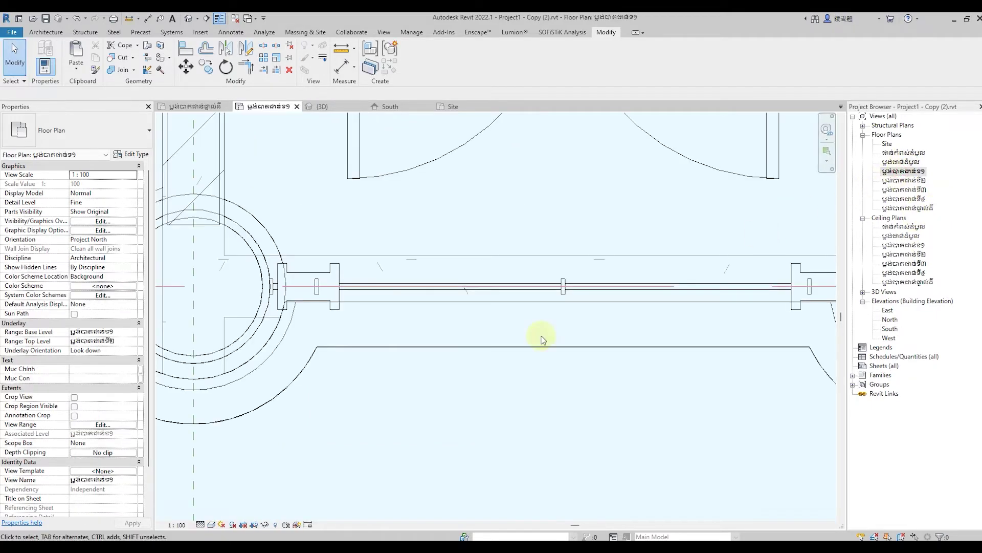
scroll(373, 396, up, 2)
scroll(379, 392, up, 2)
scroll(376, 383, up, 3)
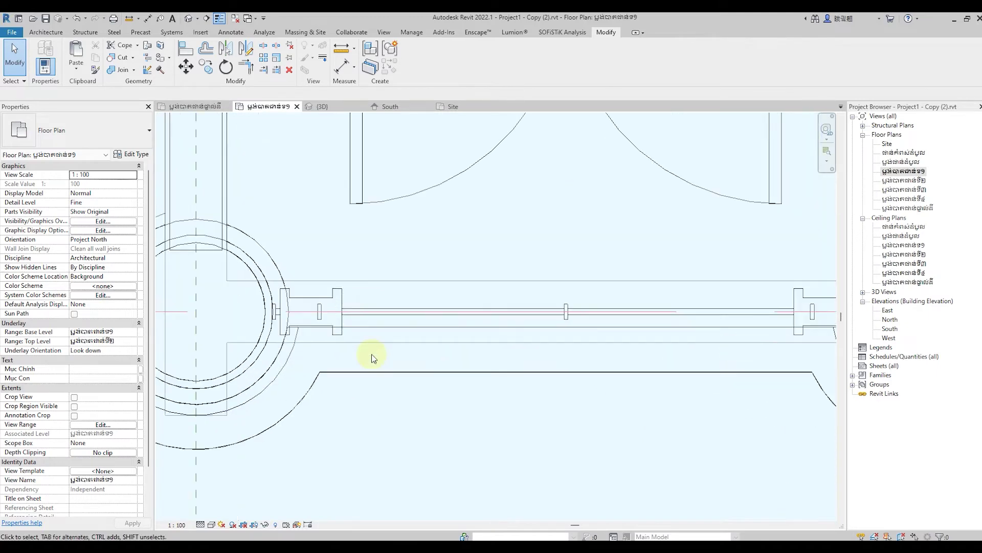
scroll(285, 340, up, 2)
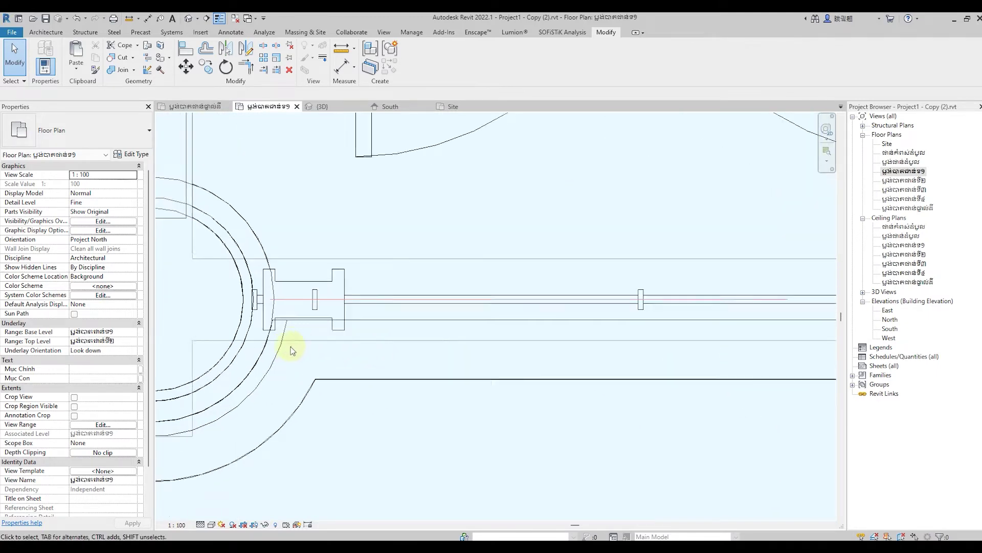
scroll(358, 323, up, 2)
Align the bearing molding's edge to the wall line between the columns
click(361, 319)
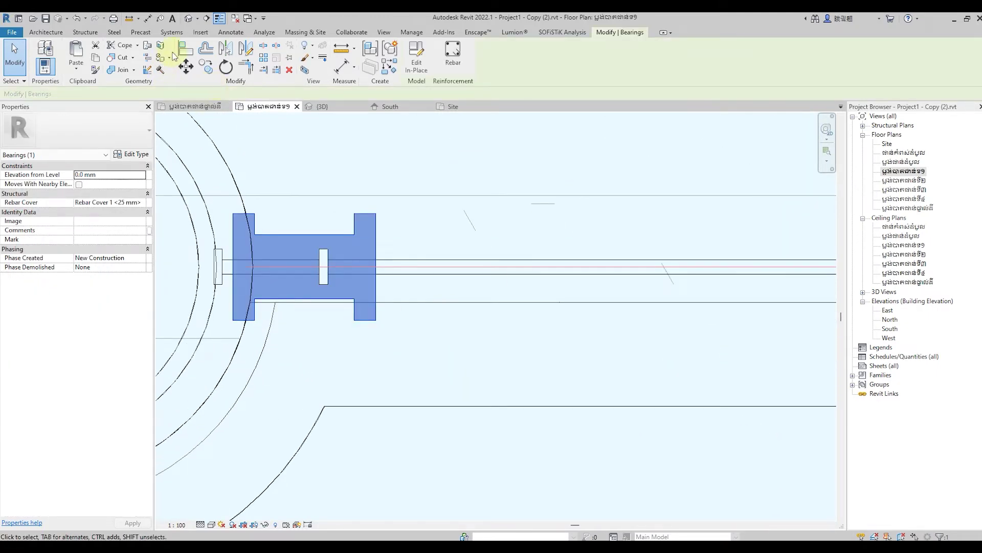
click(186, 50)
scroll(333, 335, up, 2)
scroll(333, 307, up, 1)
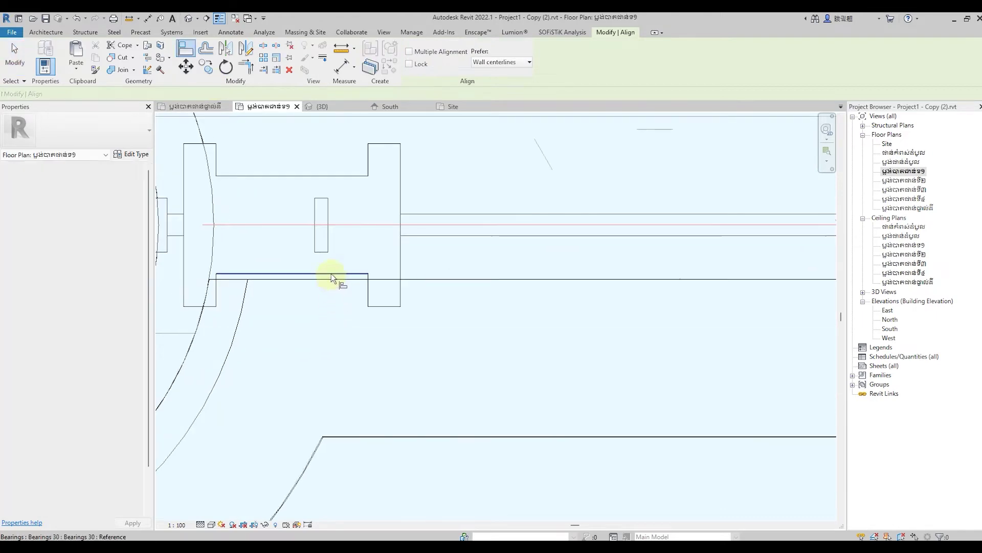
click(331, 279)
scroll(295, 325, down, 1)
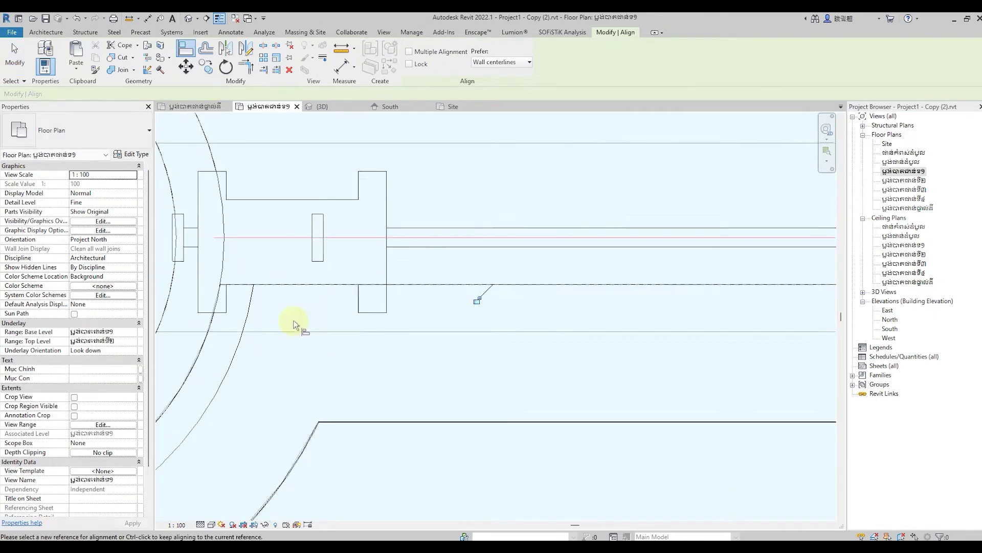
scroll(294, 322, down, 1)
scroll(295, 323, down, 1)
scroll(305, 327, down, 1)
scroll(313, 330, down, 1)
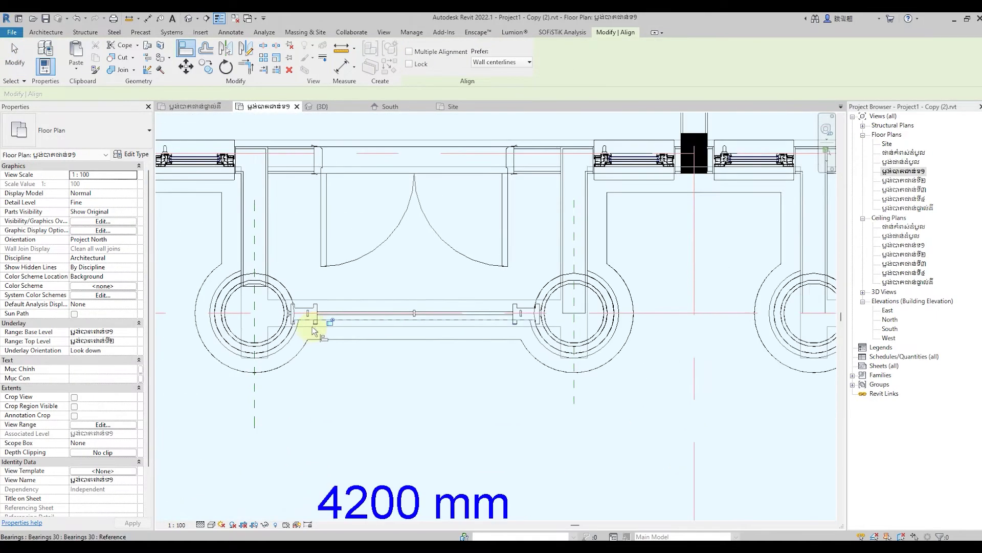
scroll(313, 330, down, 1)
Mirror a copy of the left pier's molding across an axis between the piers
key(Escape)
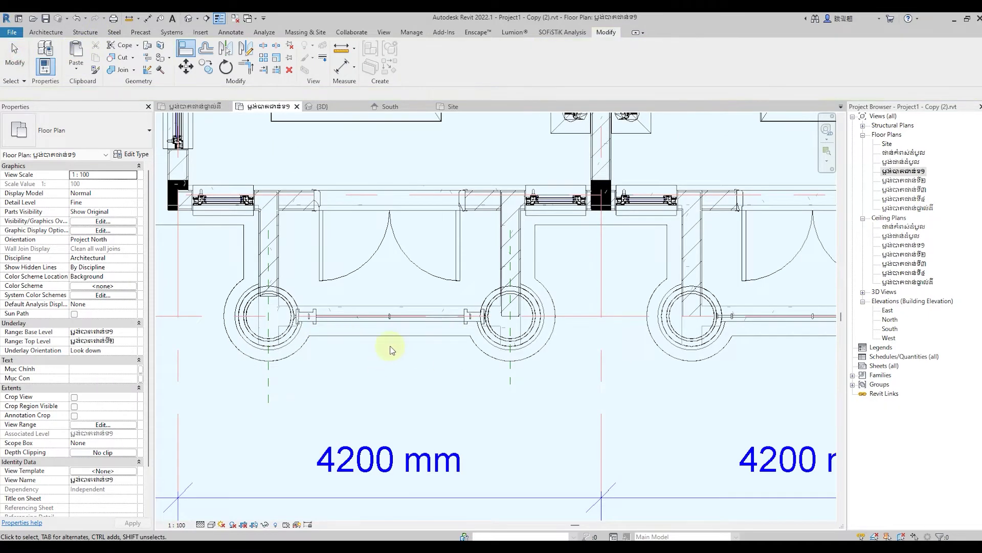
click(307, 318)
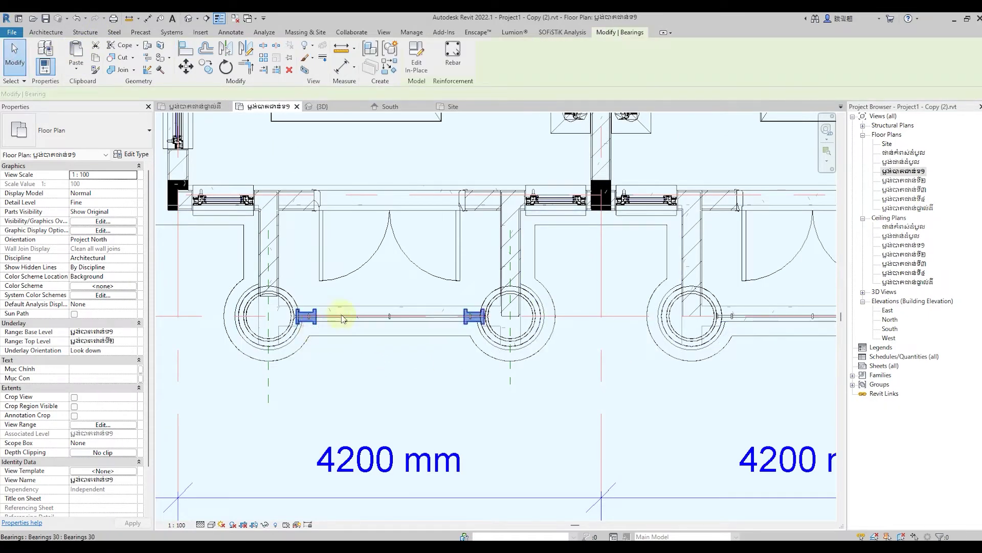
click(246, 49)
scroll(292, 332, down, 1)
click(526, 350)
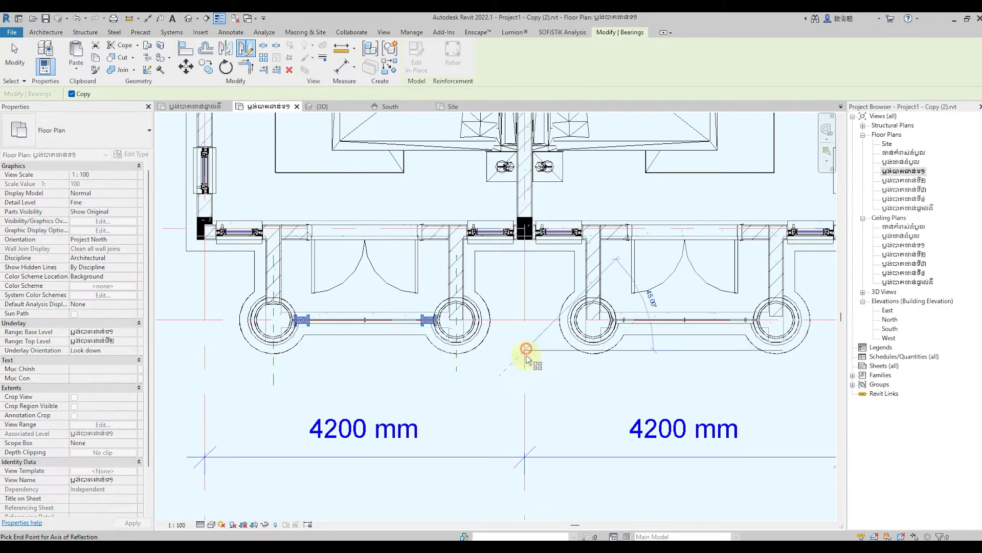
click(526, 374)
click(727, 384)
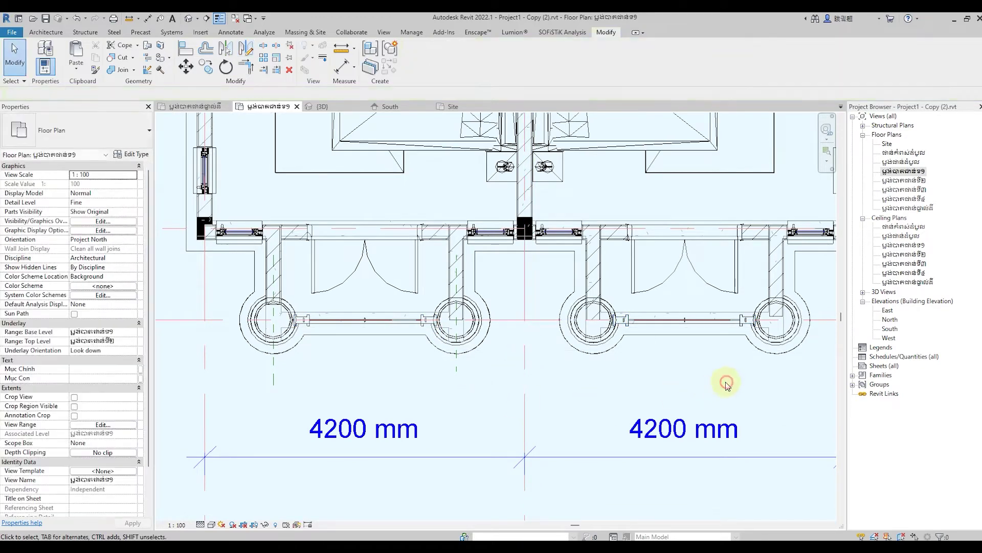
click(188, 20)
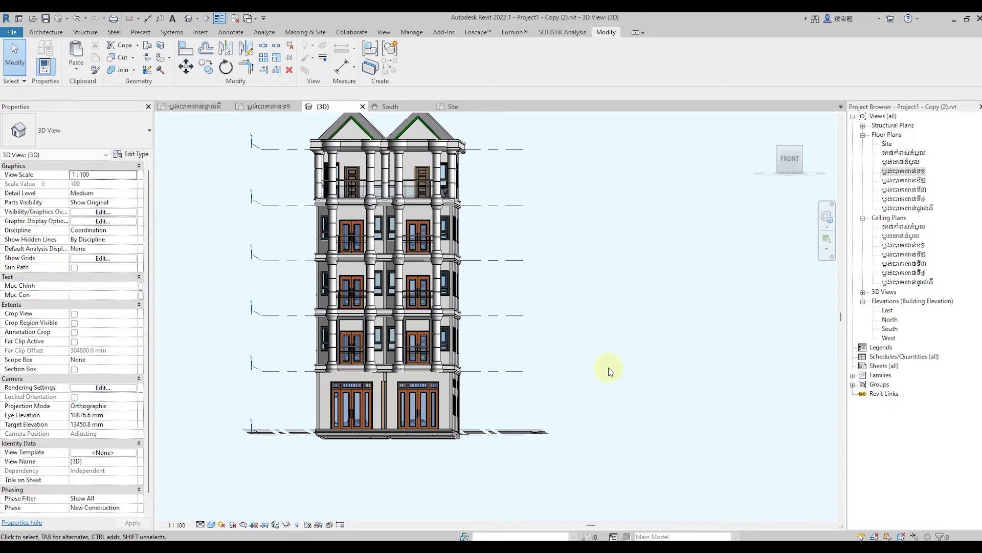
Orbit the 3D model to view the building's side, then open the South elevation
mouse_move(611, 372)
shift+middle_down()
mouse_move(375, 456)
mouse_move(360, 440)
mouse_move(517, 439)
mouse_move(340, 447)
mouse_move(354, 443)
shift+middle_up()
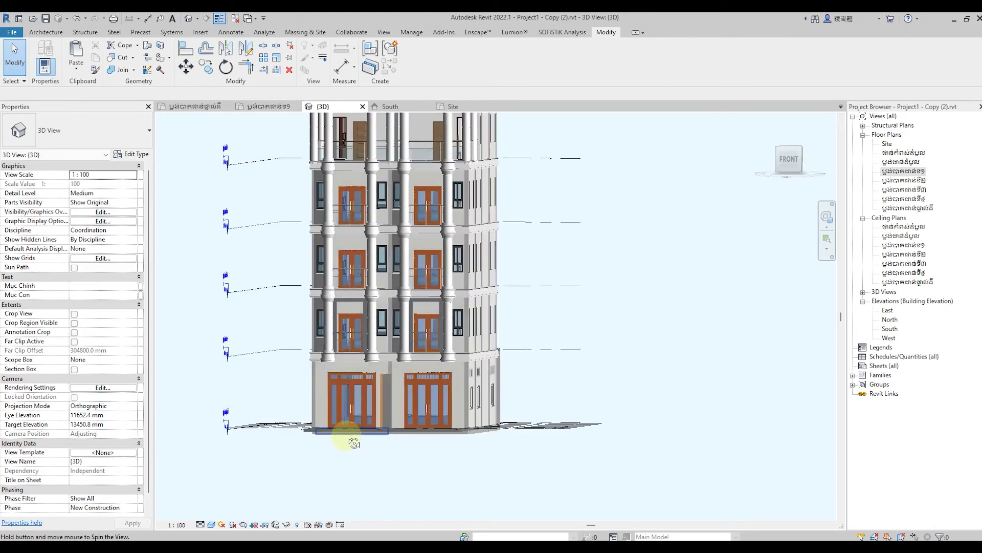
double_click(890, 329)
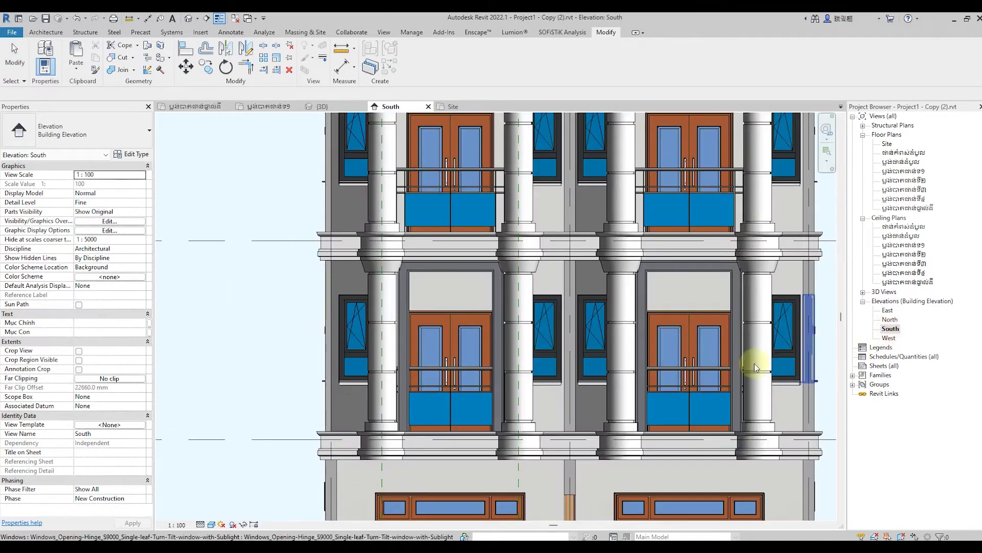
Select both balcony door frames on the South elevation and copy them to the clipboard
scroll(616, 384, down, 1)
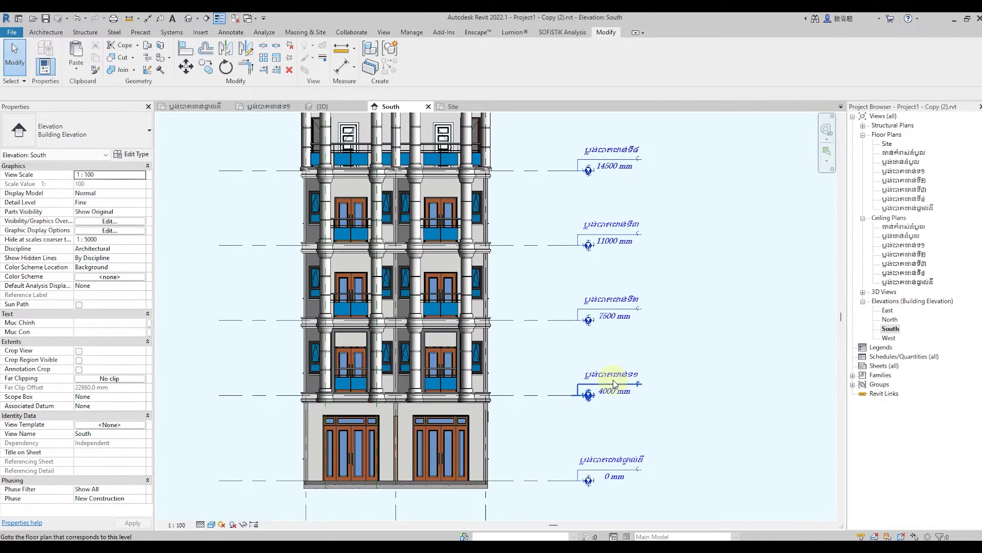
scroll(614, 384, down, 1)
scroll(437, 347, up, 2)
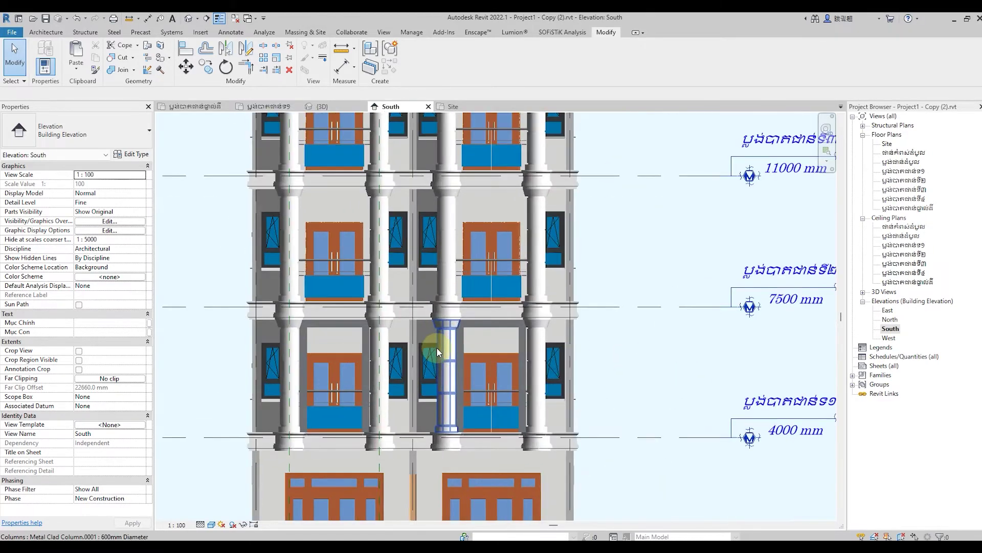
click(343, 331)
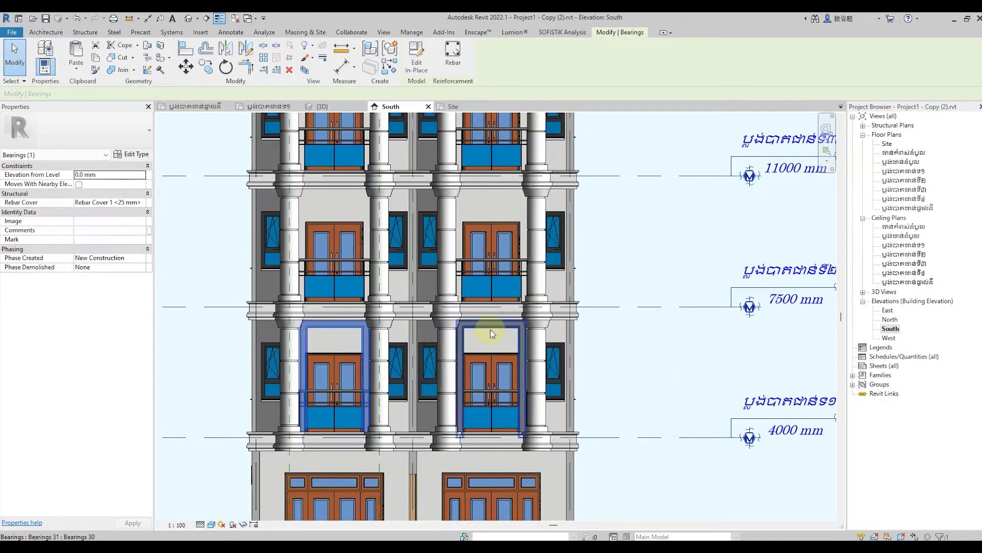
ctrl+click(357, 203)
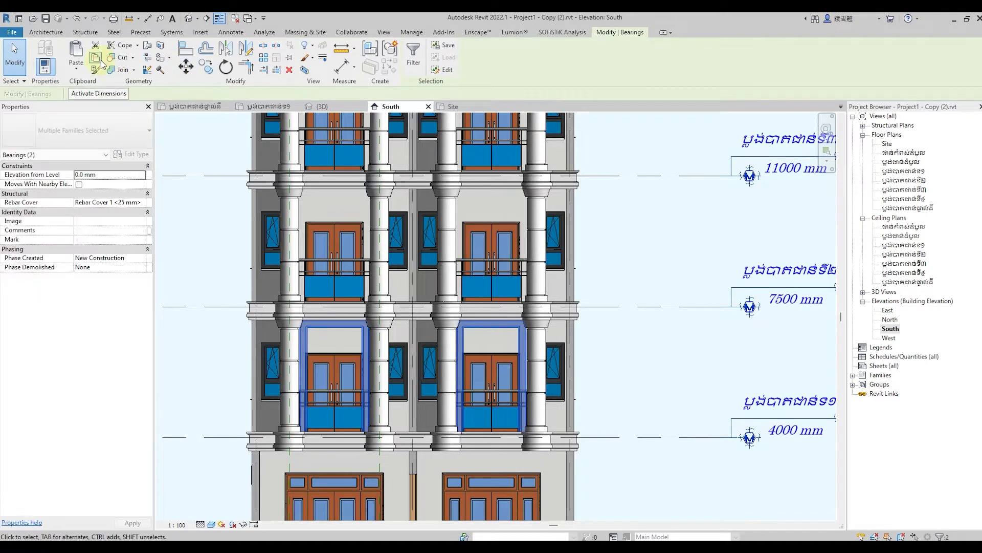
click(76, 69)
Paste the frames aligned to the second, fourth, fifth and sixth levels
click(123, 102)
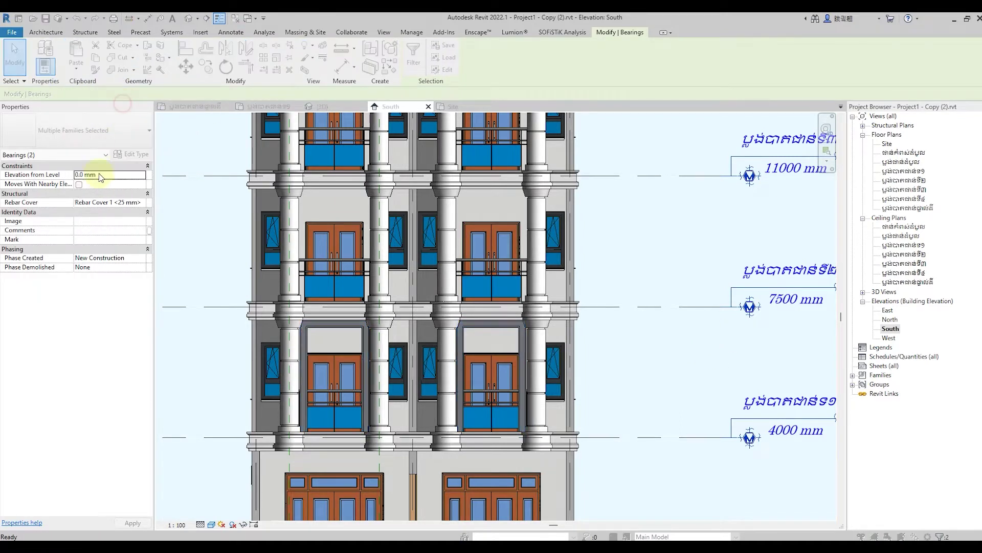
click(466, 233)
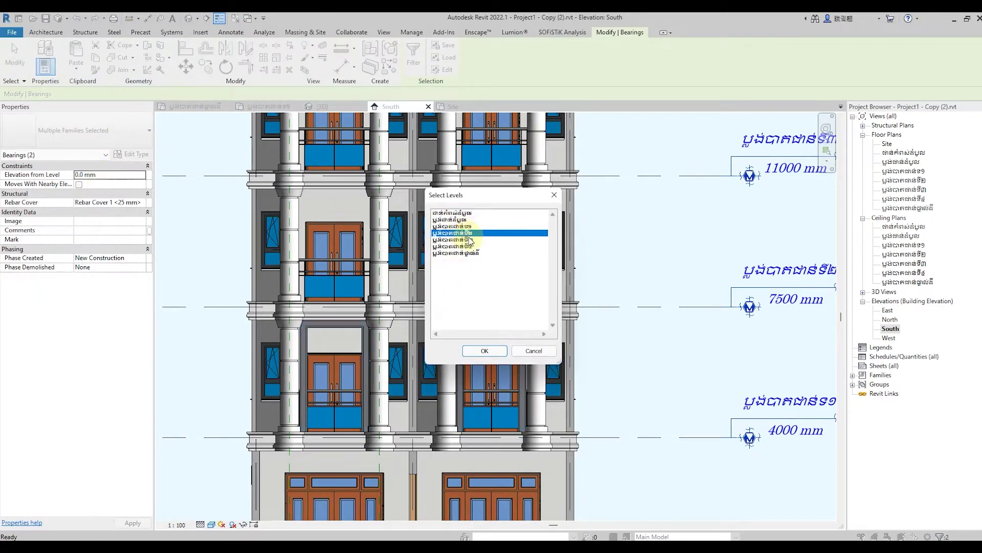
shift+click(466, 246)
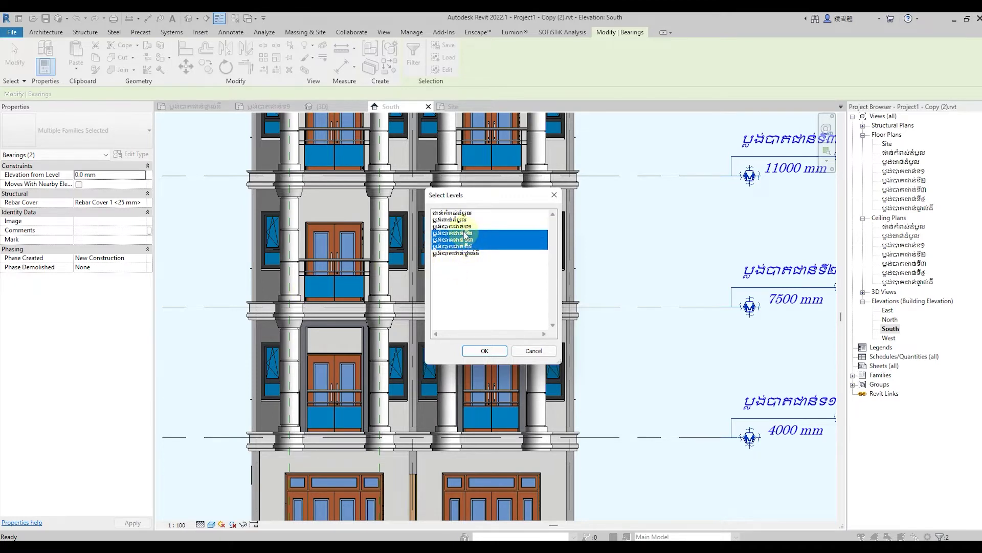
ctrl+click(457, 219)
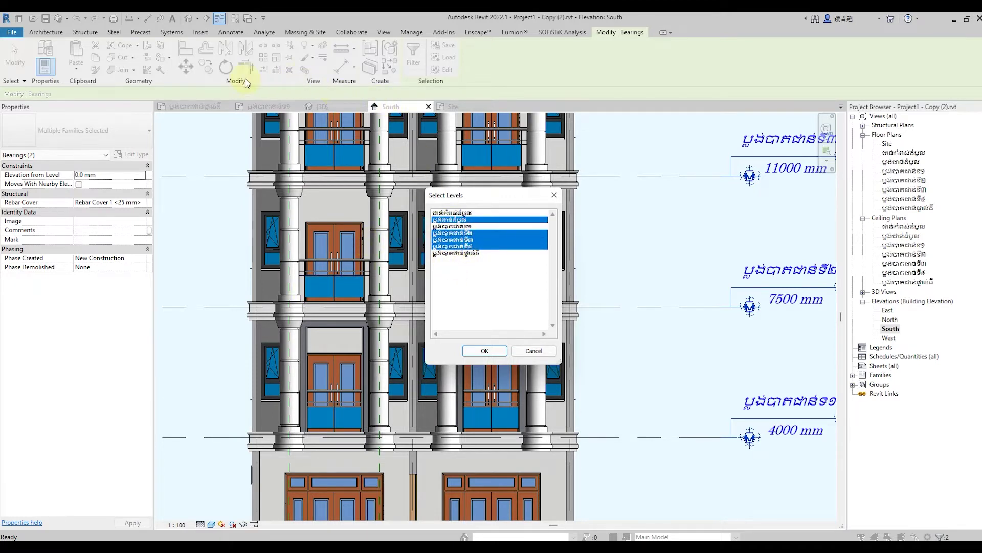
click(484, 351)
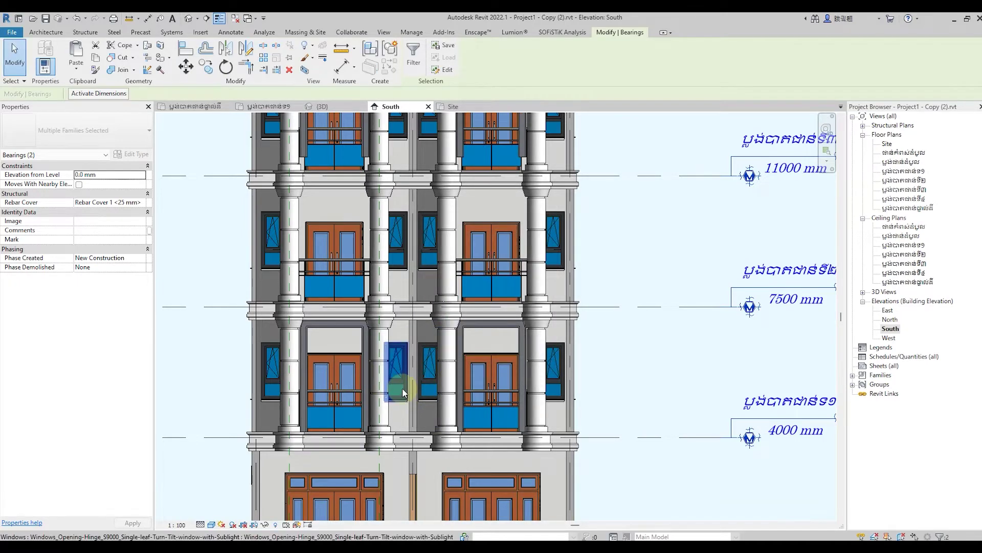
scroll(402, 388, down, 2)
scroll(402, 388, down, 2)
scroll(412, 382, down, 1)
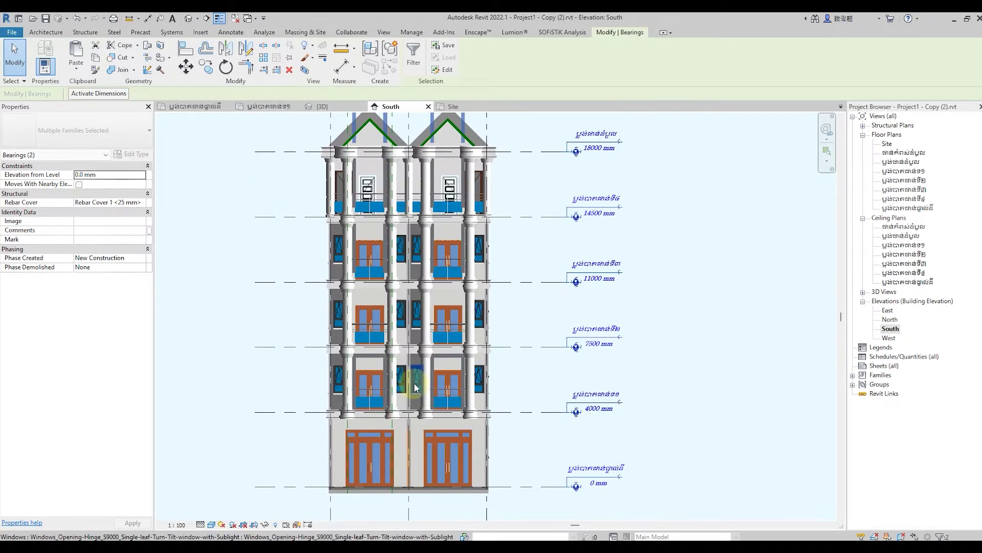
scroll(520, 351, down, 1)
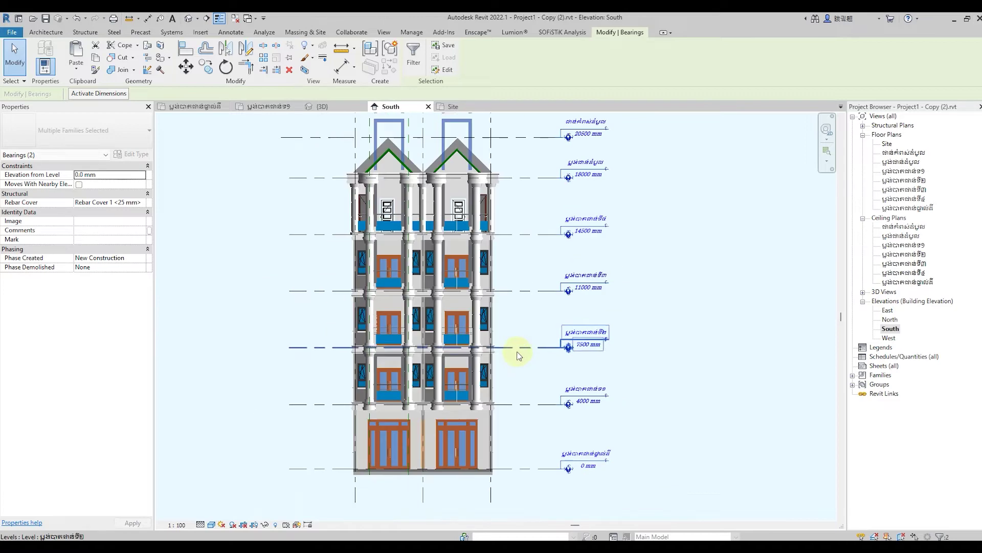
scroll(648, 284, up, 1)
click(647, 284)
scroll(353, 379, up, 1)
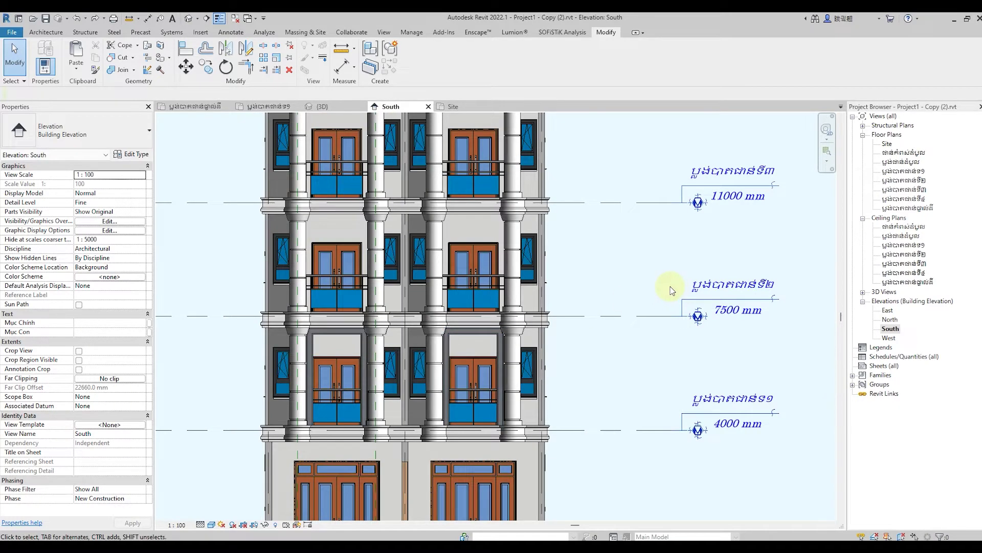
Copy both balcony door frames upward, placing copies one floor up and on the top floor
click(343, 340)
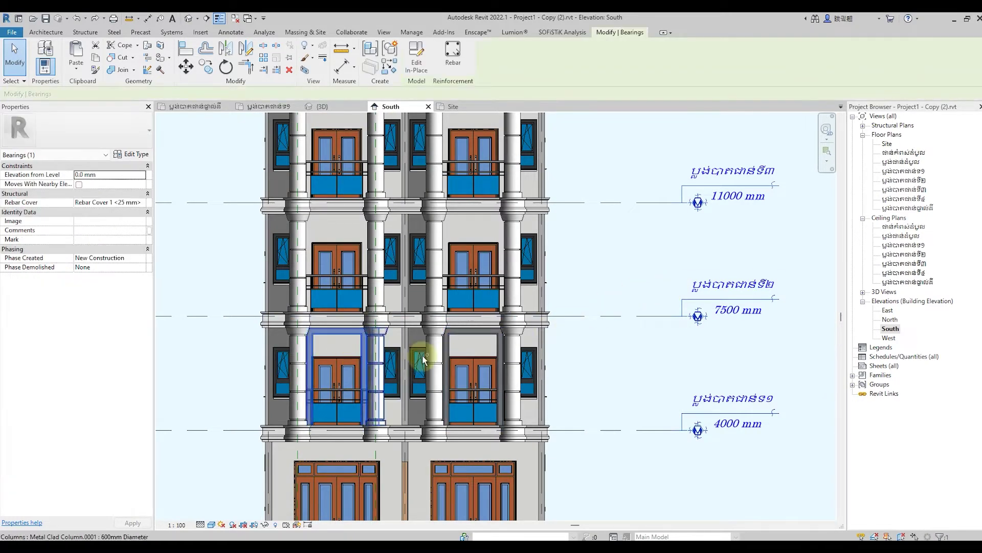
ctrl+click(498, 333)
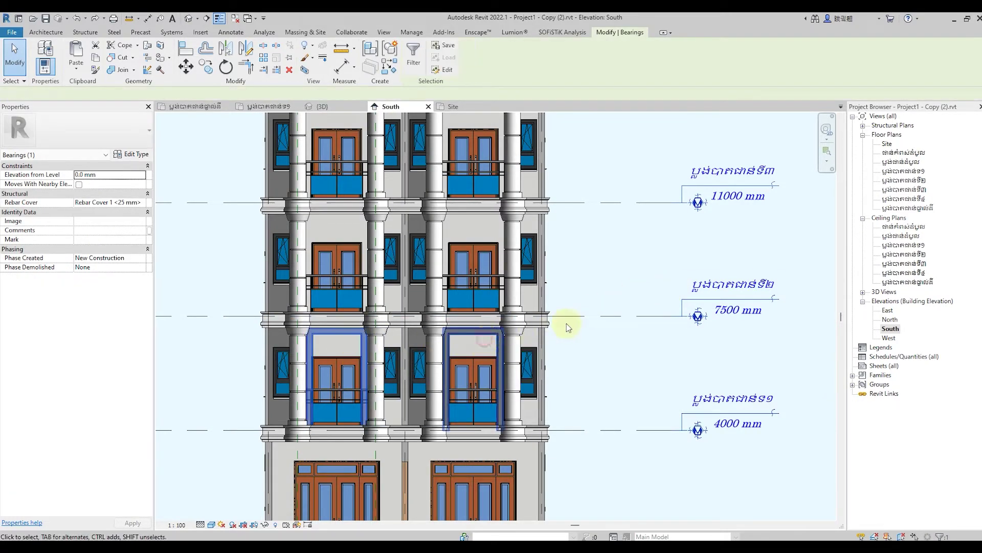
click(206, 67)
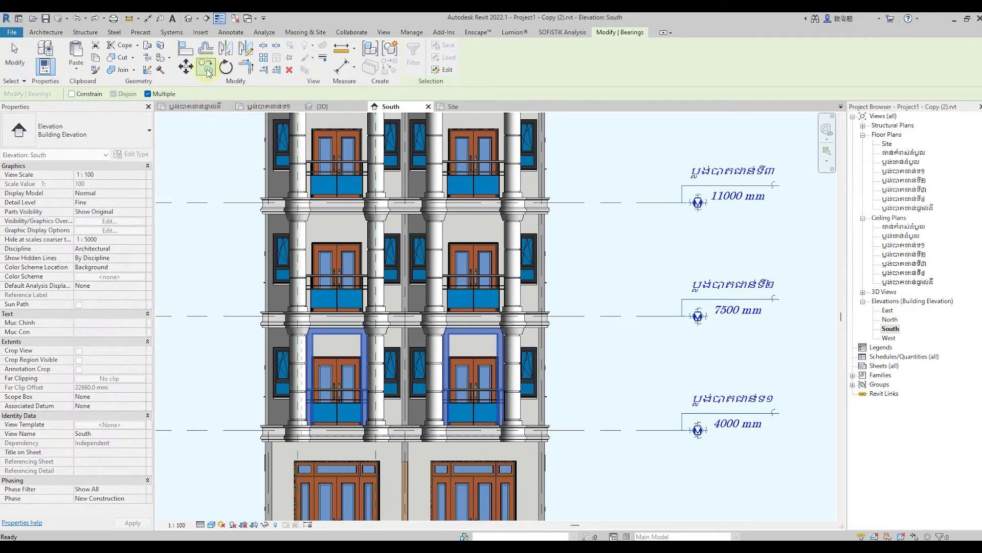
click(595, 316)
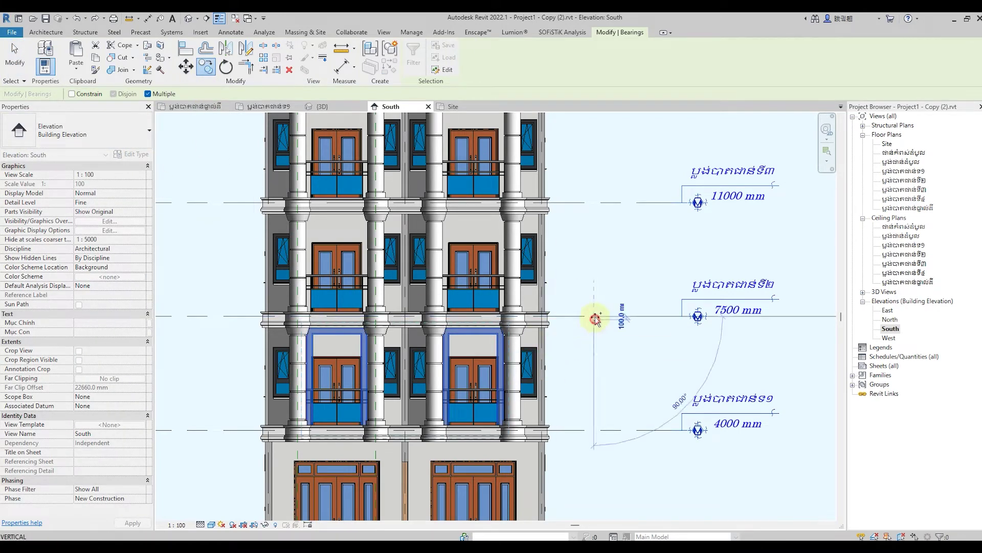
click(594, 204)
scroll(614, 368, down, 2)
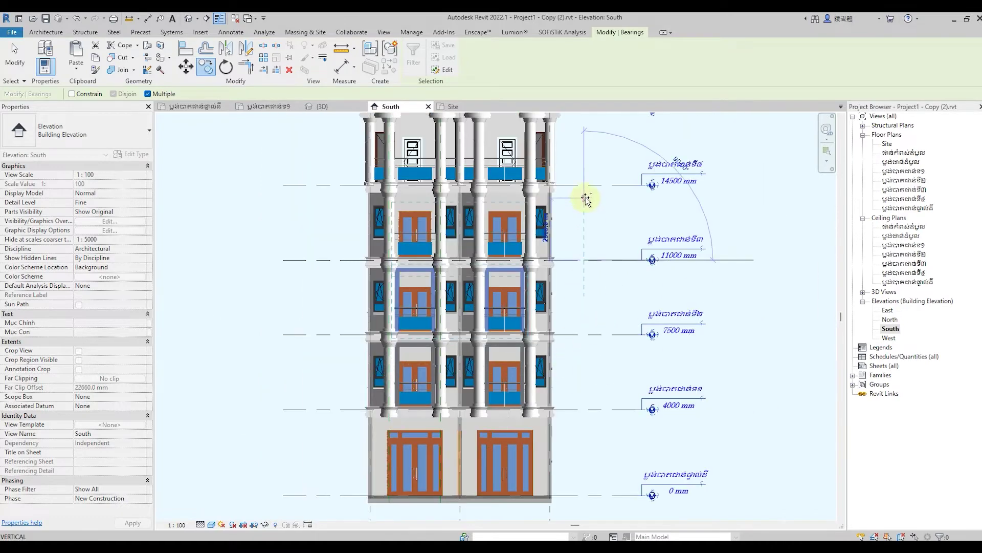
scroll(537, 358, down, 2)
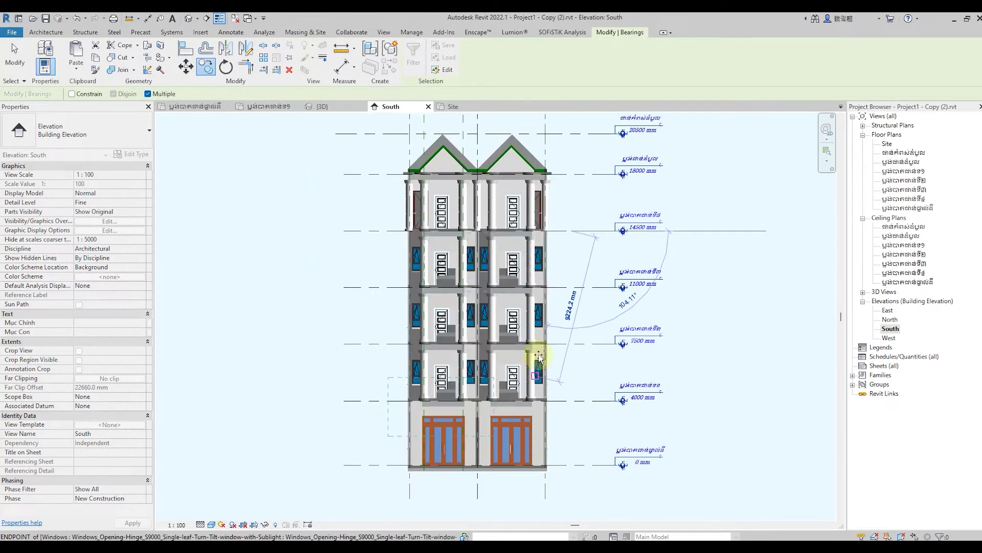
scroll(636, 208, up, 2)
click(567, 163)
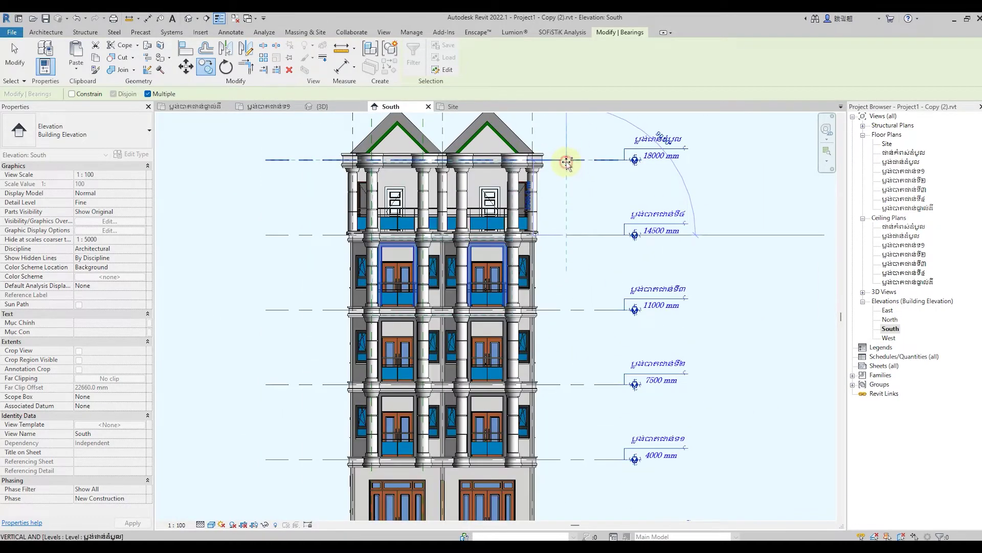
click(18, 58)
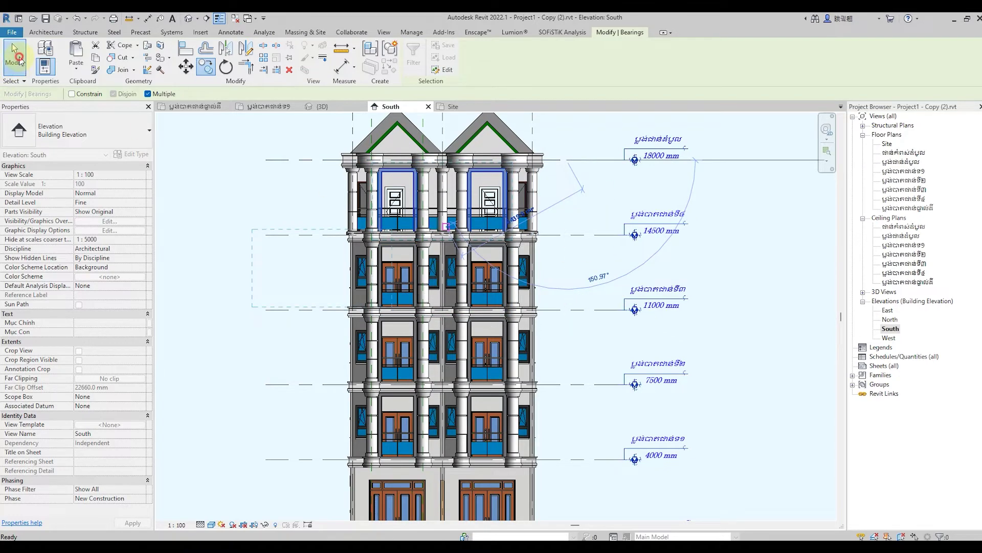
scroll(307, 286, down, 1)
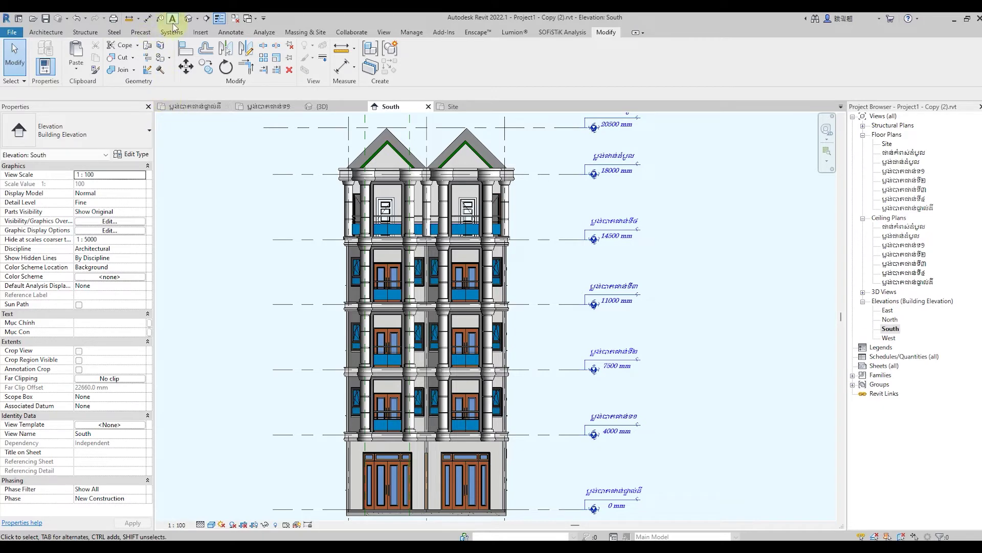
Return to the 3D view and orbit the building from its side to a frontal view
click(188, 19)
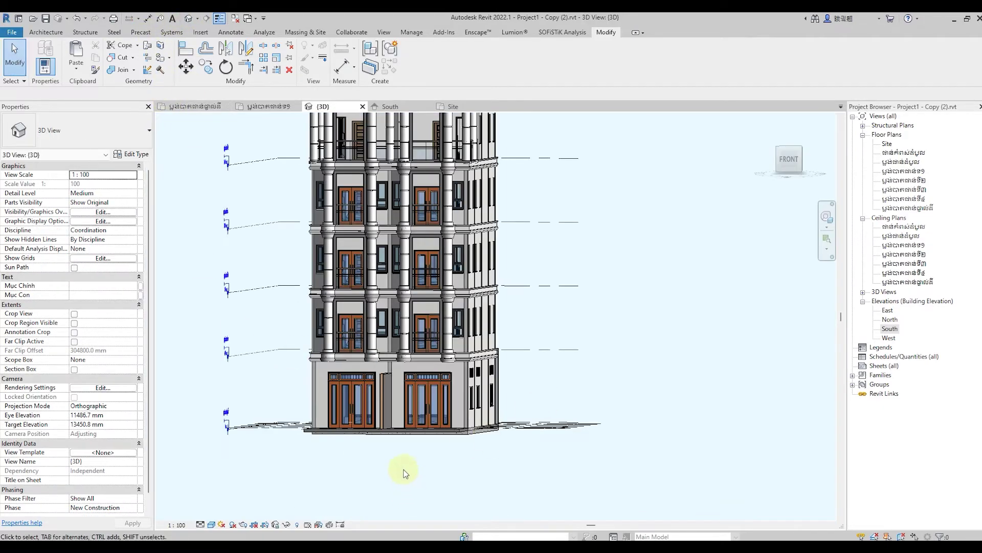
scroll(404, 473, down, 2)
shift+middle_drag(351, 482, 431, 478)
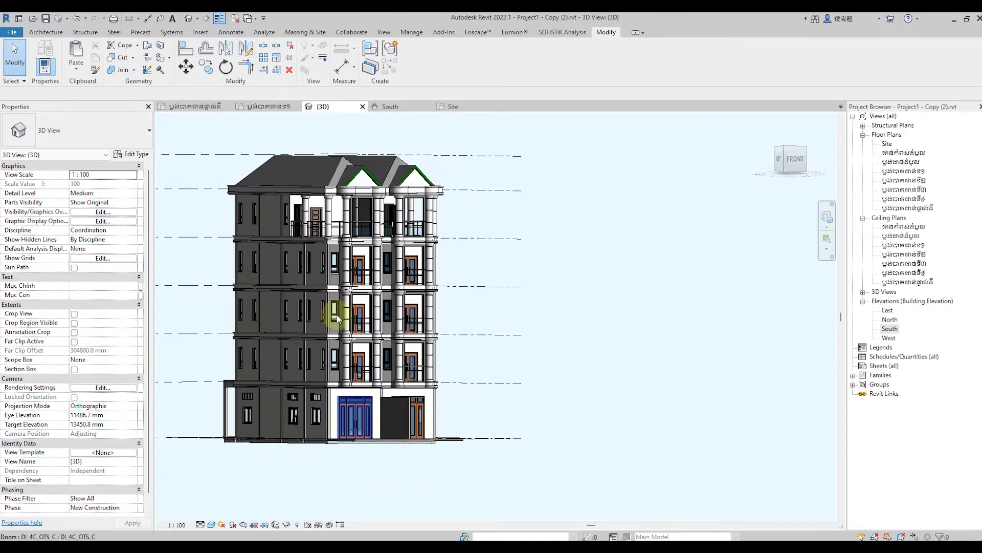
scroll(340, 307, up, 3)
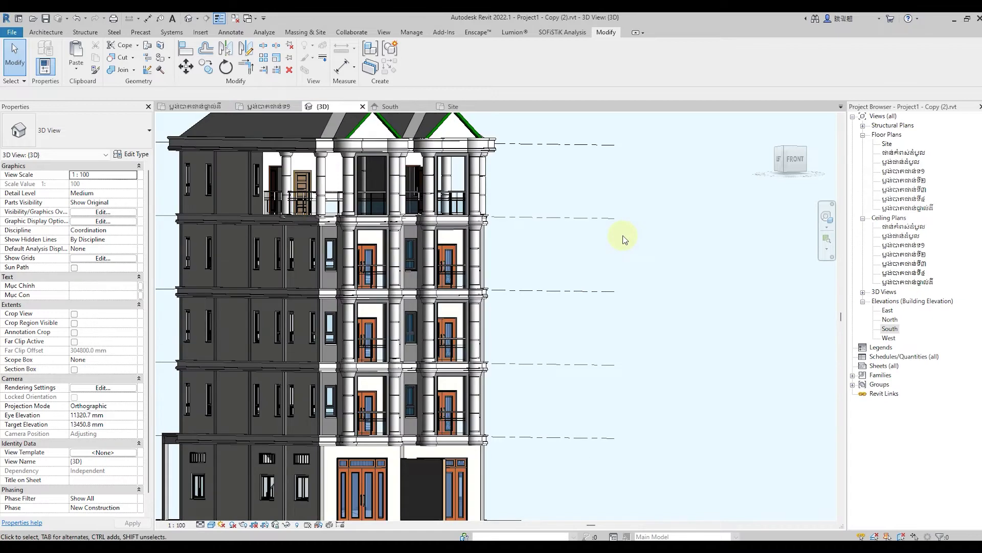
scroll(566, 330, down, 2)
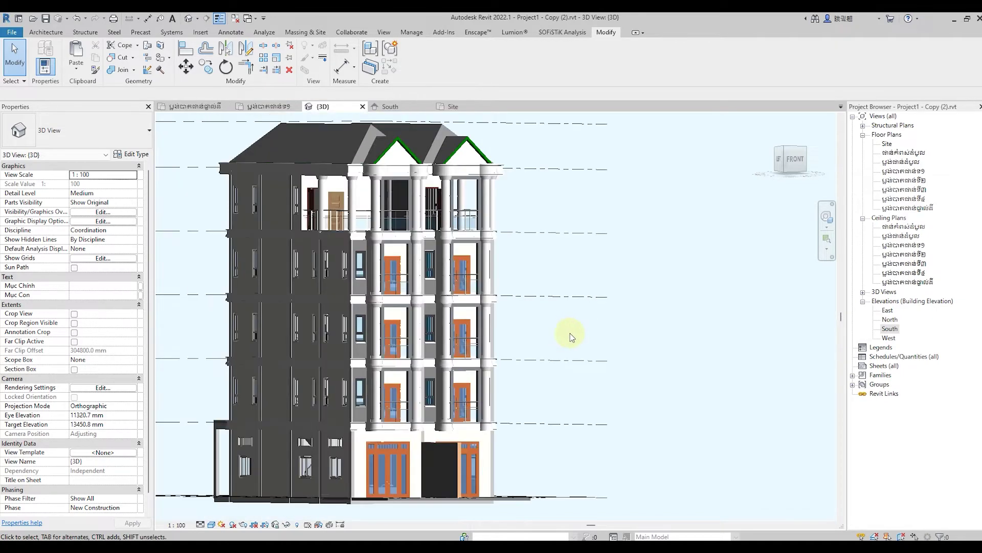
mouse_move(568, 333)
shift+middle_down()
mouse_move(627, 382)
mouse_move(624, 368)
mouse_move(537, 377)
mouse_move(391, 410)
shift+middle_up()
mouse_move(352, 349)
shift+middle_down()
mouse_move(658, 361)
mouse_move(624, 360)
shift+middle_up()
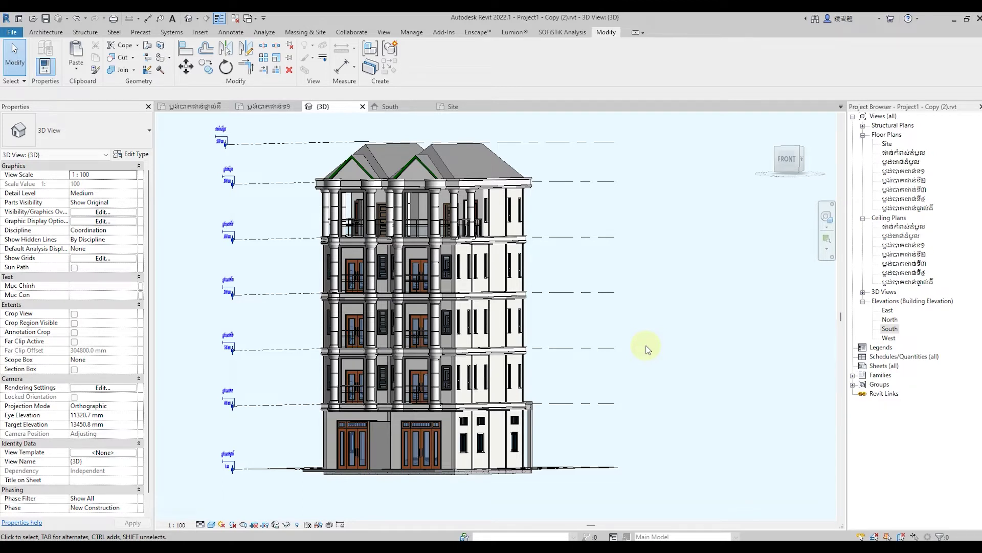
Zoom the 3D view, then pick the floor plan with the balcony railings
scroll(300, 427, up, 1)
scroll(307, 412, up, 2)
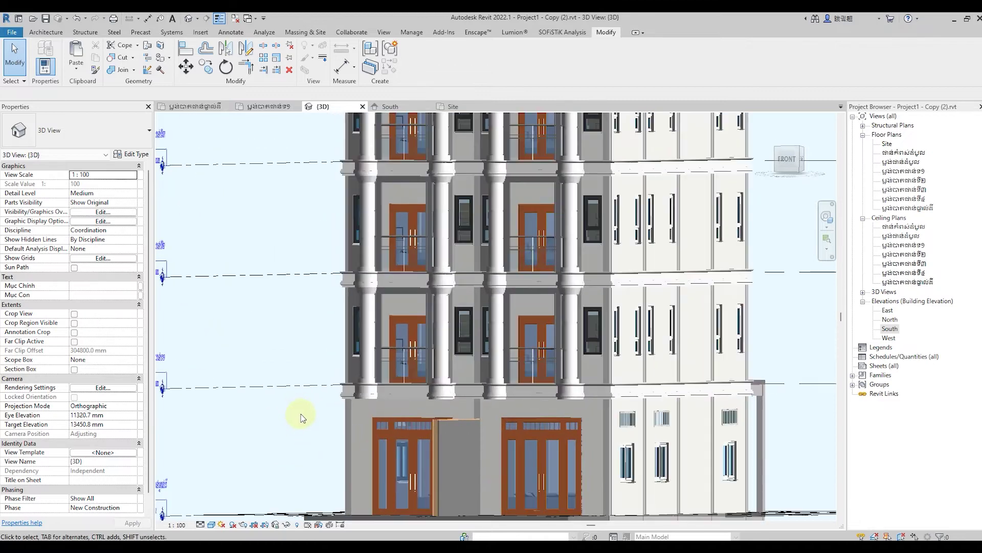
scroll(301, 417, up, 1)
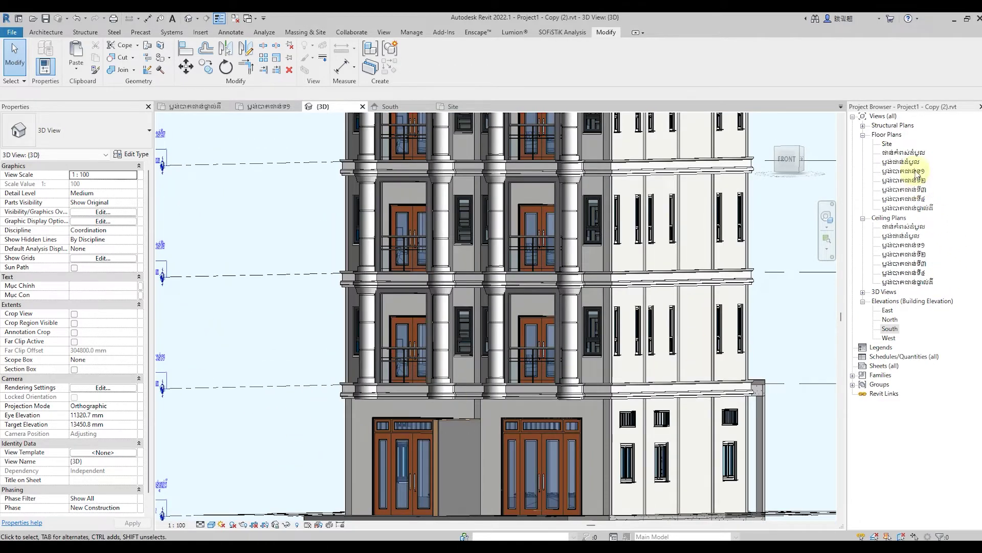
scroll(383, 377, down, 1)
scroll(384, 377, down, 1)
scroll(384, 377, down, 1)
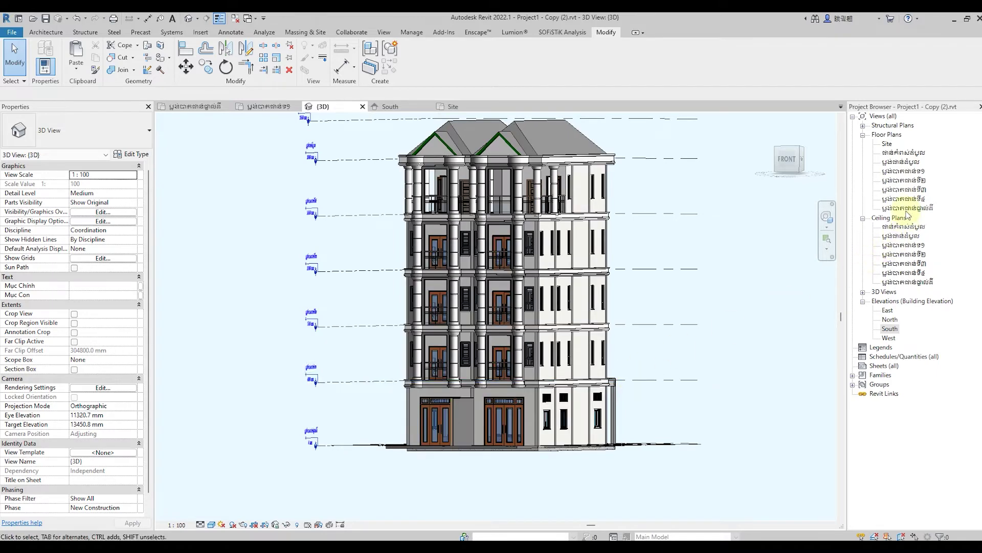
click(909, 172)
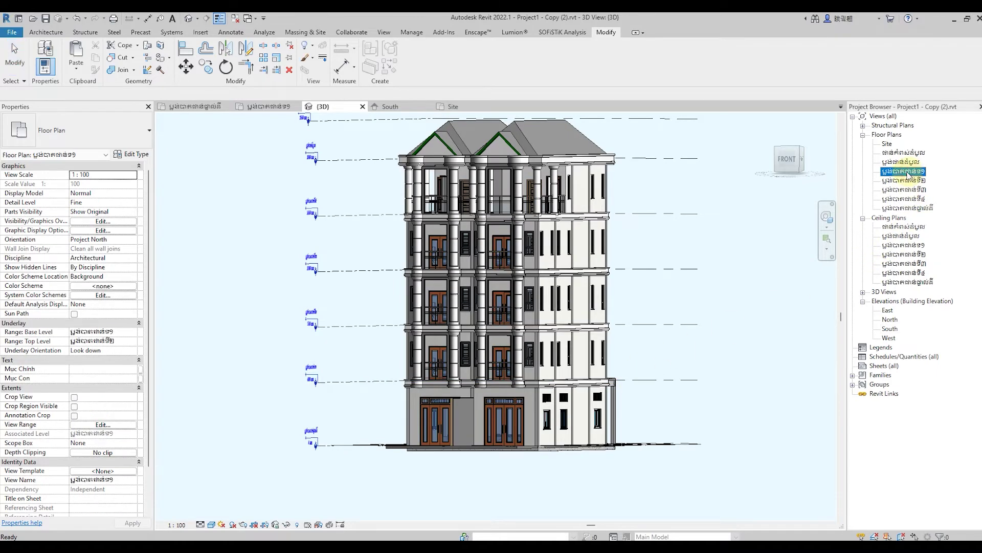
Open the floor plan and shorten the first glass railing's path to 1467 mm
double_click(904, 171)
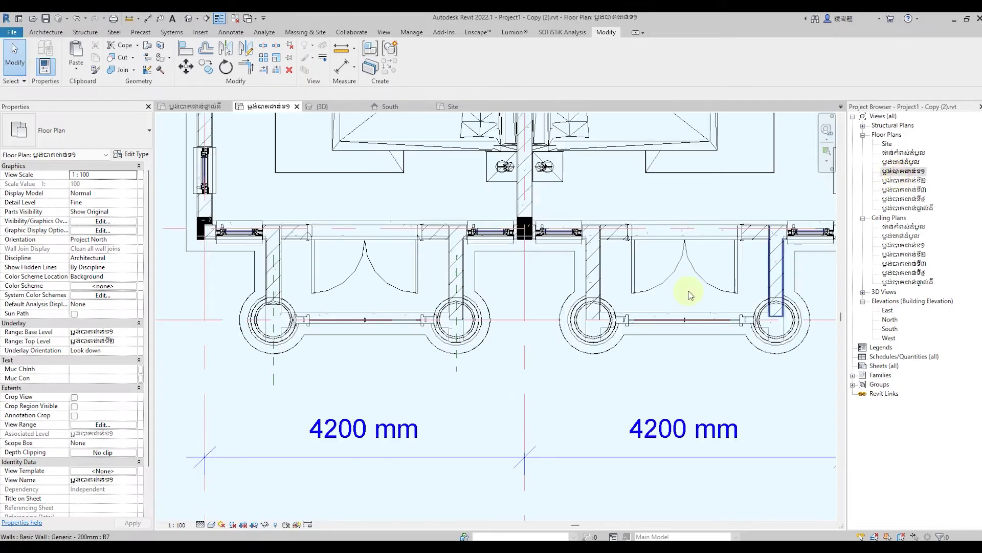
scroll(199, 317, up, 3)
scroll(307, 330, up, 2)
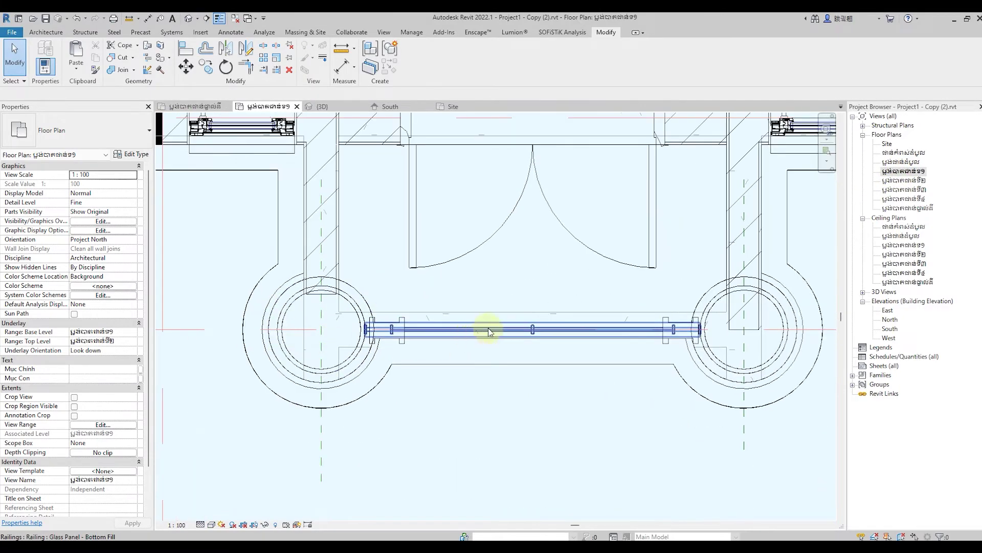
click(532, 329)
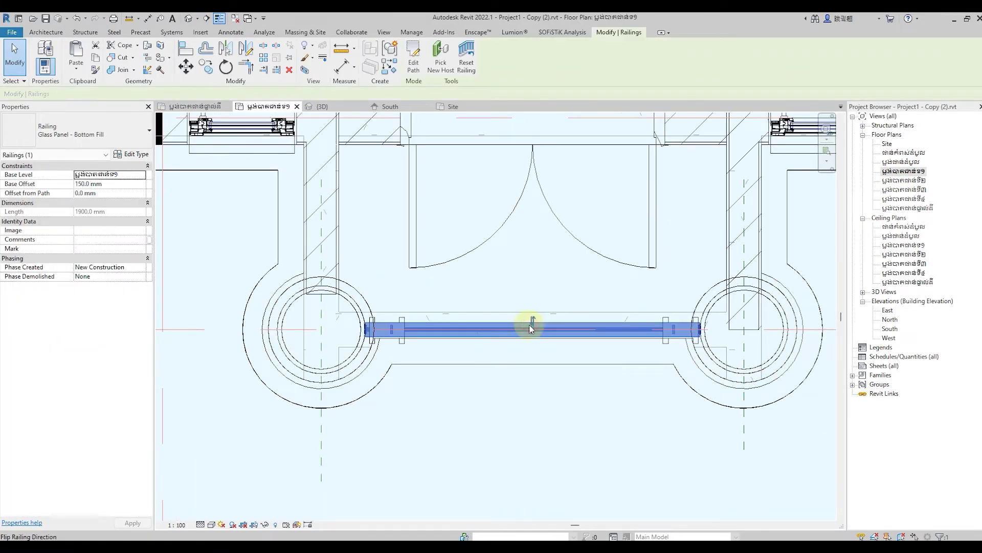
click(414, 59)
scroll(435, 307, up, 1)
click(412, 334)
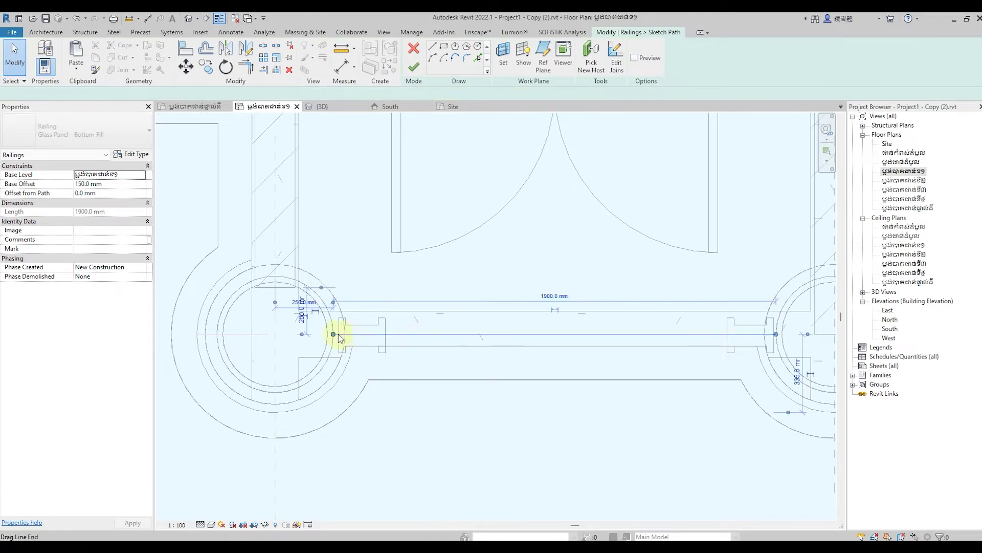
key(Escape)
scroll(247, 355, down, 2)
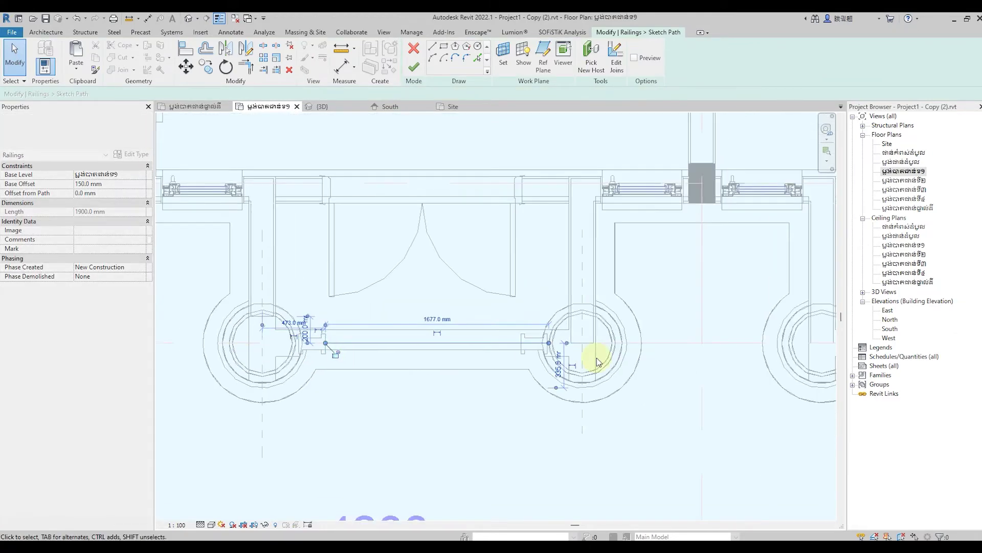
scroll(658, 358, up, 2)
click(503, 333)
drag(503, 334, 447, 333)
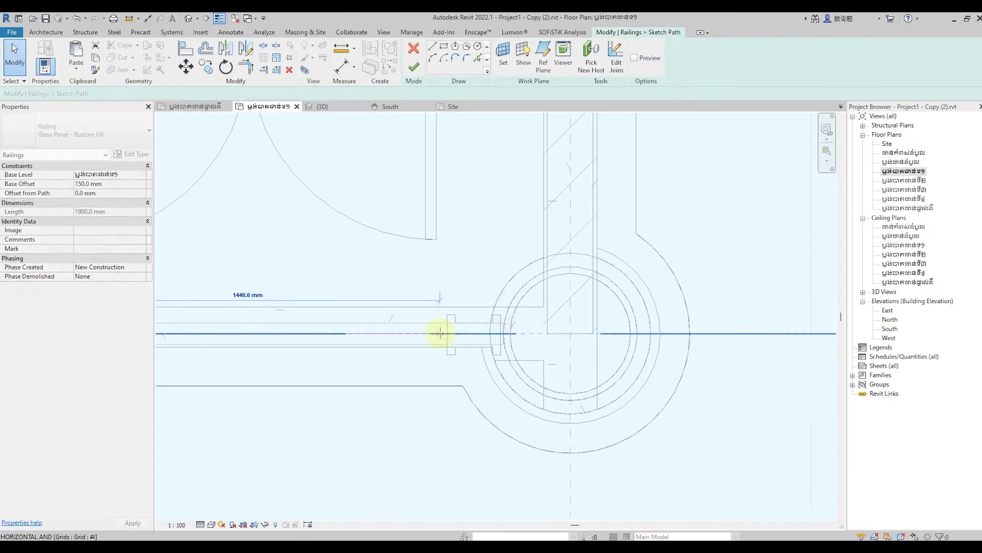
click(414, 66)
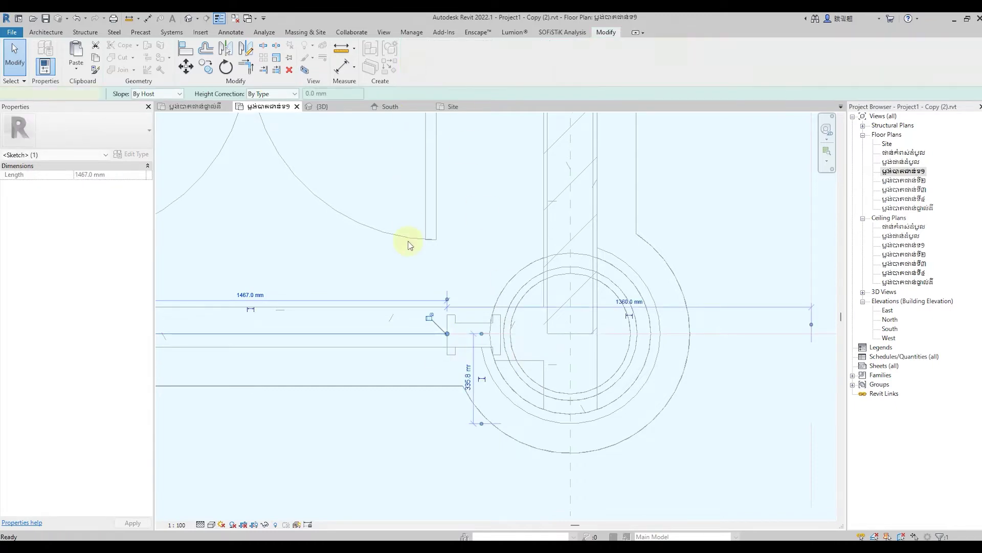
Shorten the second railing's path by pulling both ends inward to 1467 mm
scroll(324, 337, down, 3)
scroll(560, 362, down, 2)
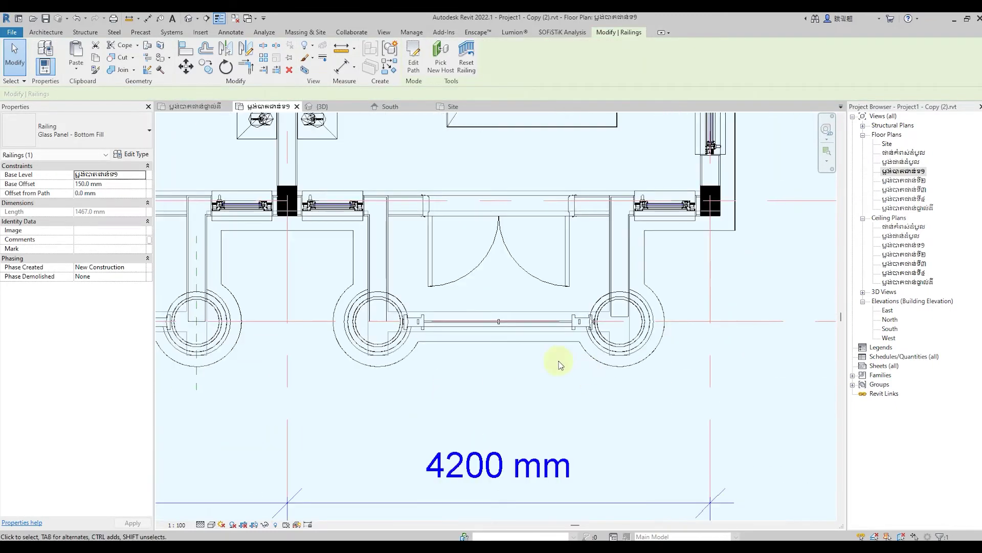
scroll(384, 322, up, 3)
click(395, 313)
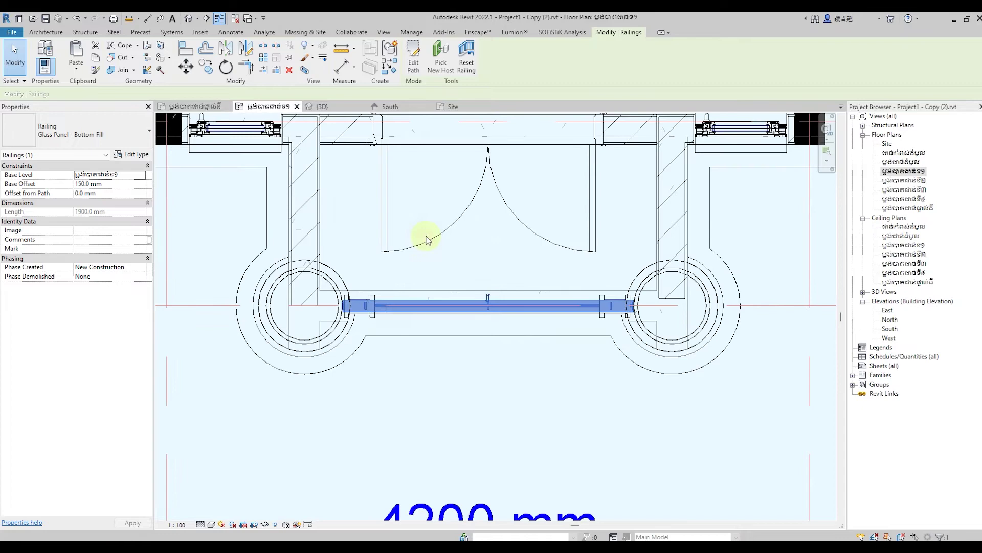
click(414, 70)
scroll(416, 267, up, 1)
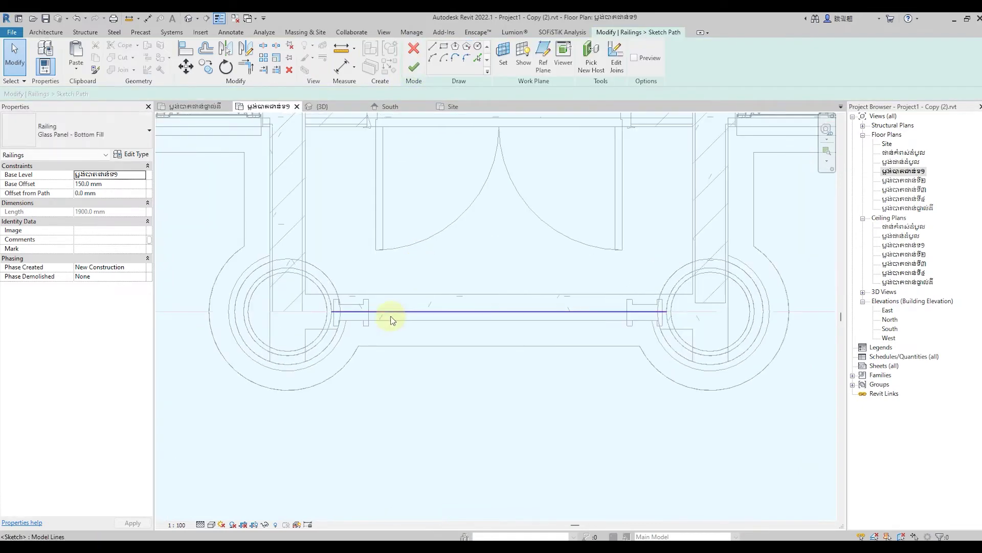
drag(332, 311, 368, 311)
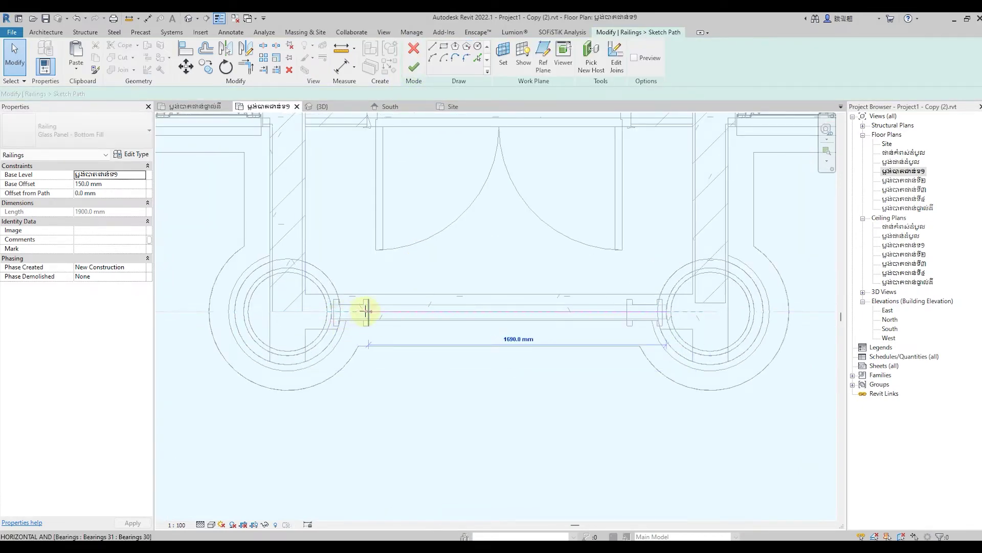
scroll(512, 333, up, 1)
scroll(603, 307, up, 1)
drag(603, 310, 551, 309)
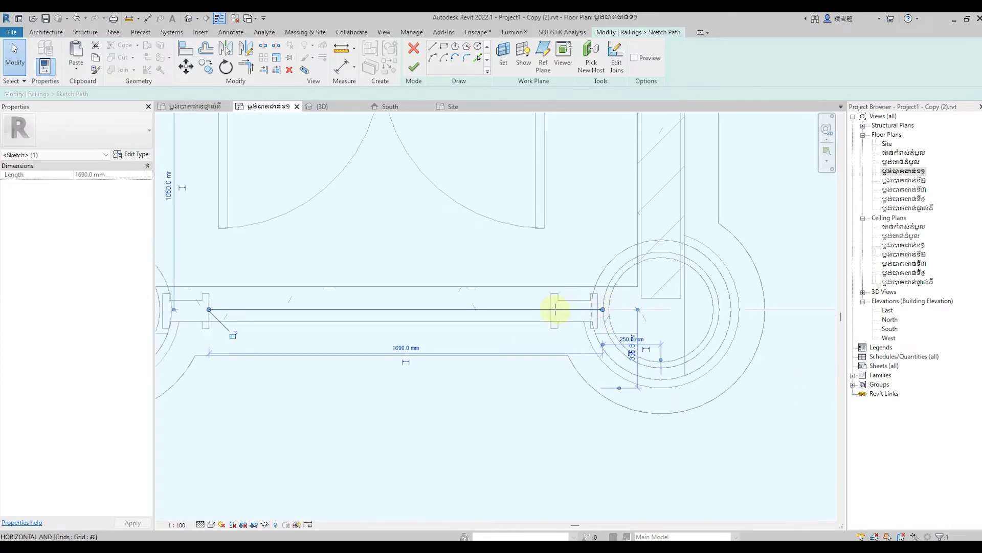
click(414, 67)
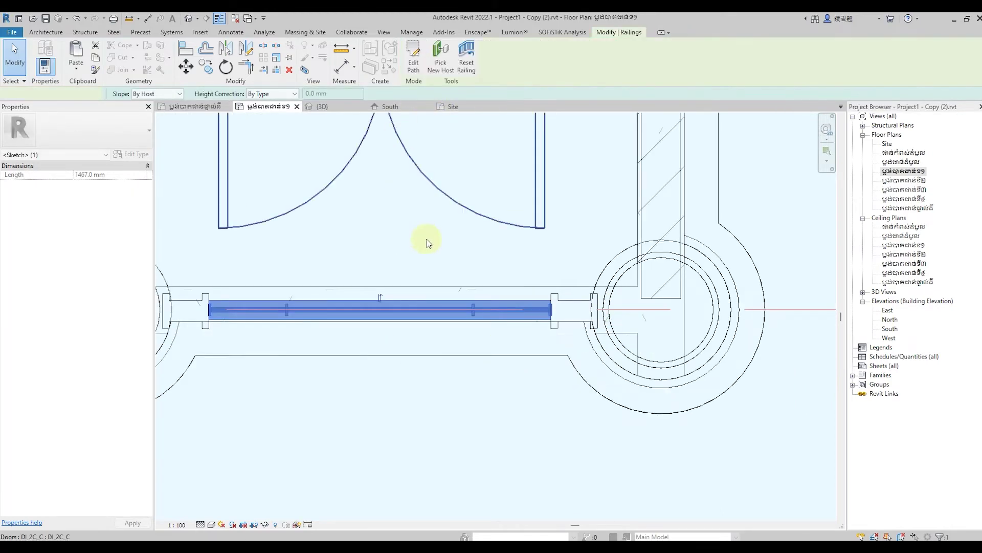
click(538, 284)
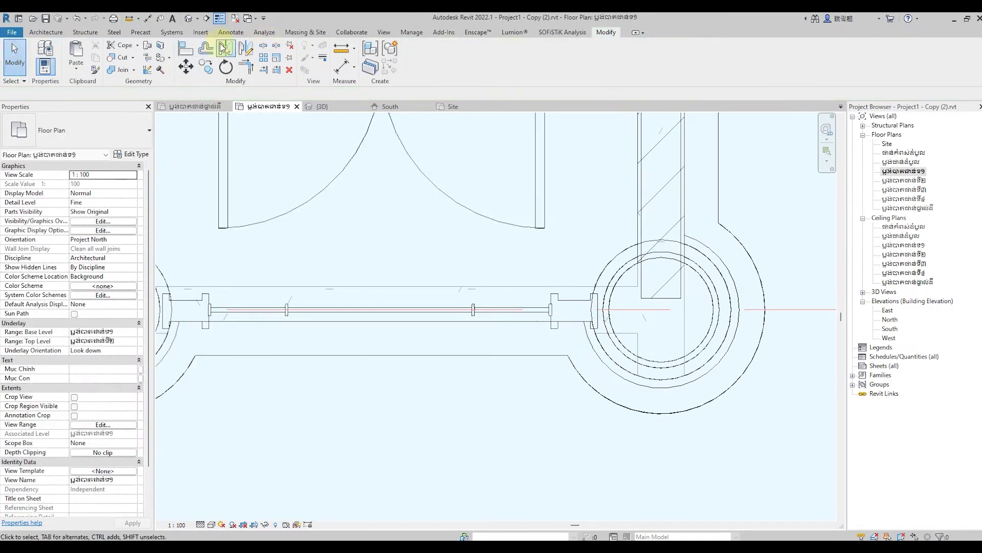
Return to the 3D view and zoom in and out over the building facade
click(189, 20)
scroll(347, 415, up, 2)
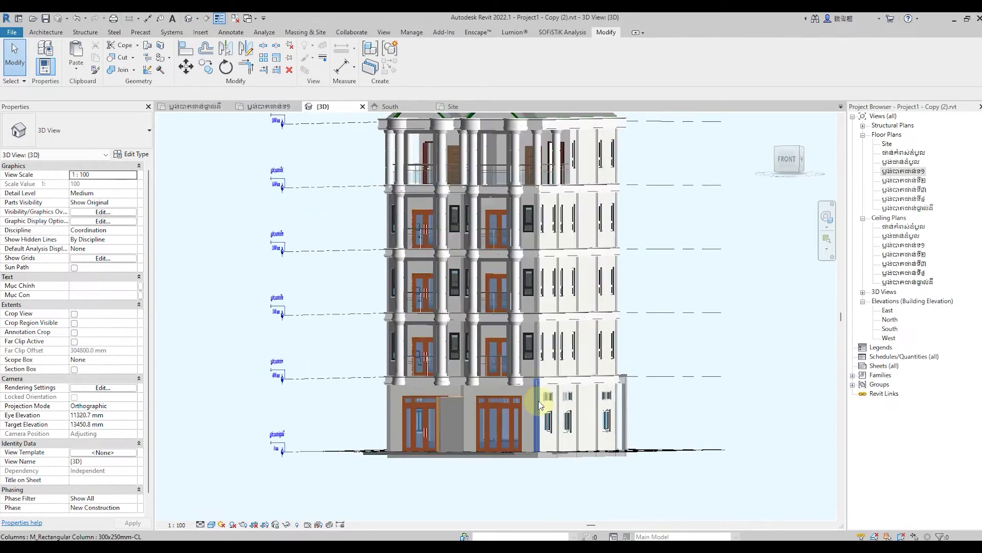
scroll(488, 403, up, 2)
scroll(320, 409, up, 2)
scroll(319, 409, up, 1)
scroll(320, 410, up, 1)
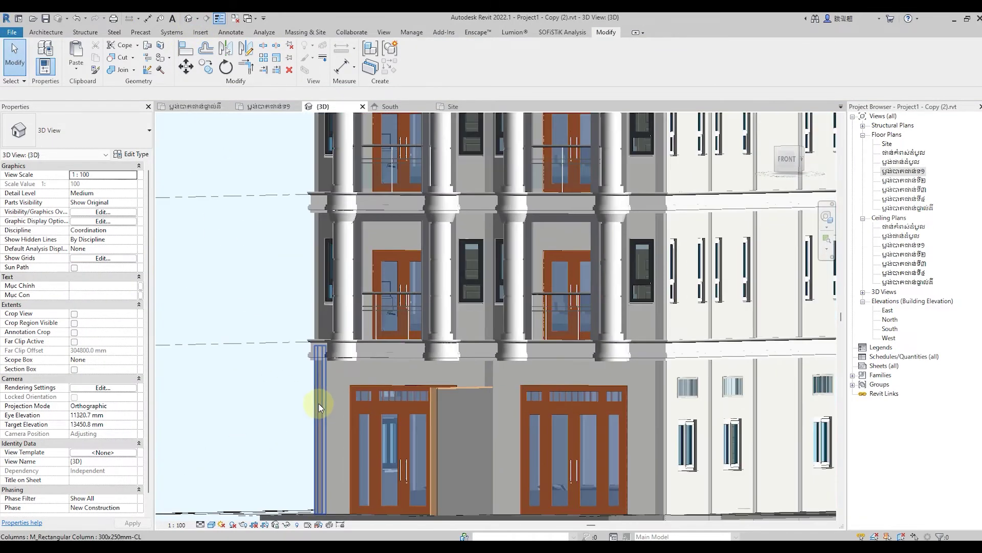
scroll(318, 408, up, 1)
scroll(307, 368, up, 3)
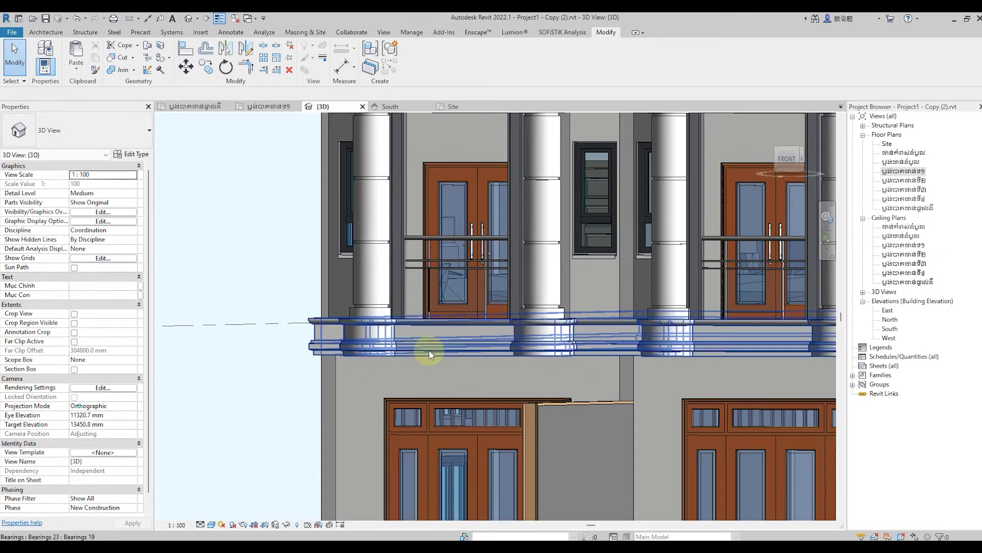
scroll(428, 346, down, 2)
scroll(266, 402, down, 1)
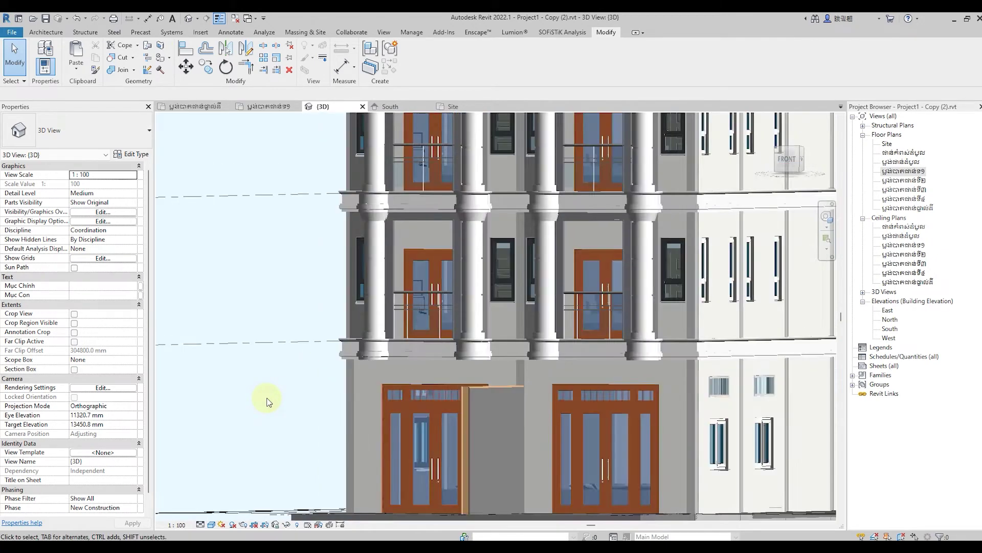
scroll(265, 399, down, 1)
scroll(264, 398, down, 1)
scroll(275, 403, down, 1)
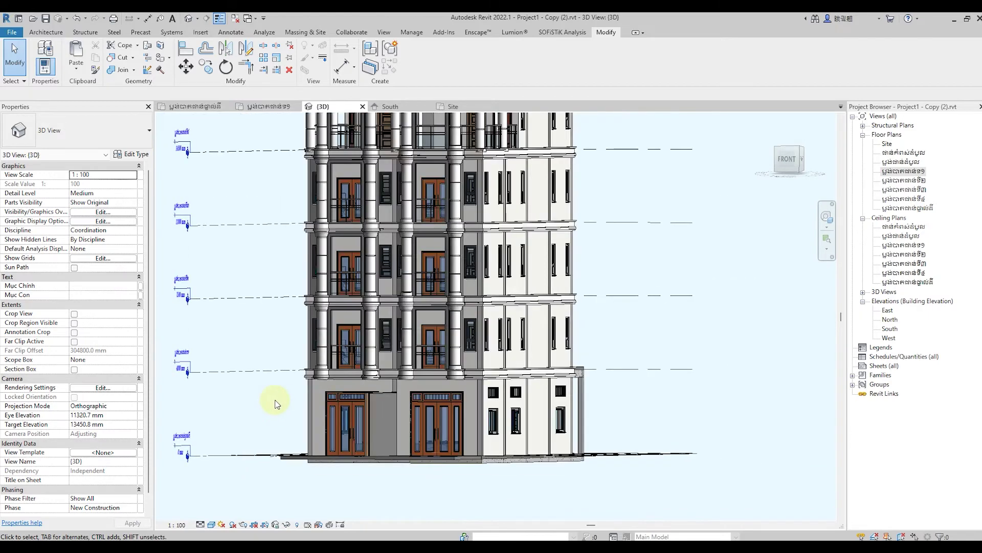
scroll(275, 403, down, 1)
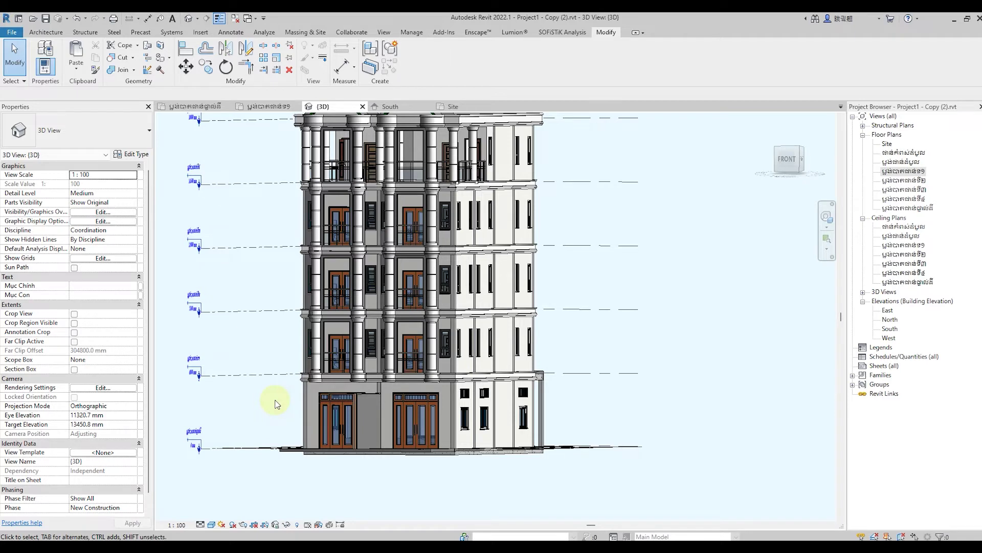
scroll(639, 414, down, 1)
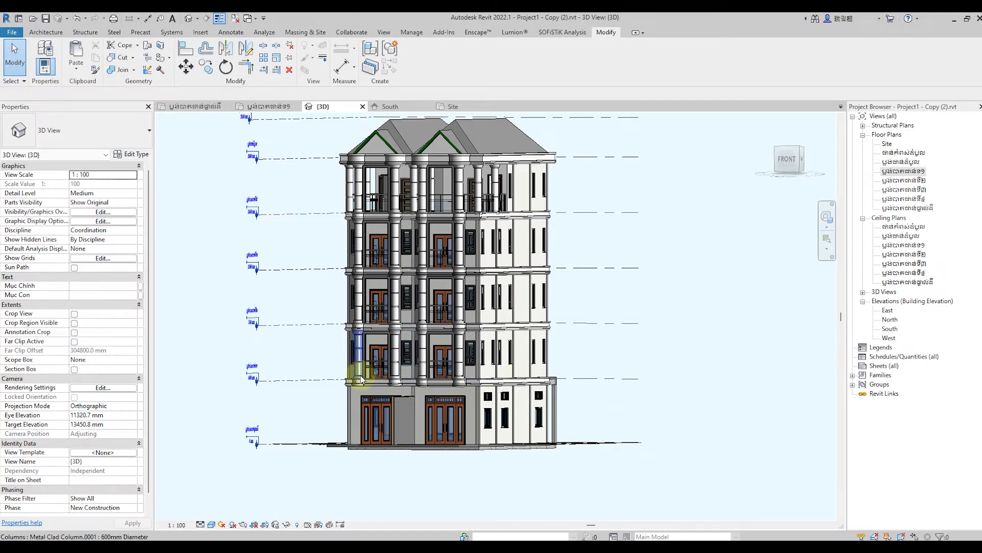
Orbit the building from several angles to check the railings between the columns
scroll(337, 392, up, 1)
scroll(560, 395, down, 1)
mouse_move(682, 394)
shift+middle_down()
mouse_move(690, 384)
mouse_move(725, 384)
shift+middle_up()
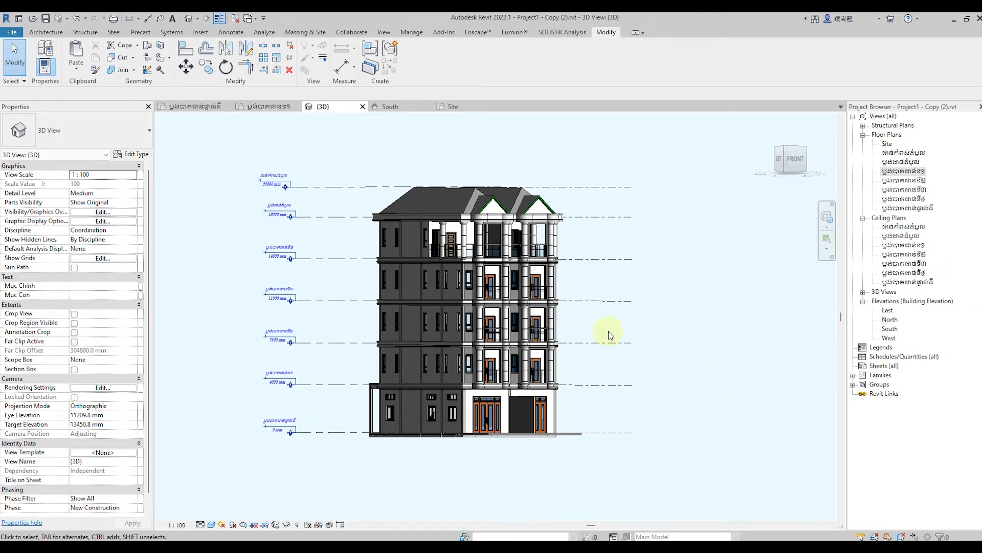
scroll(609, 336, up, 1)
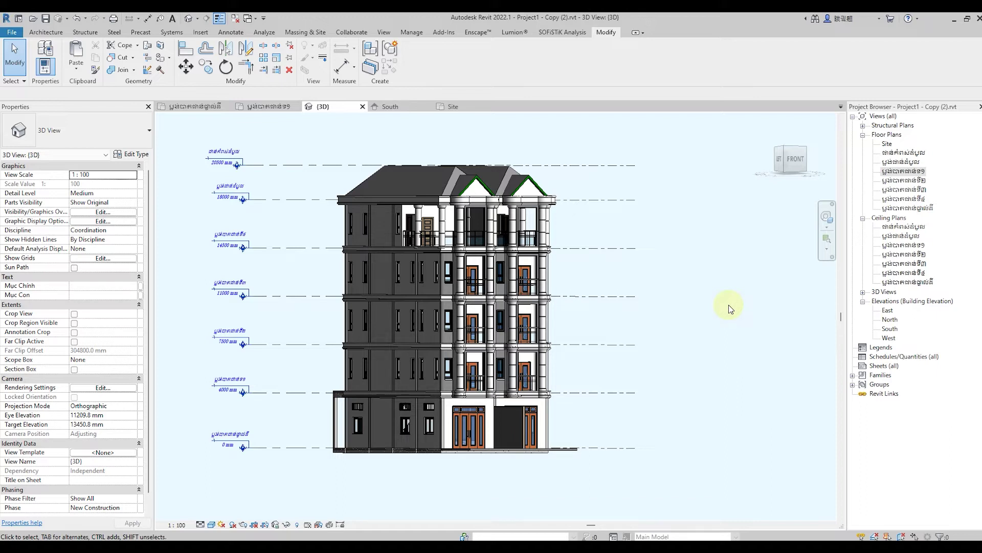
mouse_move(772, 346)
shift+middle_down()
mouse_move(693, 339)
mouse_move(752, 369)
mouse_move(739, 384)
mouse_move(781, 360)
shift+middle_up()
scroll(780, 360, up, 2)
mouse_move(787, 354)
shift+middle_down()
mouse_move(772, 347)
mouse_move(795, 336)
shift+middle_up()
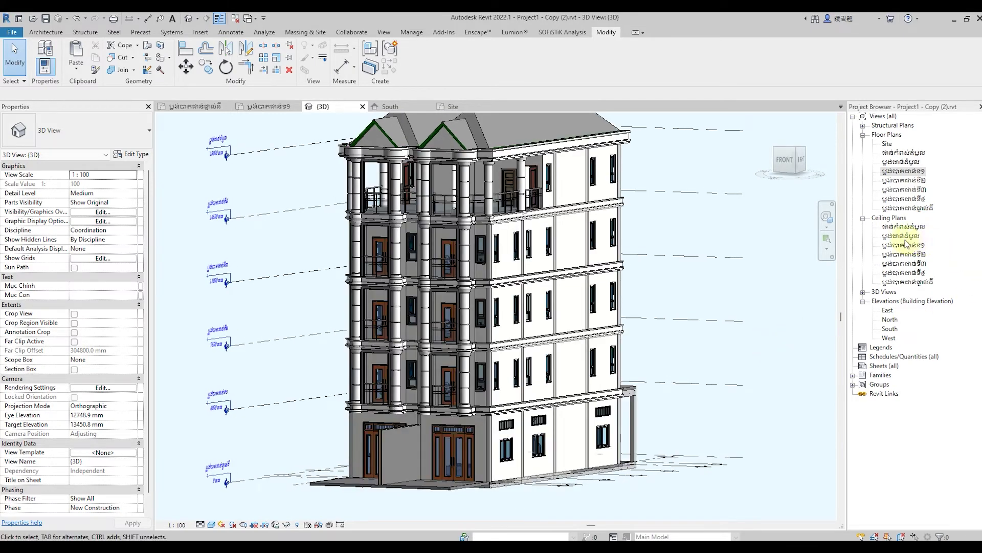
On the second-floor plan, shorten the left balcony glass railing path to 1467 mm
double_click(903, 180)
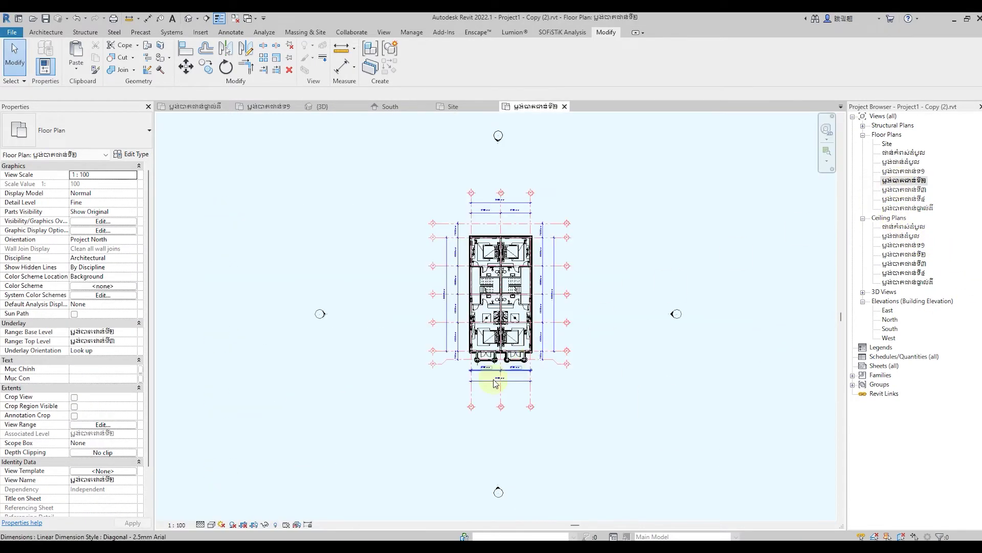
scroll(492, 361, up, 2)
scroll(493, 363, up, 2)
scroll(493, 365, up, 2)
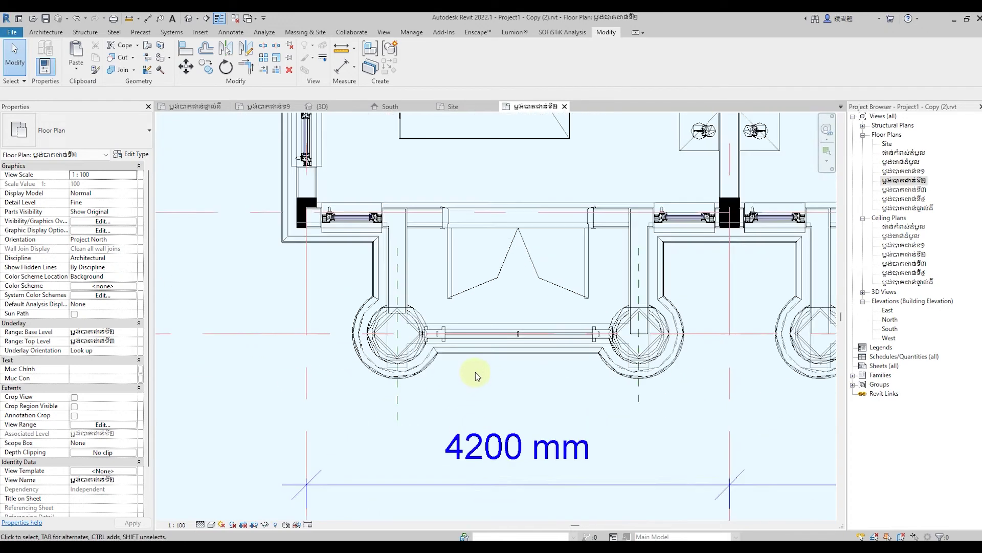
scroll(495, 368, up, 2)
click(523, 321)
scroll(522, 318, up, 1)
scroll(463, 320, up, 2)
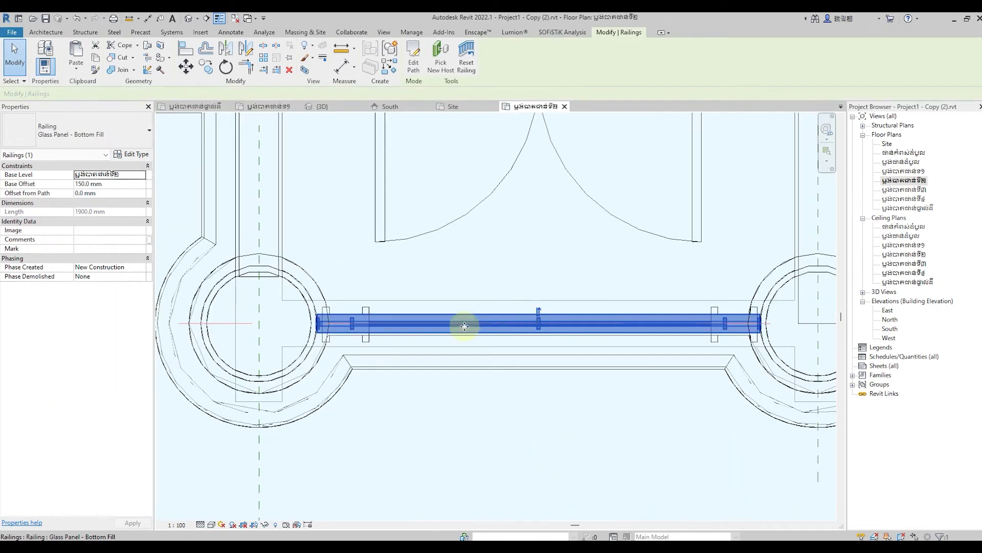
scroll(344, 329, up, 2)
click(413, 58)
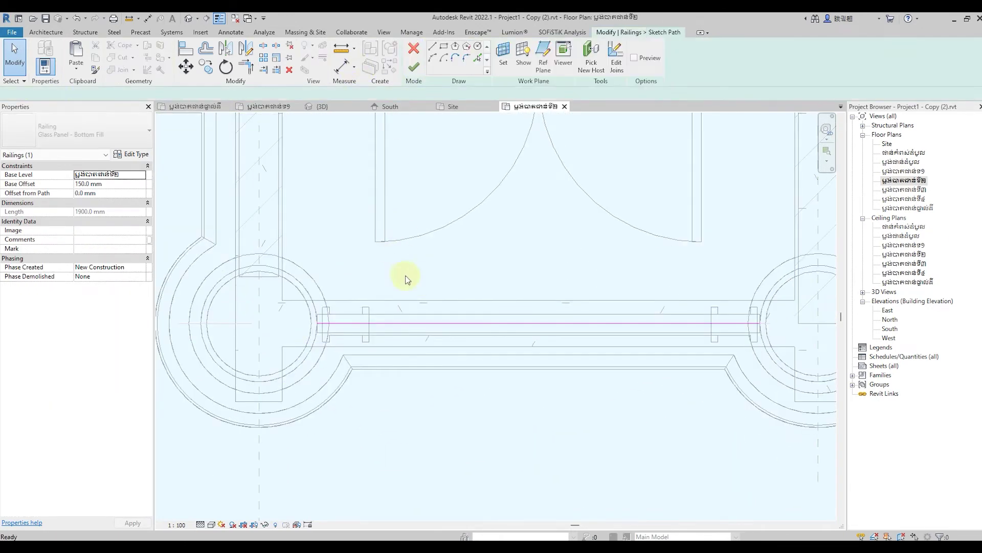
drag(357, 326, 369, 323)
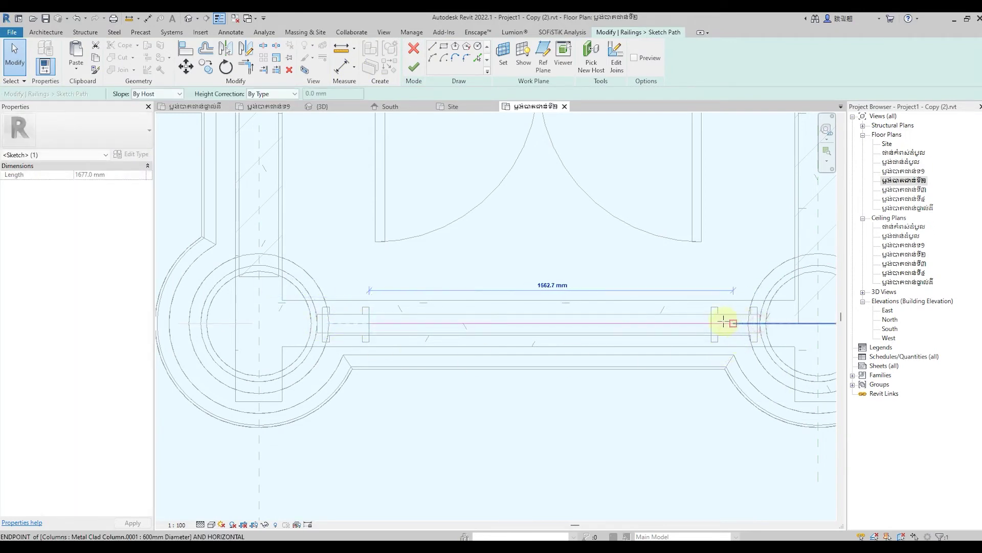
drag(758, 323, 712, 323)
scroll(375, 388, down, 3)
scroll(486, 259, down, 2)
click(414, 66)
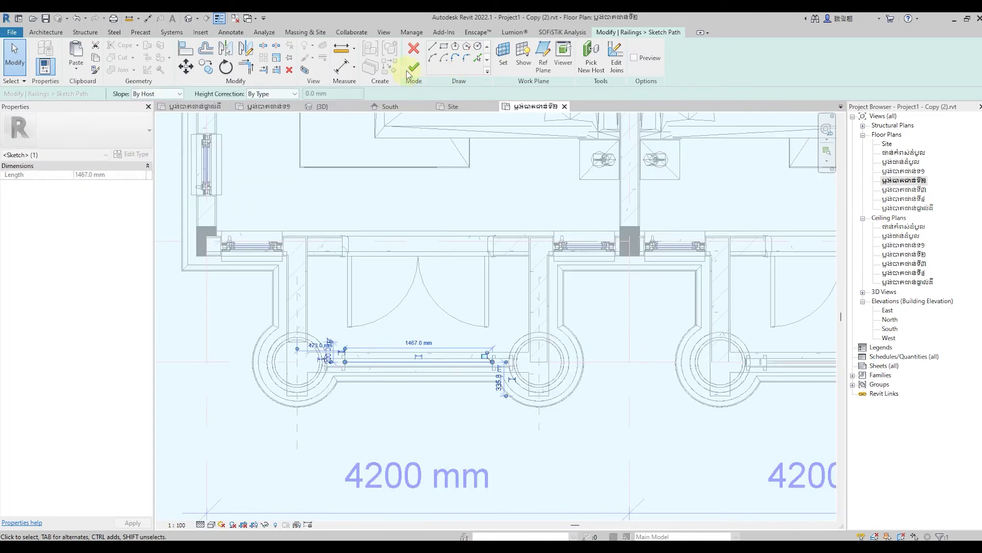
Shorten the right balcony glass railing path to 1467 mm between the columns
scroll(598, 406, down, 3)
scroll(649, 366, up, 4)
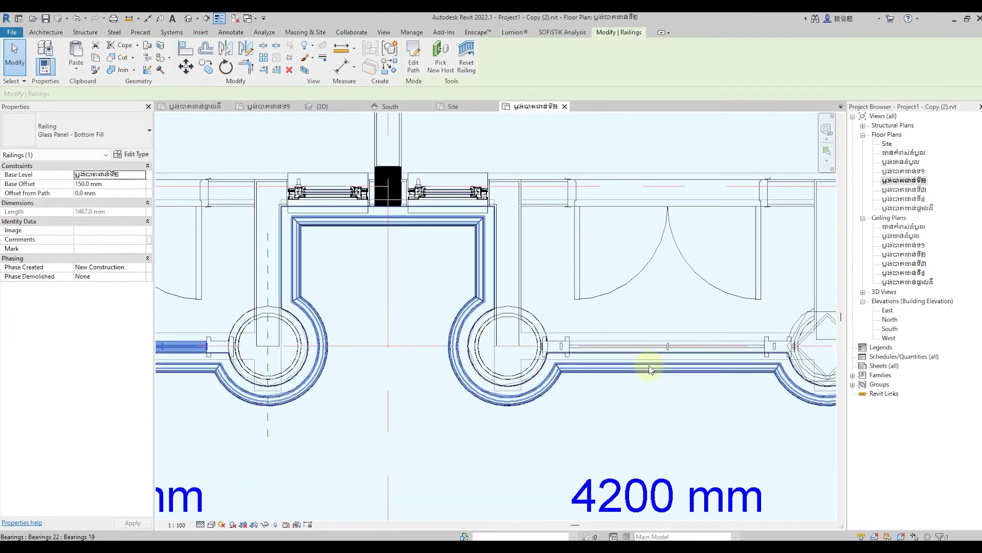
click(642, 346)
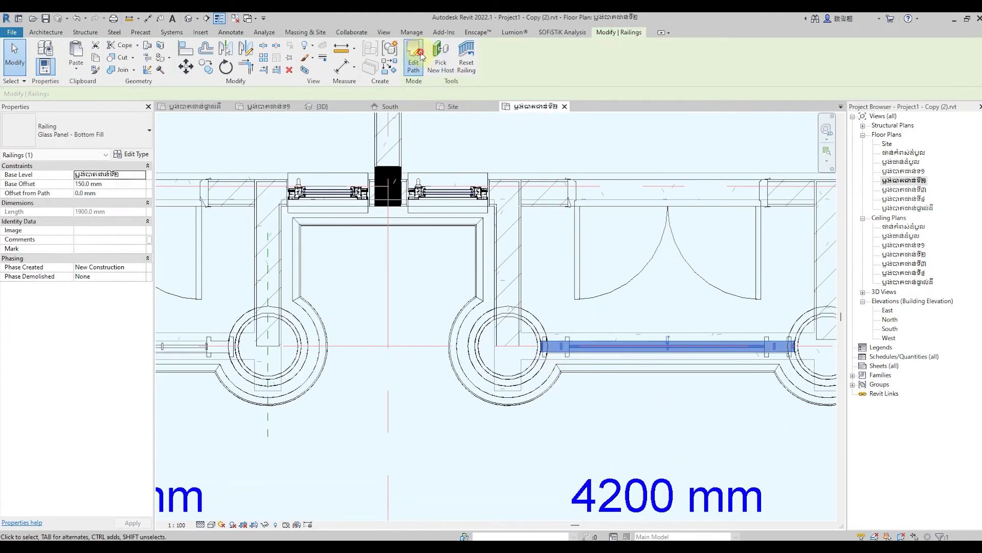
click(422, 56)
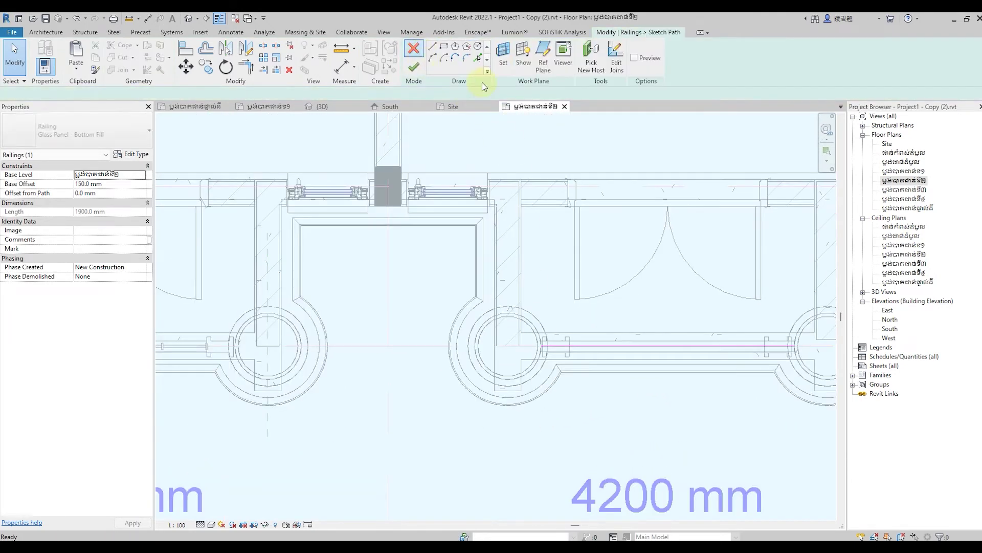
click(580, 347)
drag(542, 346, 569, 346)
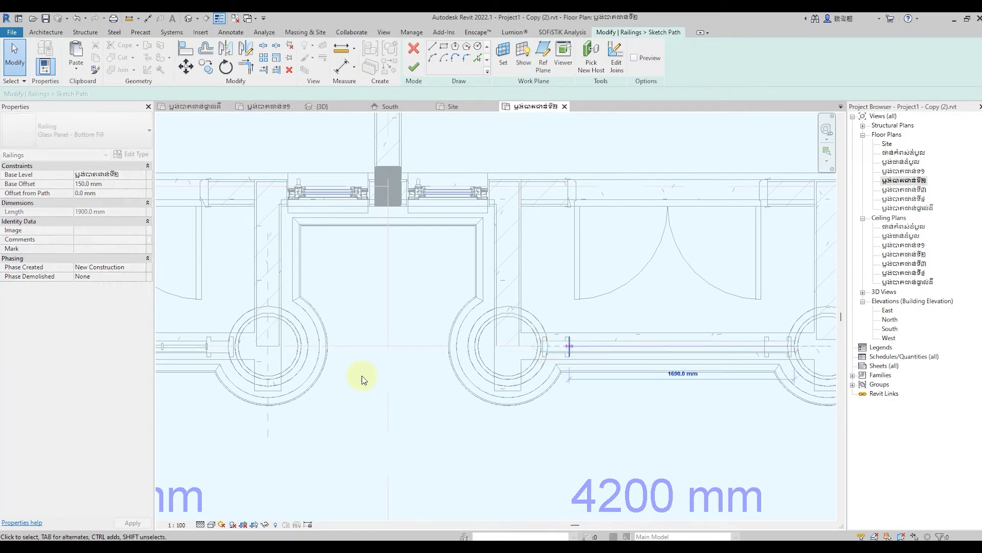
scroll(651, 373, down, 2)
scroll(652, 373, up, 3)
scroll(651, 373, up, 2)
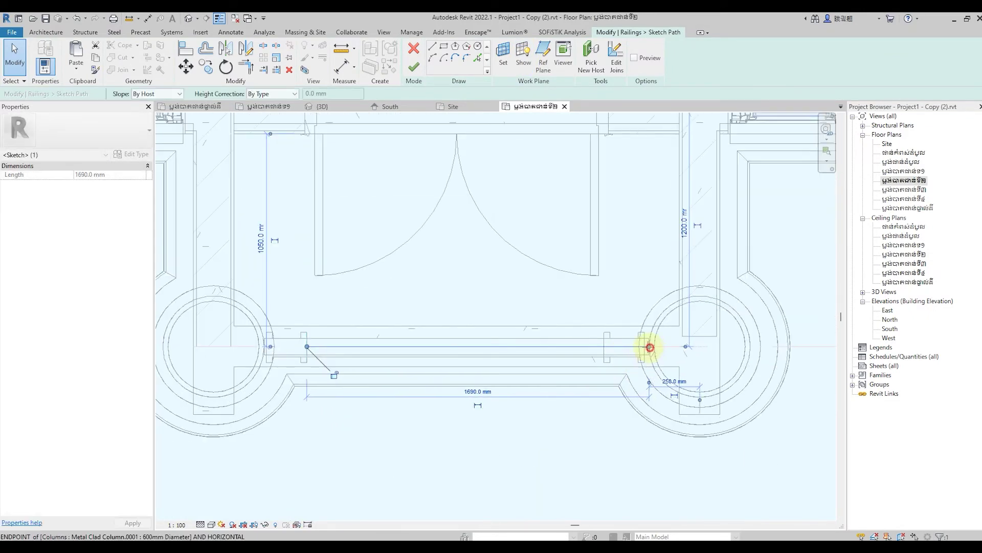
drag(650, 348, 604, 346)
click(481, 346)
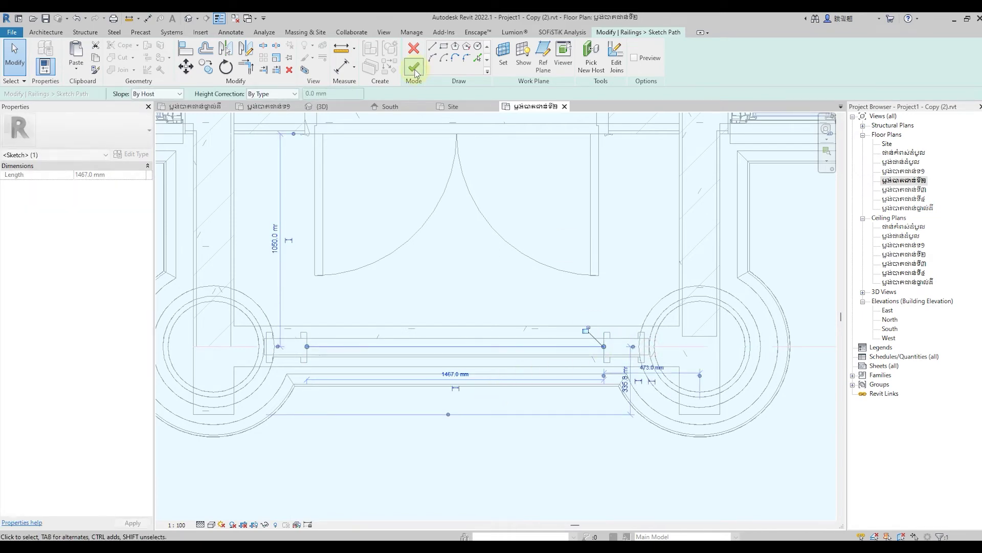
click(415, 73)
scroll(610, 333, down, 2)
scroll(552, 323, down, 2)
scroll(502, 372, down, 1)
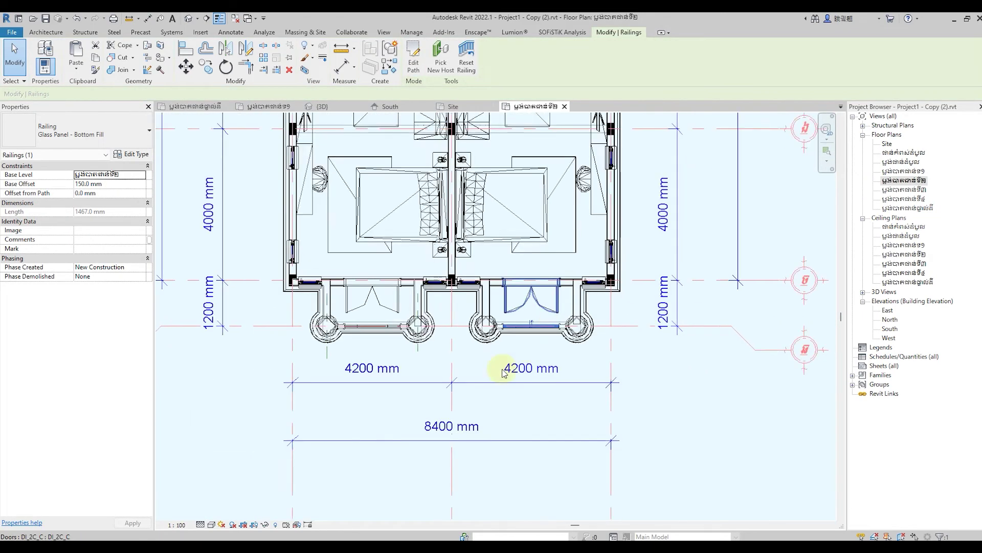
scroll(503, 372, down, 1)
Review the 1467 mm railings in the {3D} view, then open the third-floor plan
click(189, 19)
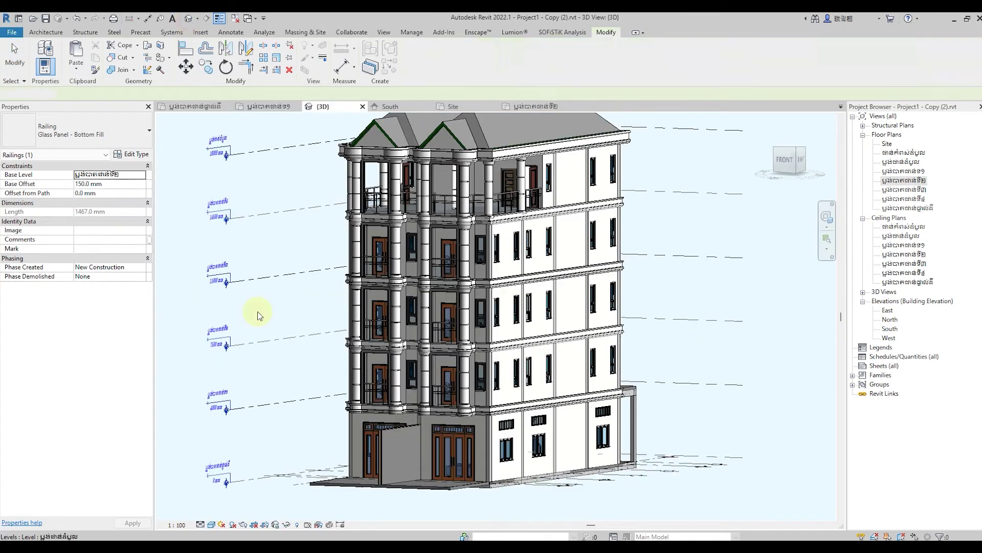
scroll(296, 382, up, 1)
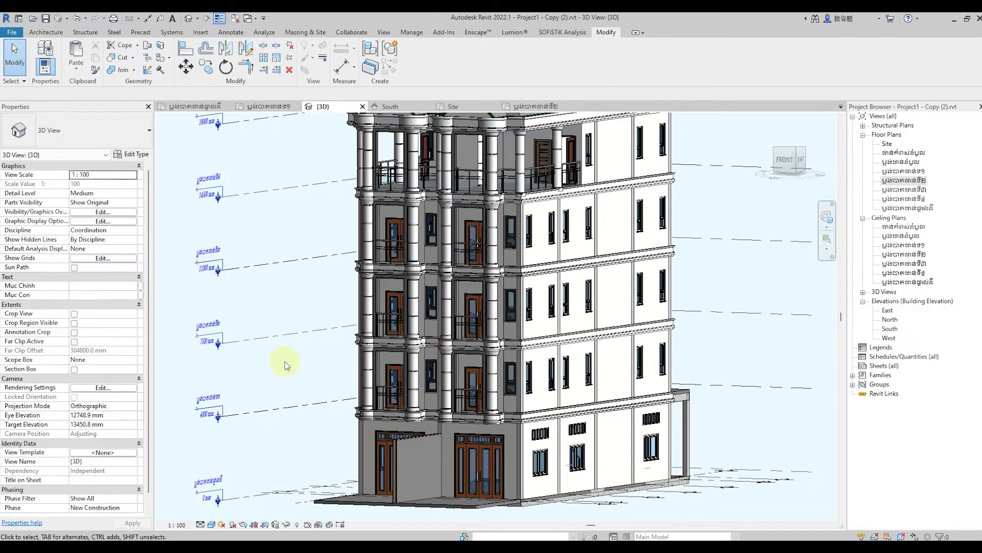
scroll(285, 365, down, 1)
scroll(662, 436, down, 1)
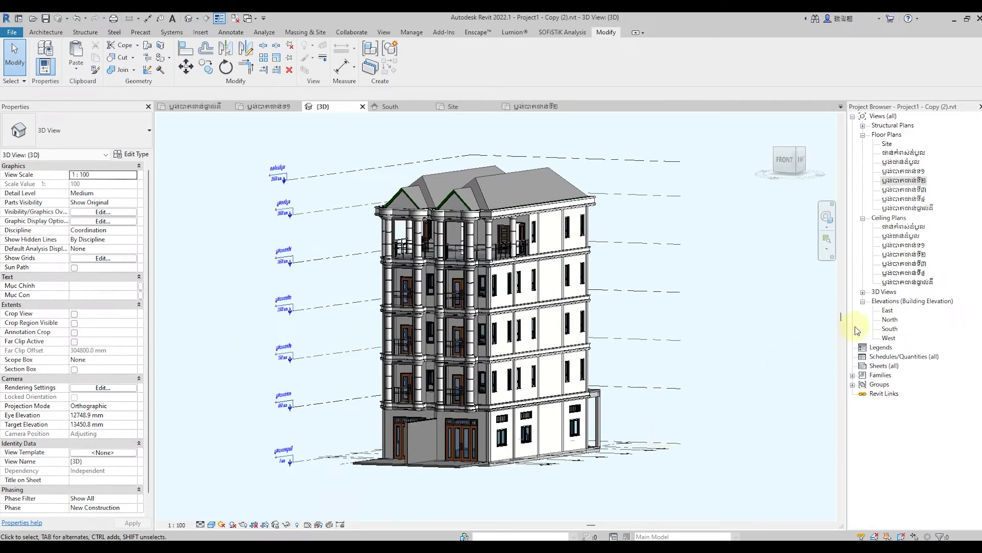
double_click(911, 189)
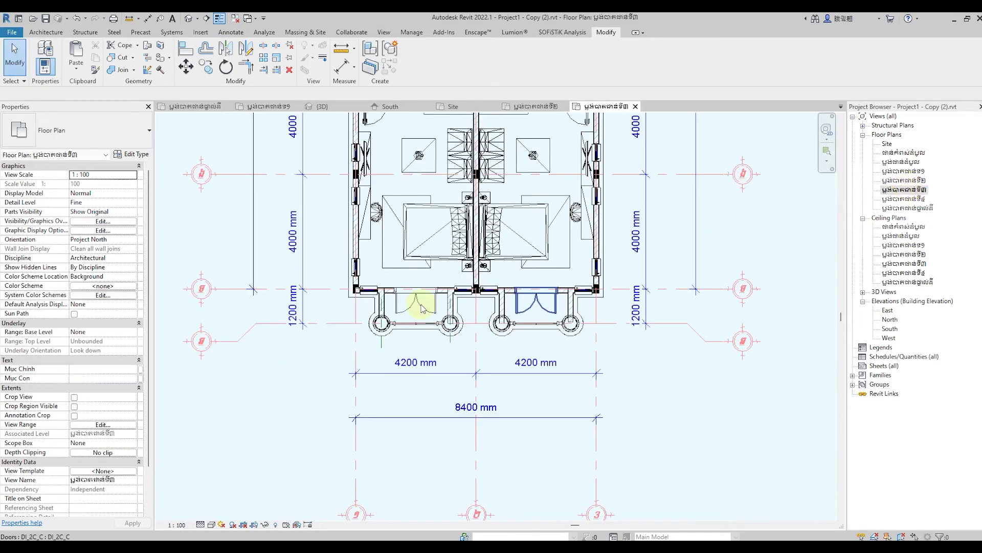
Shorten the left balcony glass railing path on this floor to 1467 mm
scroll(422, 308, up, 3)
scroll(402, 318, up, 1)
scroll(391, 325, up, 2)
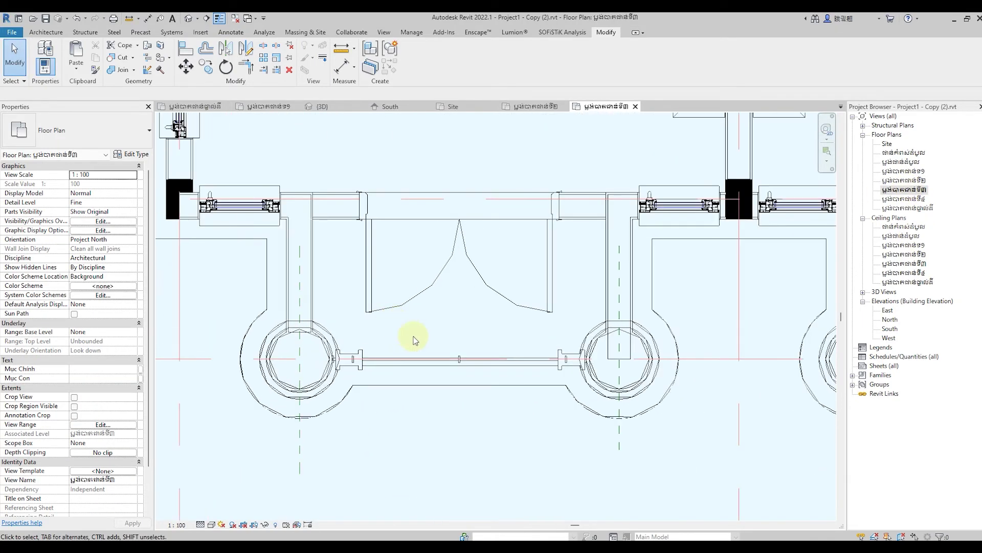
click(452, 361)
click(410, 69)
scroll(351, 366, up, 2)
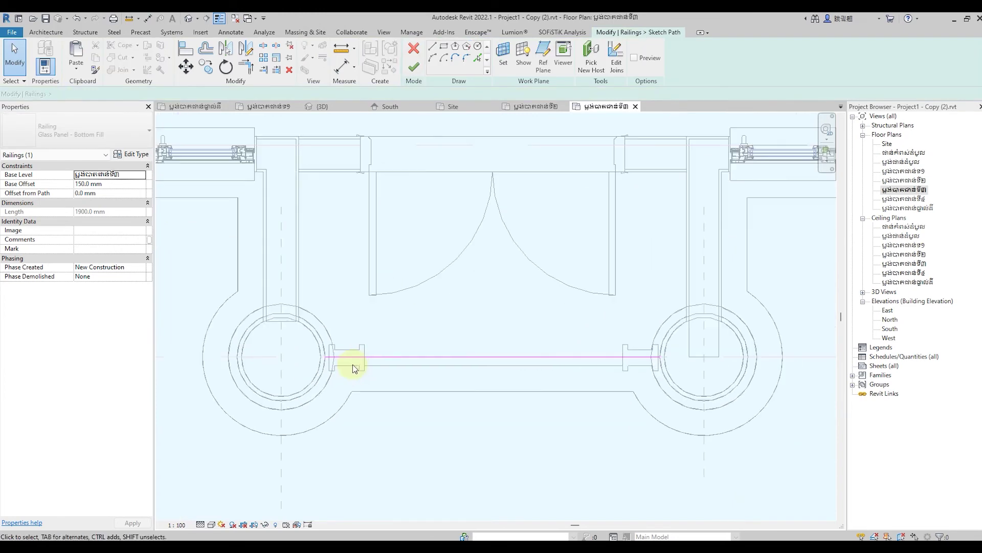
click(333, 357)
drag(326, 357, 365, 357)
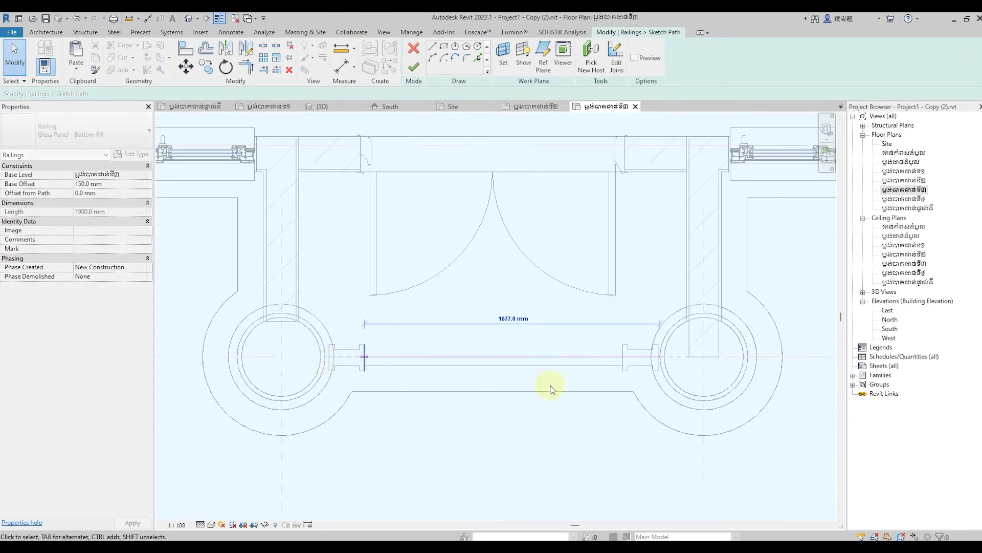
drag(660, 361, 623, 356)
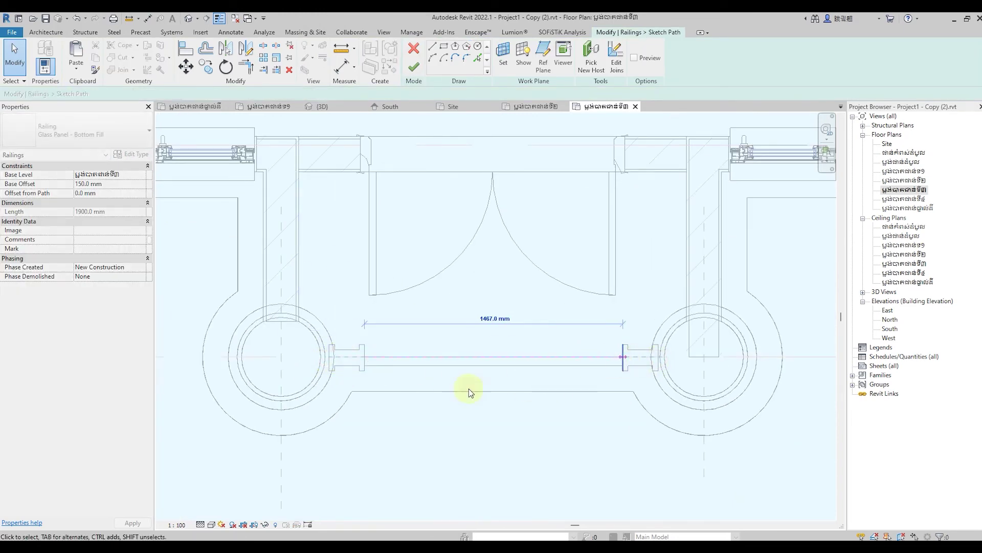
scroll(313, 410, down, 3)
click(413, 66)
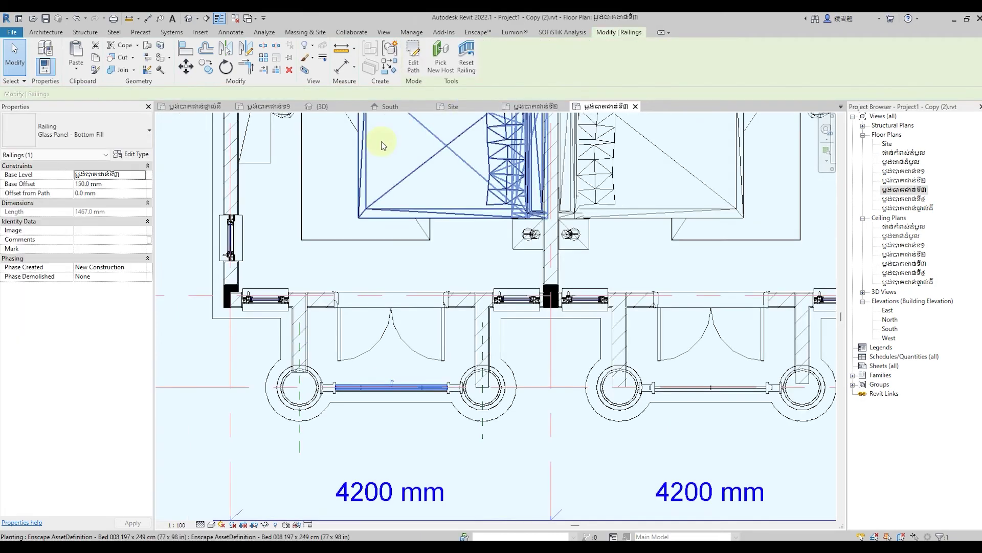
Shorten the right balcony glass railing path to 1467 mm between the columns
scroll(549, 428, up, 2)
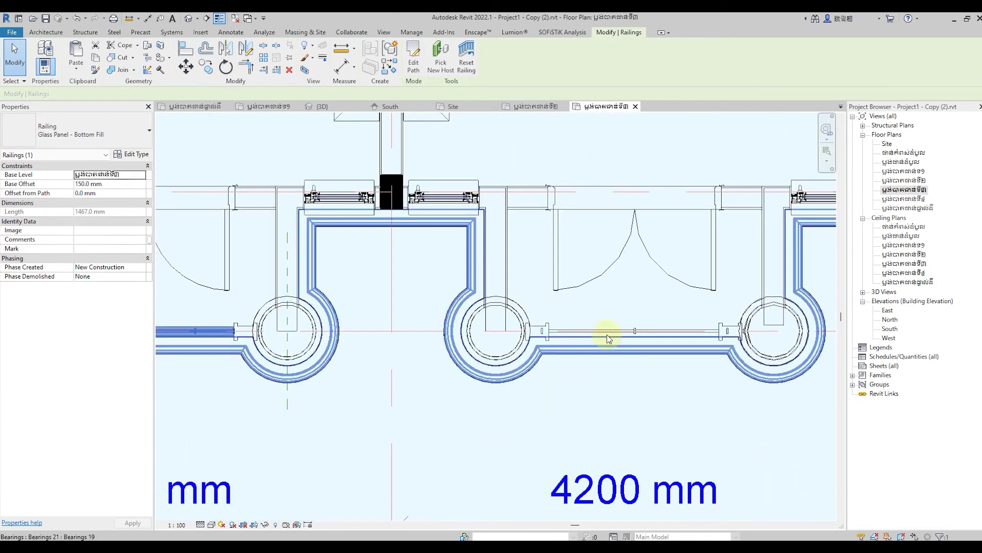
click(668, 332)
click(414, 60)
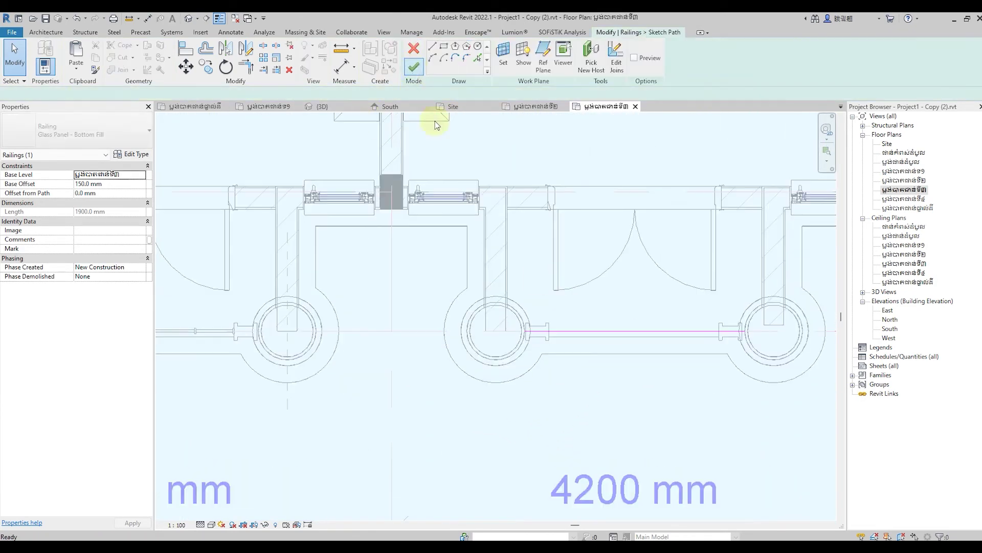
scroll(636, 285, up, 2)
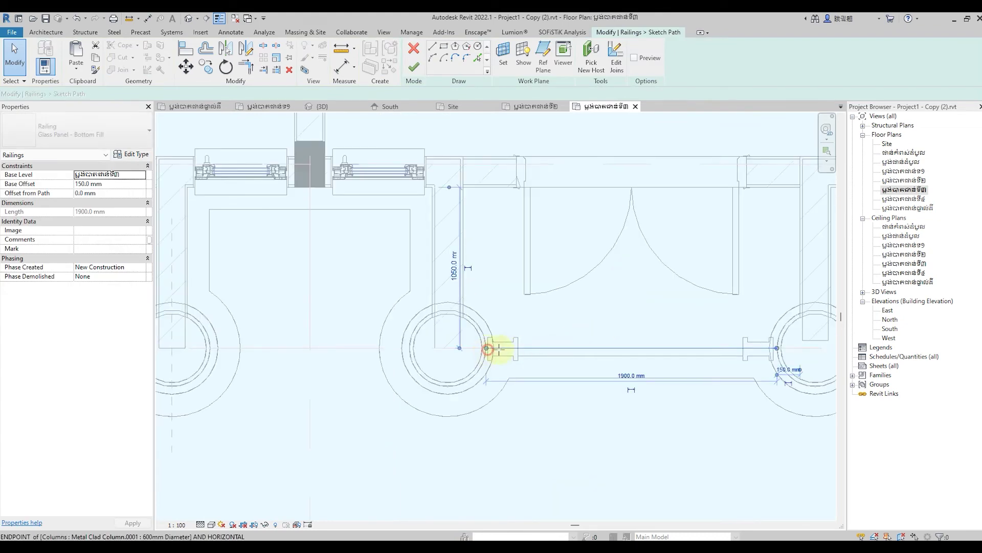
drag(487, 348, 517, 348)
scroll(346, 375, down, 2)
scroll(621, 368, up, 2)
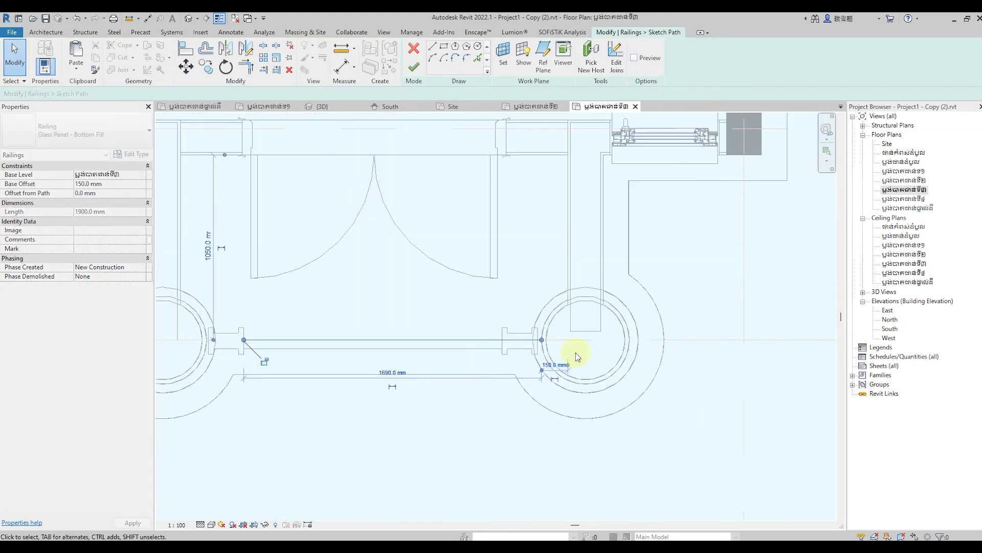
drag(511, 340, 504, 340)
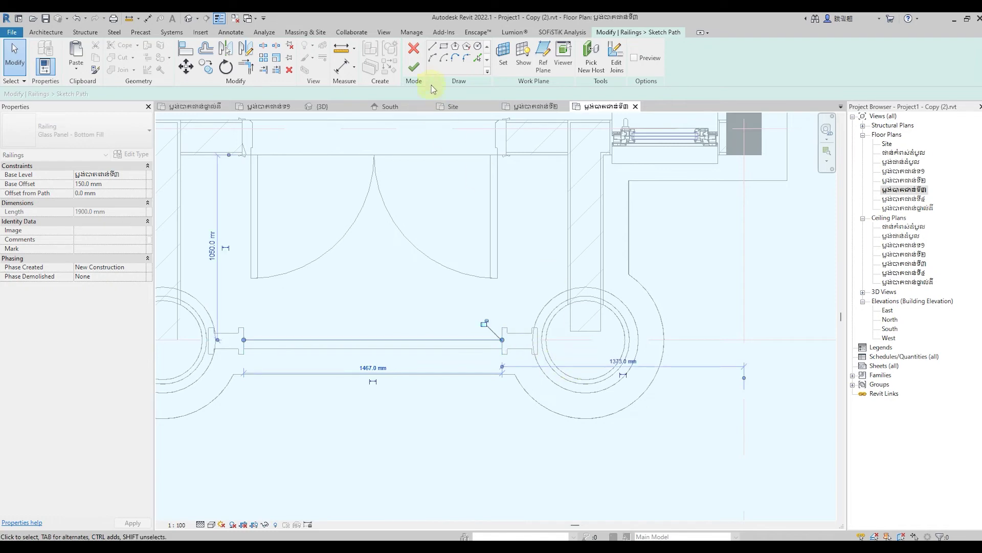
click(414, 66)
scroll(560, 322, down, 3)
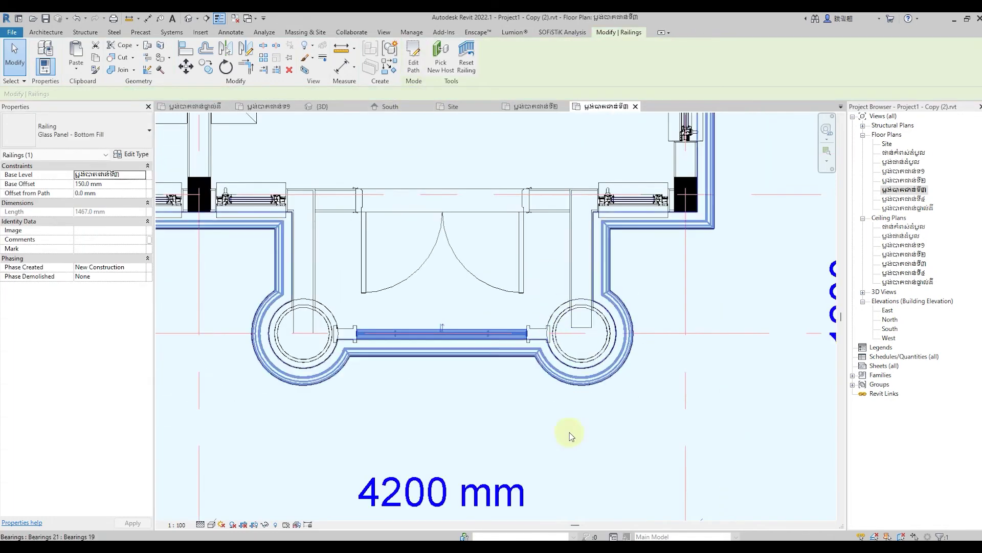
click(563, 437)
scroll(665, 430, down, 2)
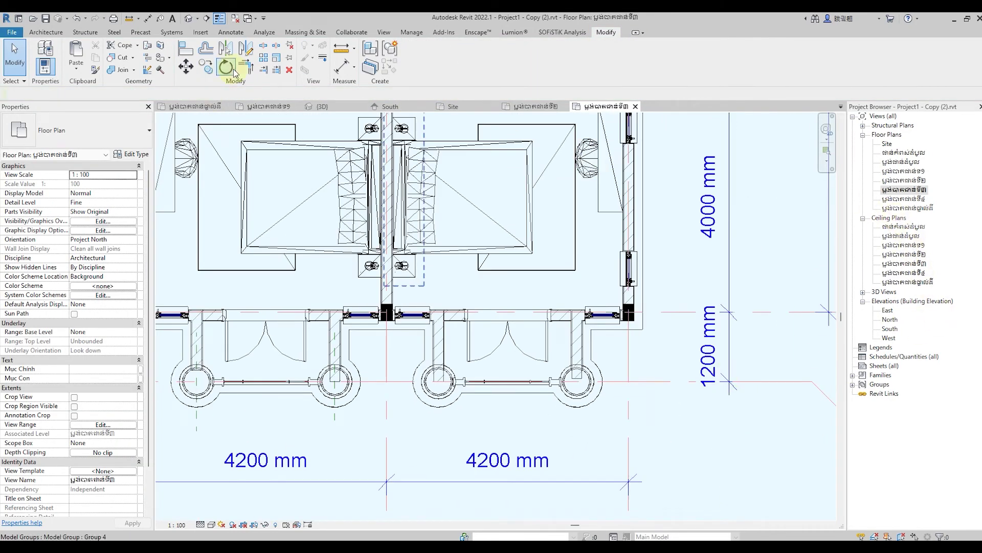
scroll(501, 369, down, 1)
click(904, 199)
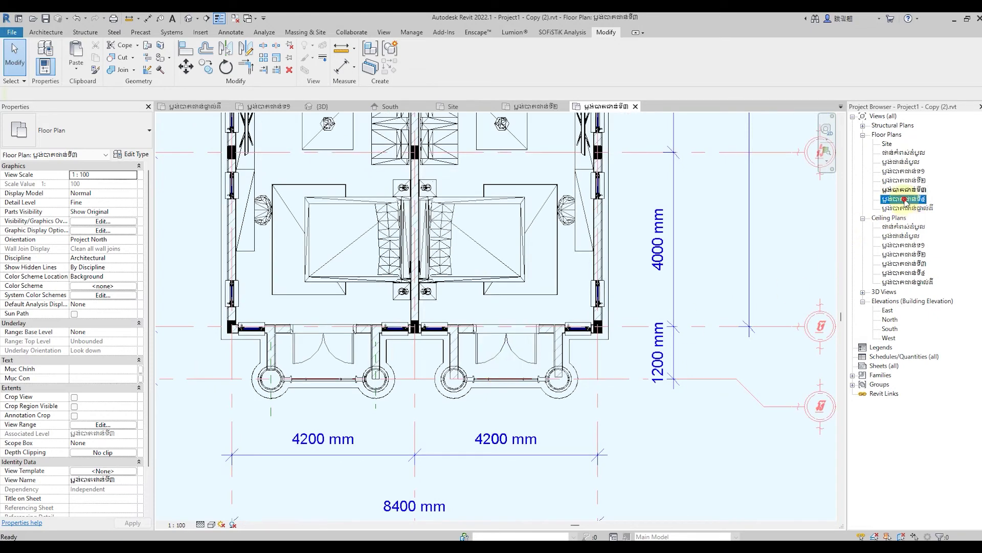
On the next floor plan, shorten the left glass railing path to 1467 mm
double_click(905, 199)
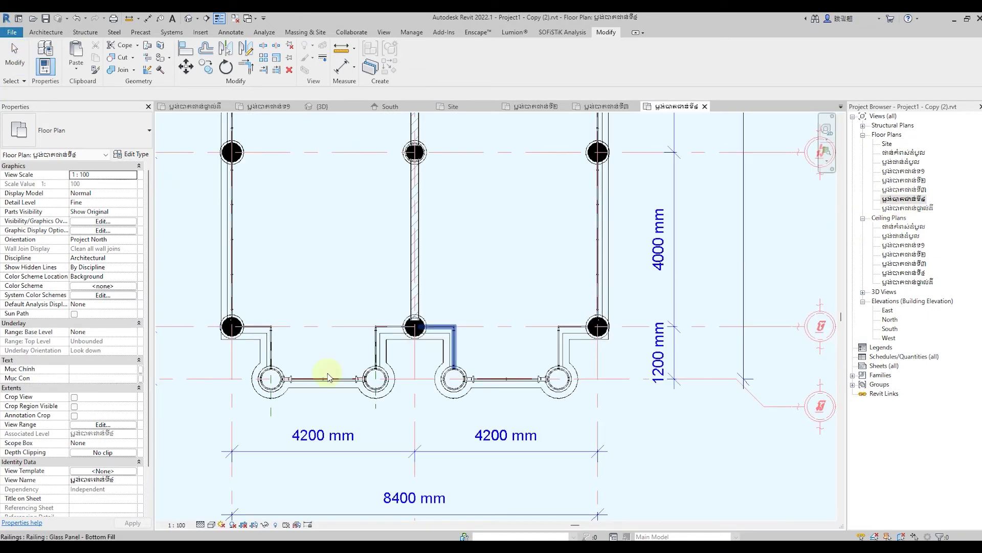
scroll(324, 377, up, 2)
scroll(389, 372, up, 2)
scroll(389, 372, up, 1)
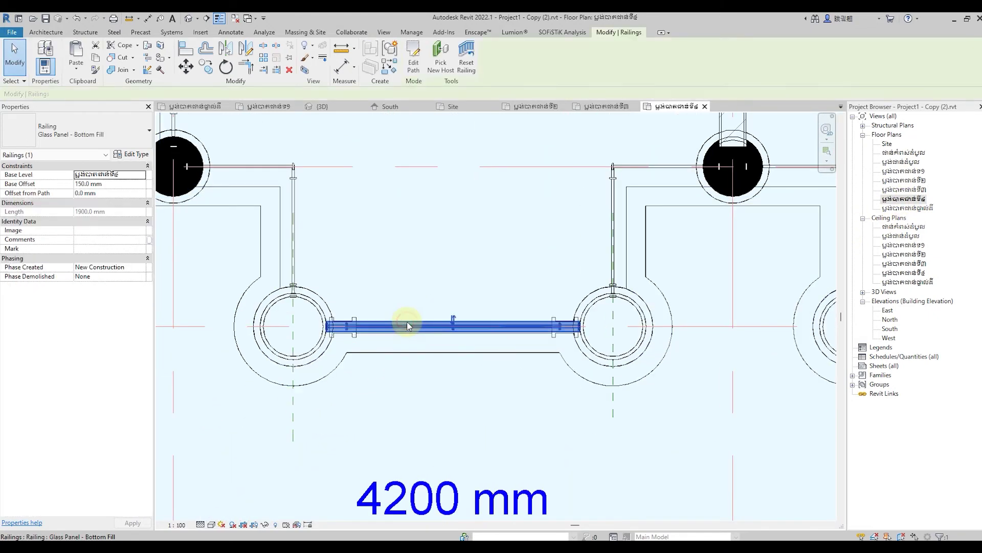
click(407, 324)
double_click(405, 326)
scroll(406, 329, up, 1)
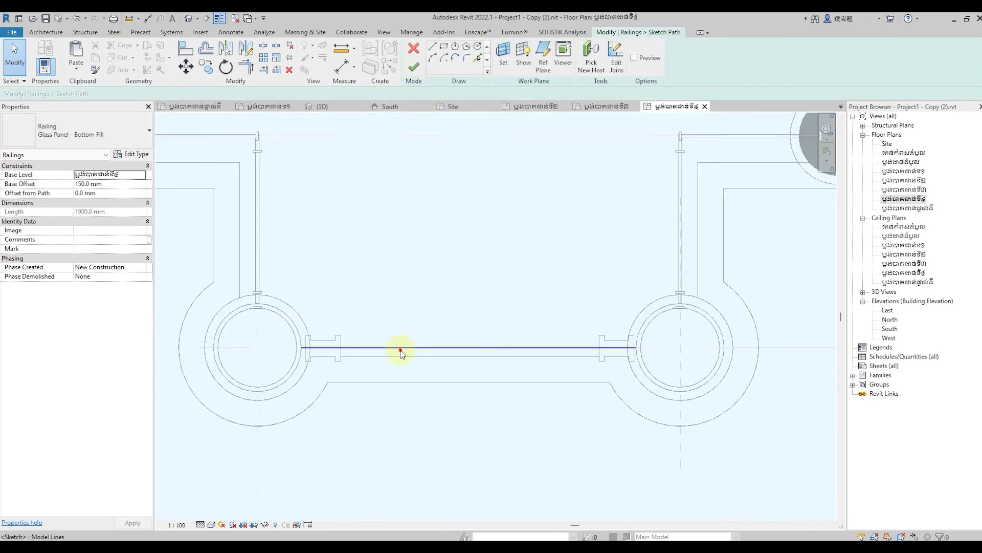
click(300, 357)
drag(301, 352, 341, 347)
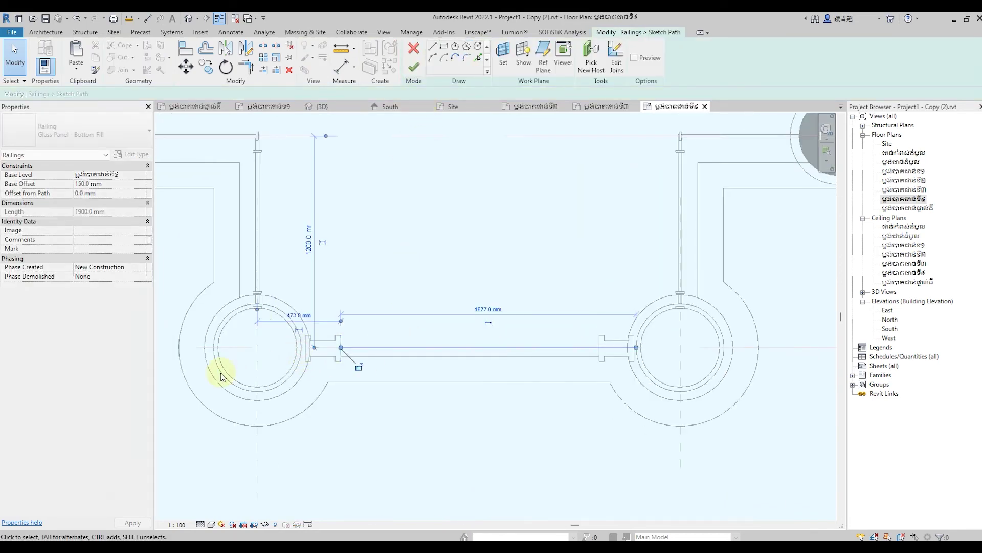
scroll(220, 373, down, 2)
scroll(487, 373, up, 2)
drag(496, 350, 461, 347)
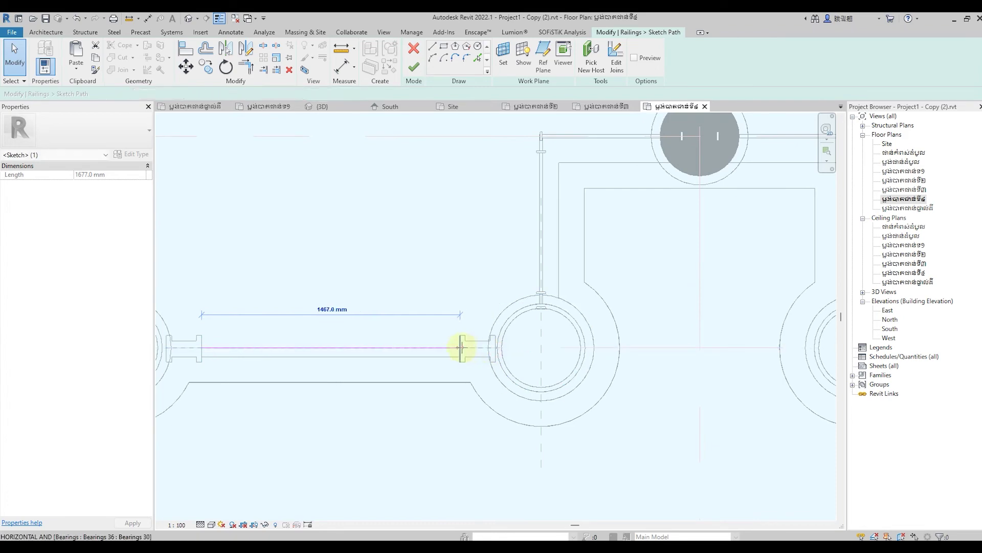
scroll(261, 377, down, 2)
scroll(263, 378, down, 1)
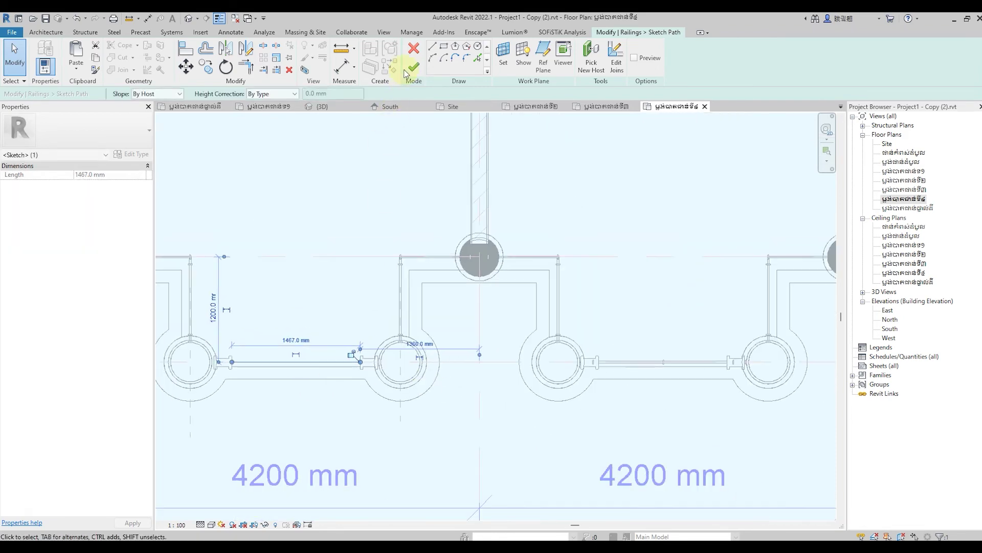
click(414, 66)
Shorten the right glass railing path to 1467 mm and close the other open views
scroll(658, 368, up, 1)
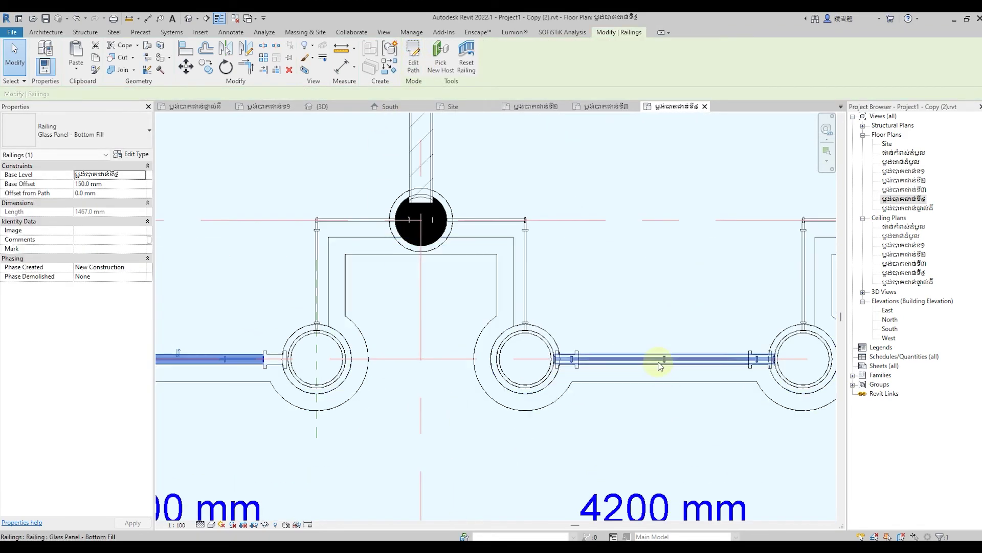
click(658, 357)
click(420, 70)
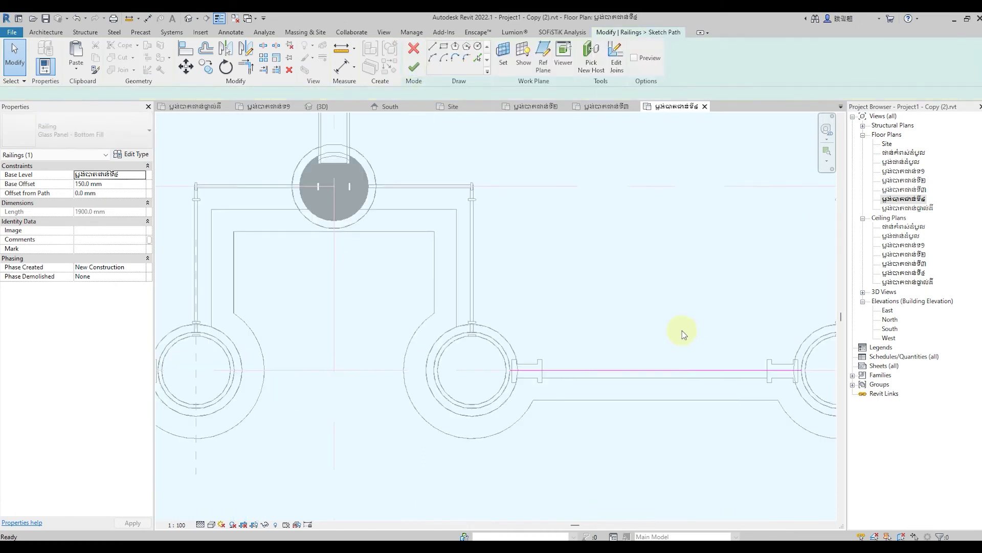
click(588, 370)
drag(510, 370, 542, 370)
scroll(367, 391, down, 3)
middle_drag(367, 390, 526, 395)
scroll(527, 383, up, 2)
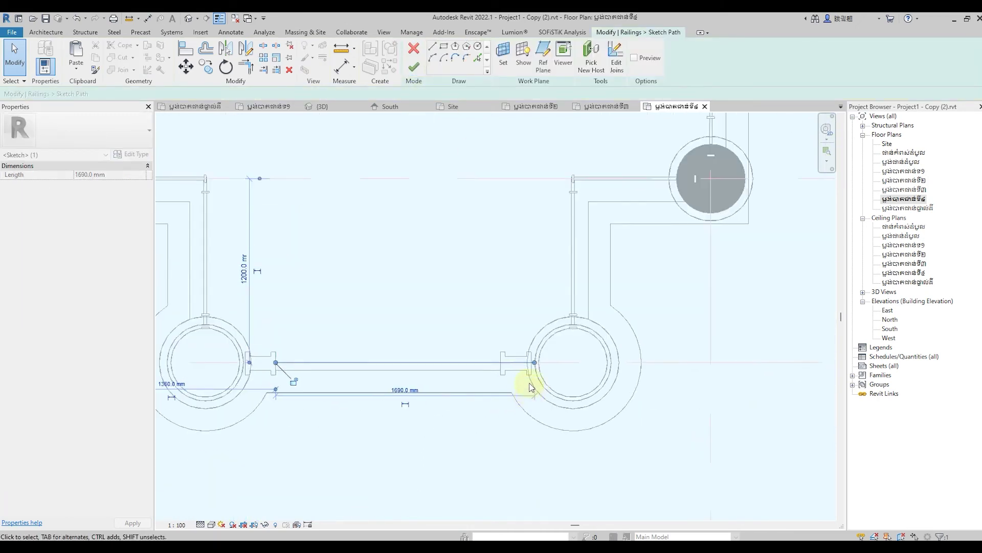
scroll(536, 356, up, 1)
drag(537, 356, 492, 354)
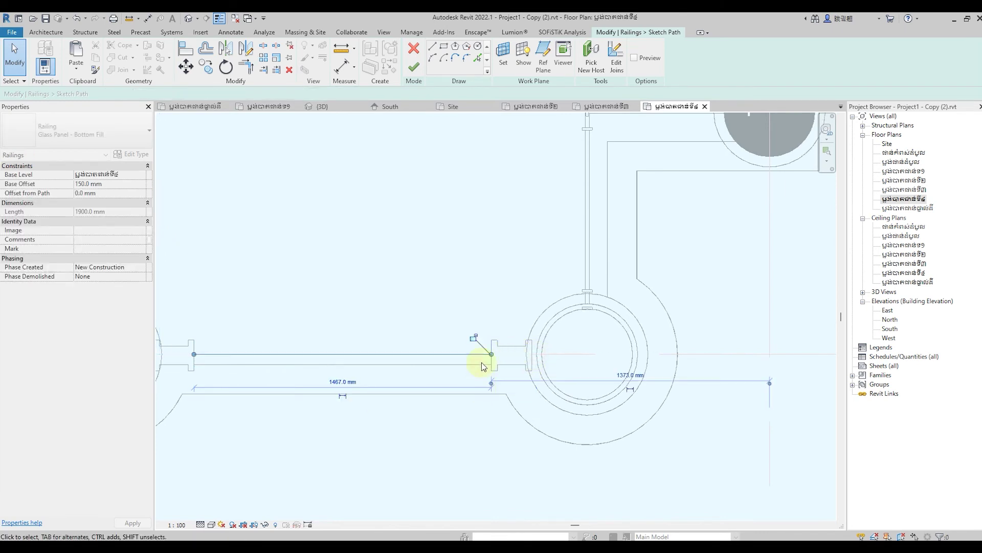
click(413, 80)
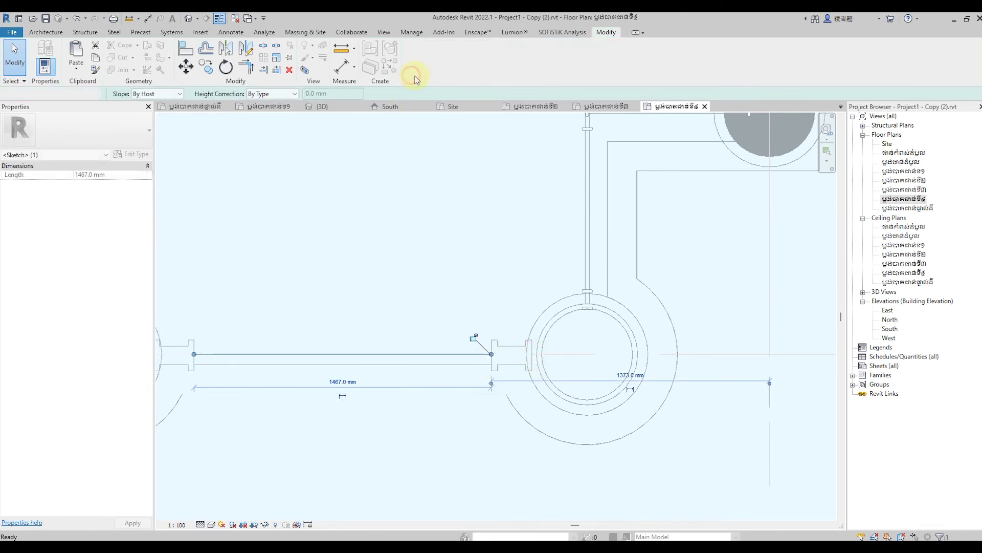
click(236, 21)
click(188, 19)
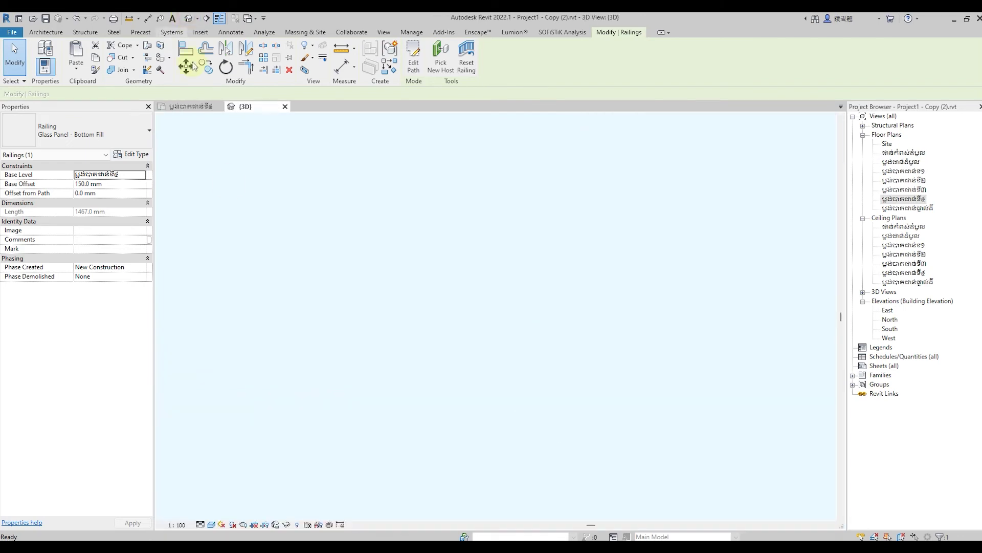
click(725, 408)
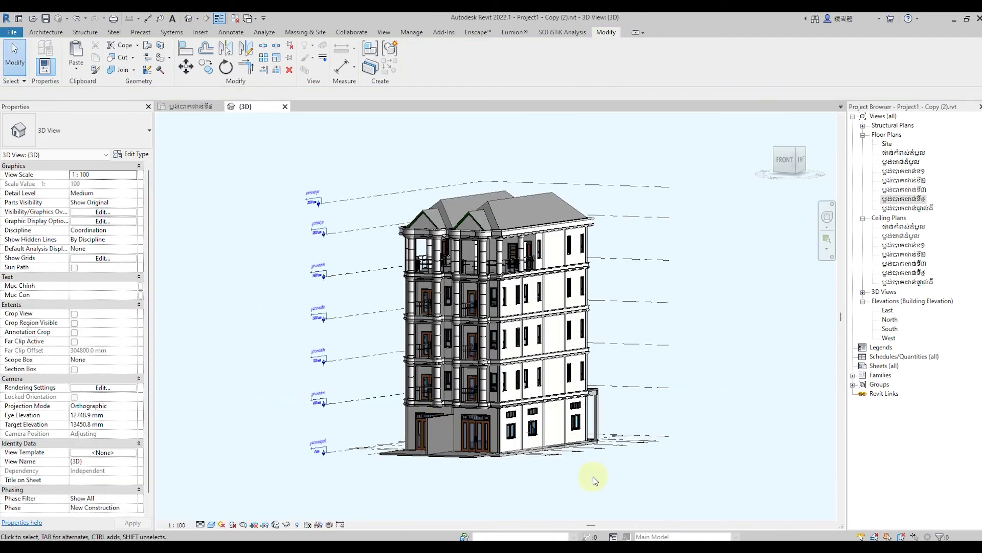
shift+middle_drag(583, 483, 733, 408)
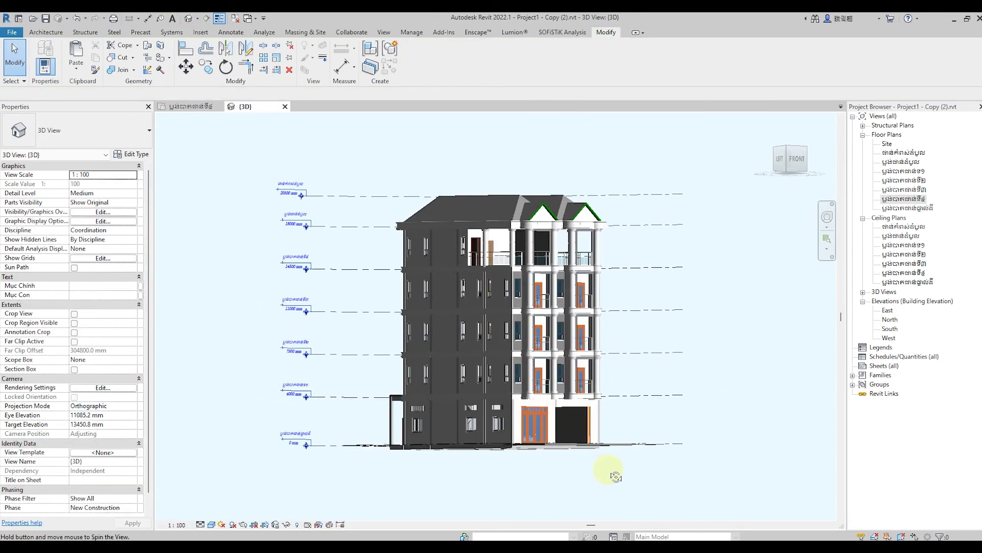
scroll(734, 408, up, 2)
scroll(742, 391, up, 1)
scroll(660, 410, down, 2)
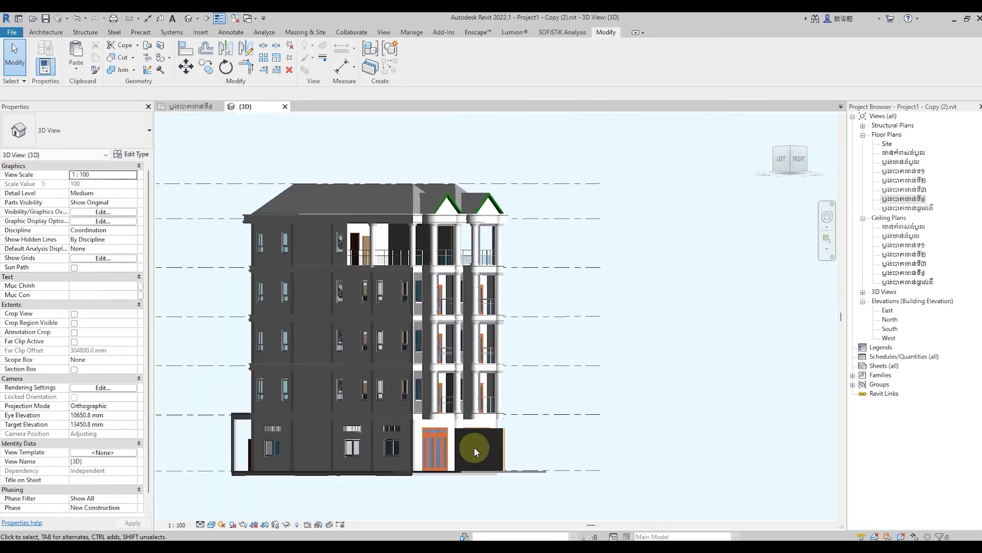
shift+middle_drag(627, 403, 611, 380)
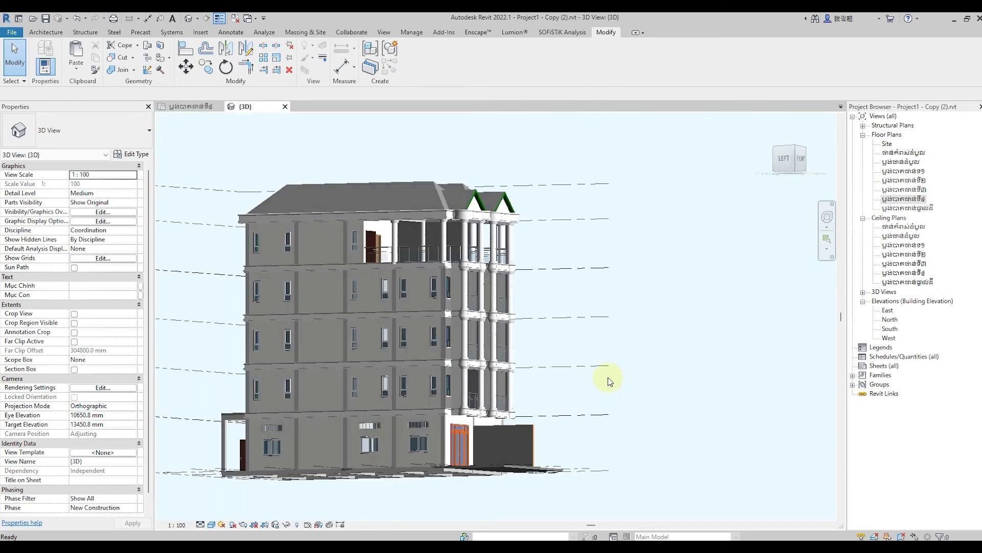
scroll(517, 225, up, 2)
scroll(524, 228, up, 2)
scroll(527, 227, up, 1)
scroll(554, 242, up, 1)
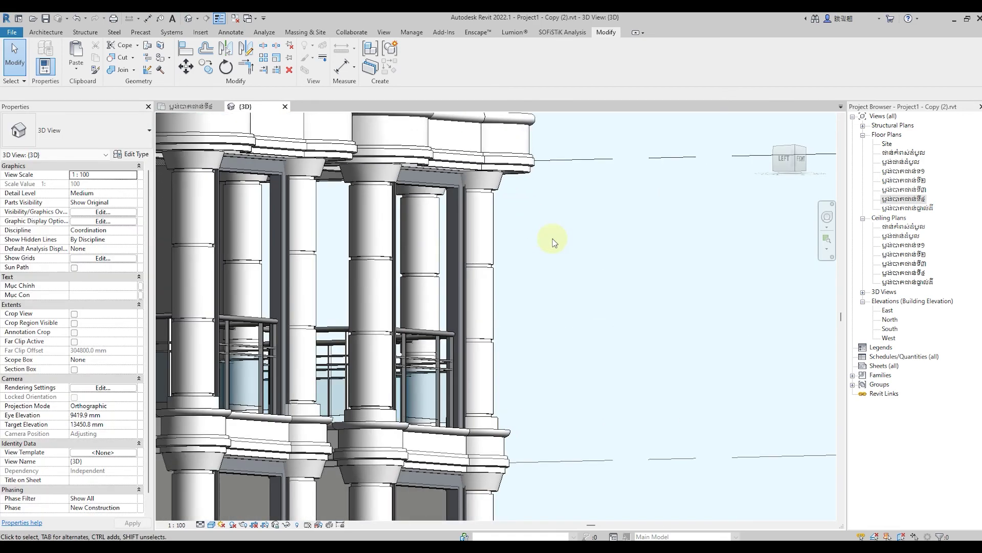
scroll(589, 271, down, 2)
scroll(581, 268, down, 2)
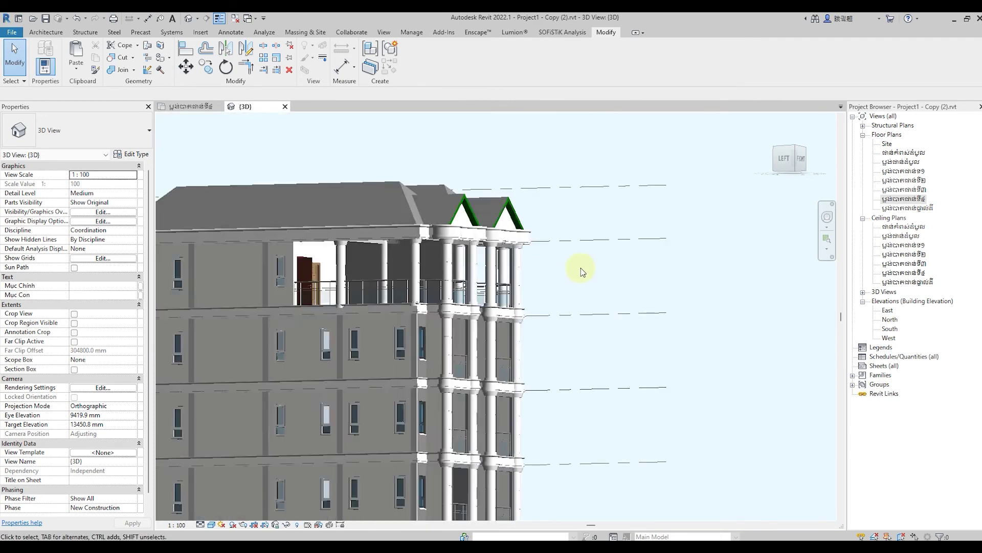
scroll(563, 266, down, 3)
scroll(570, 261, down, 1)
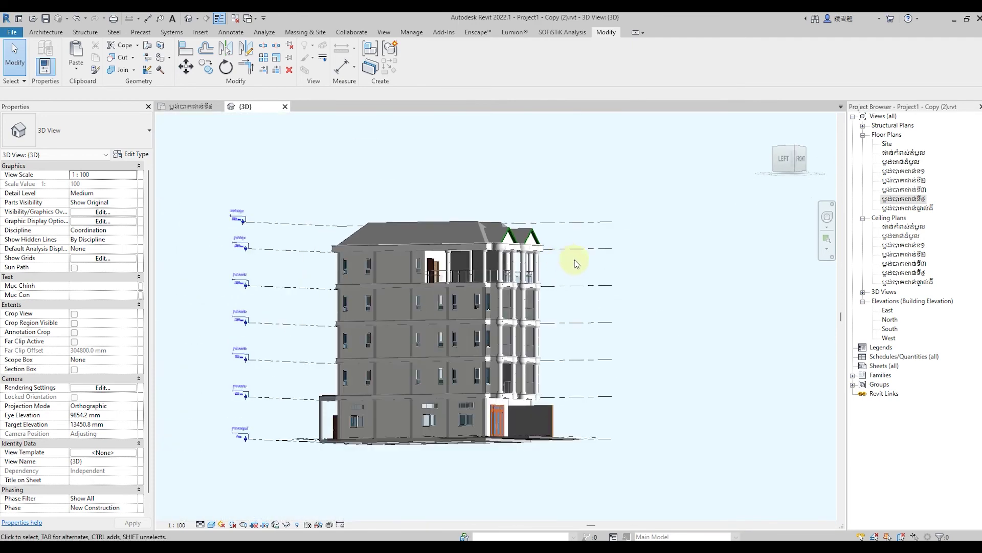
mouse_move(573, 264)
shift+middle_down()
mouse_move(642, 357)
mouse_move(631, 364)
shift+middle_up()
scroll(624, 355, up, 1)
scroll(623, 353, up, 1)
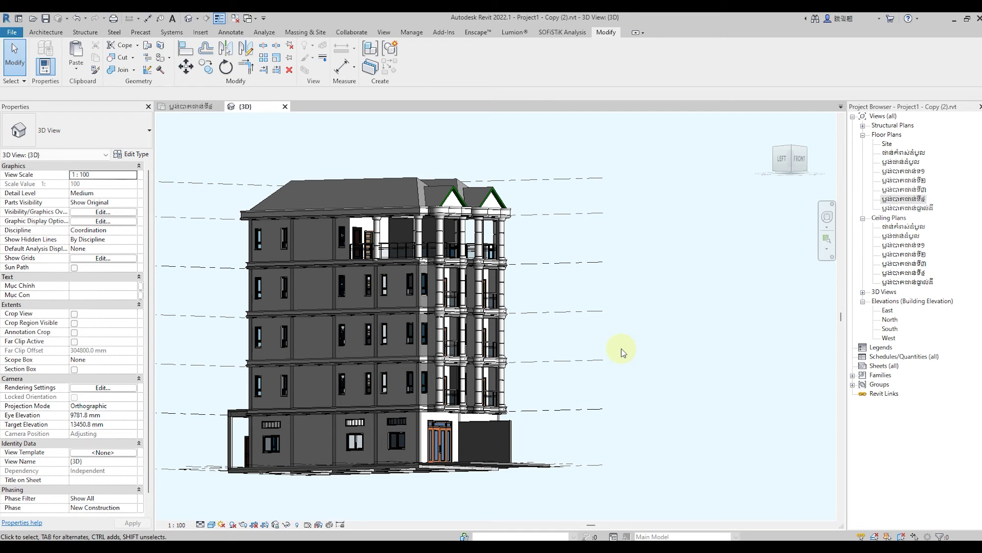
mouse_move(622, 352)
shift+middle_down()
mouse_move(622, 456)
mouse_move(596, 481)
mouse_move(423, 487)
mouse_move(686, 423)
mouse_move(518, 476)
mouse_move(486, 475)
shift+middle_up()
scroll(481, 444, up, 4)
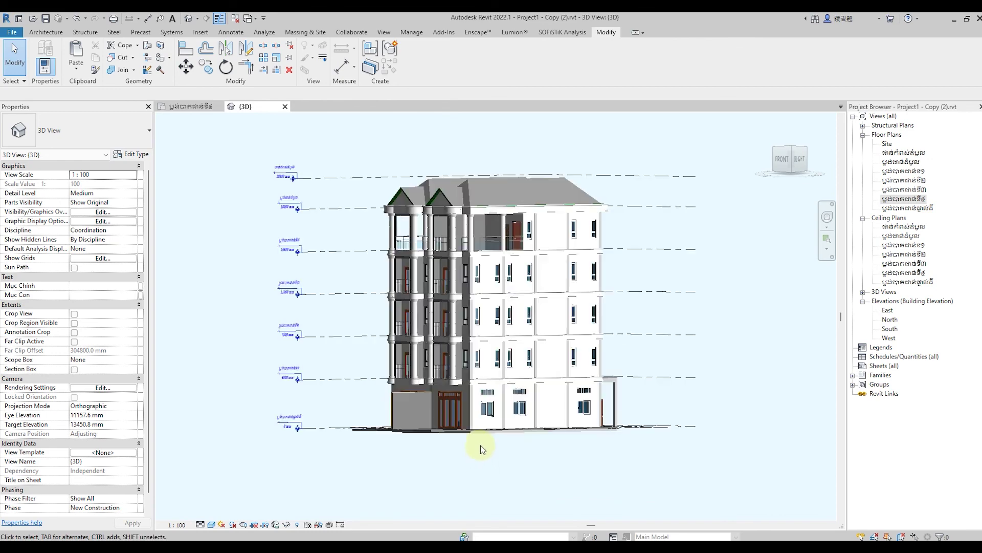
scroll(425, 469, down, 2)
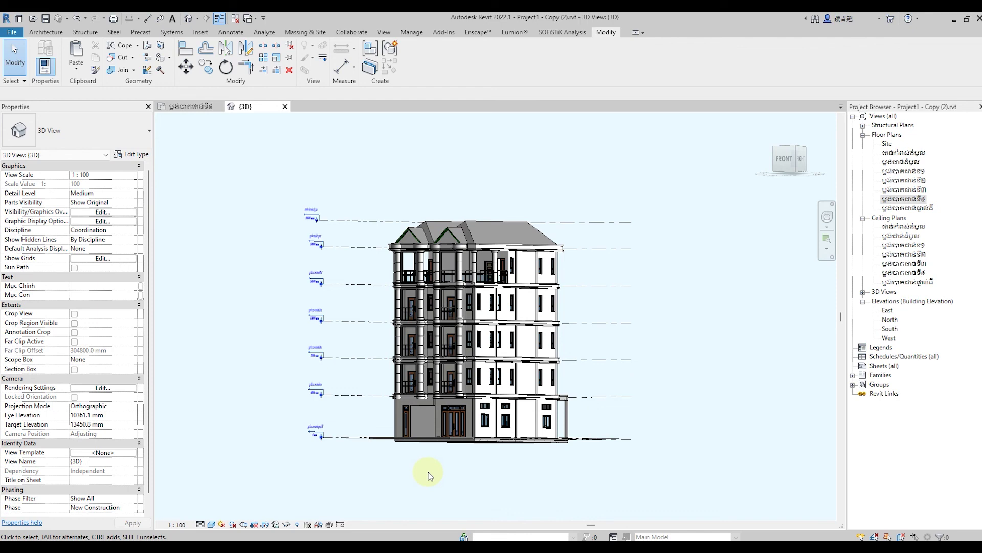
mouse_move(447, 483)
shift+middle_down()
mouse_move(384, 497)
mouse_move(379, 486)
mouse_move(424, 486)
shift+middle_up()
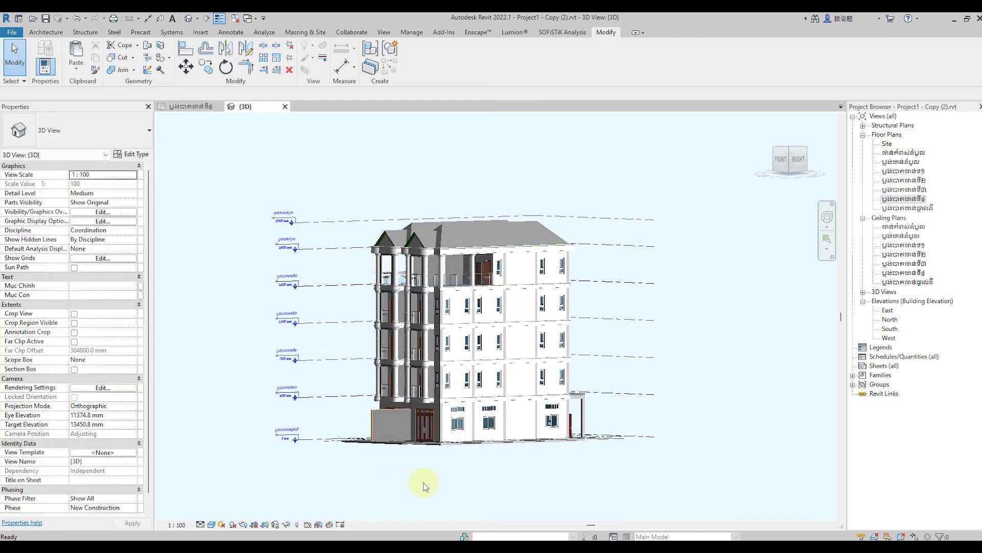
scroll(414, 468, up, 1)
scroll(379, 487, up, 1)
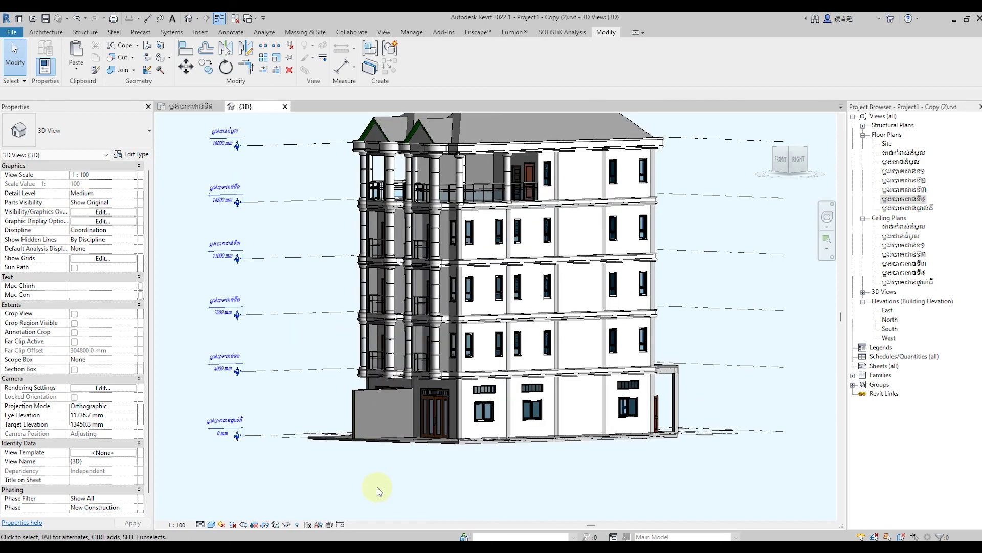